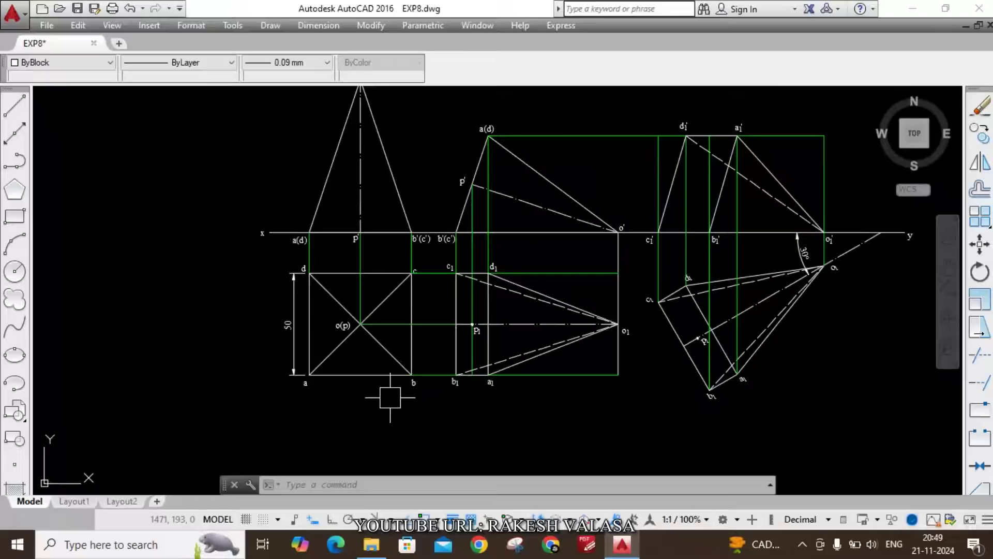
# Change the front-view corner label a(d) to a'(d') with prime marks.
pyautogui.scroll(2, 391, 397)
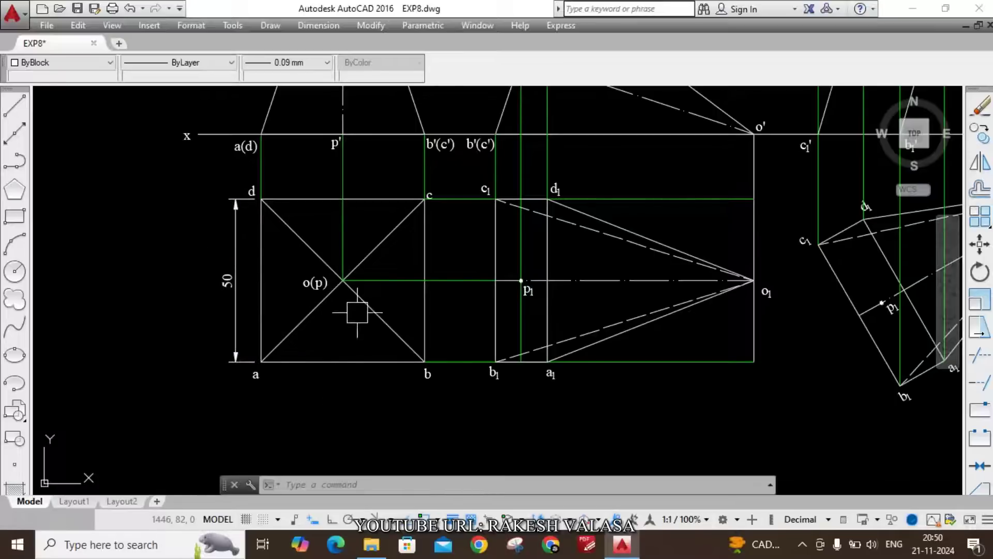
pyautogui.moveTo(385, 172); pyautogui.dragTo(358, 290, button='middle')
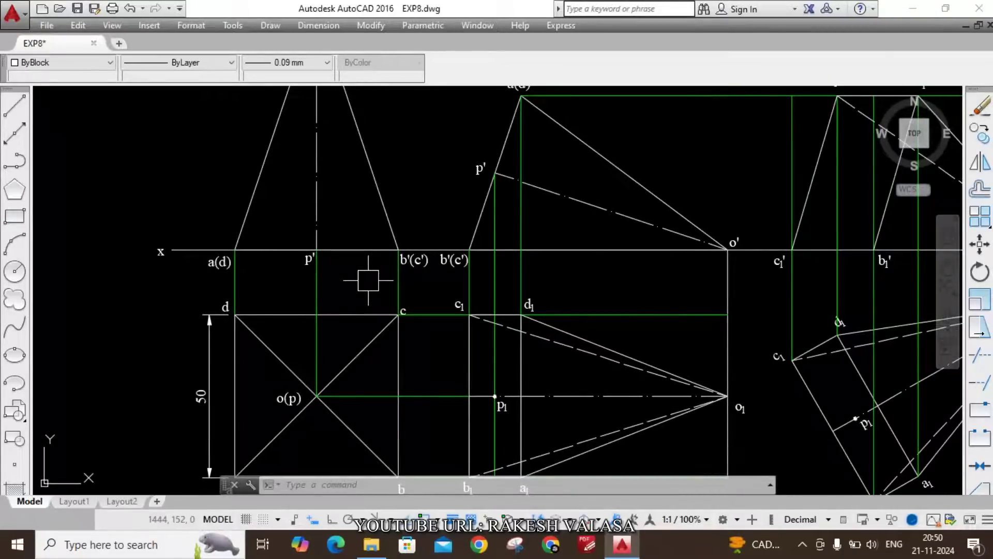
pyautogui.scroll(6, 216, 262)
pyautogui.click(177, 207)
pyautogui.doubleClick(183, 203)
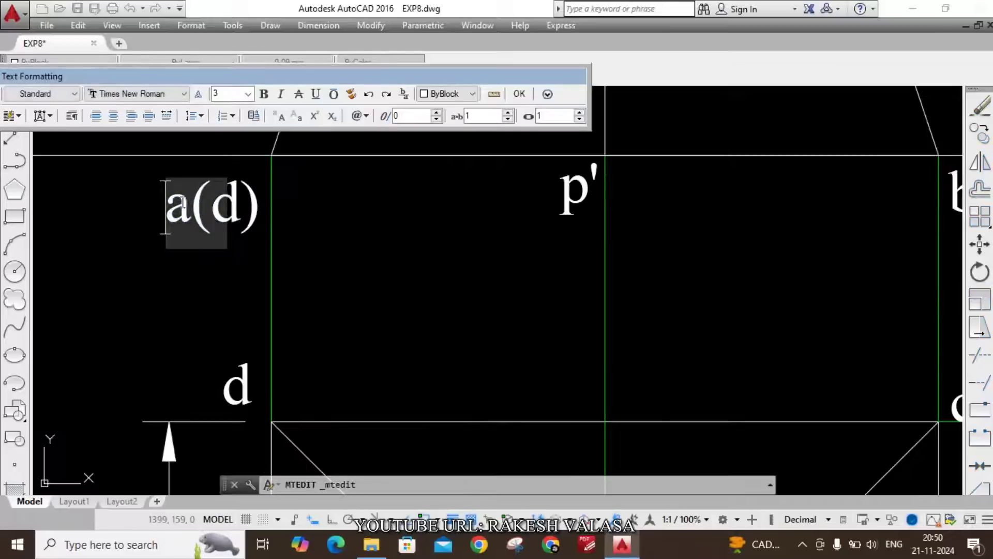
pyautogui.write("'(d")
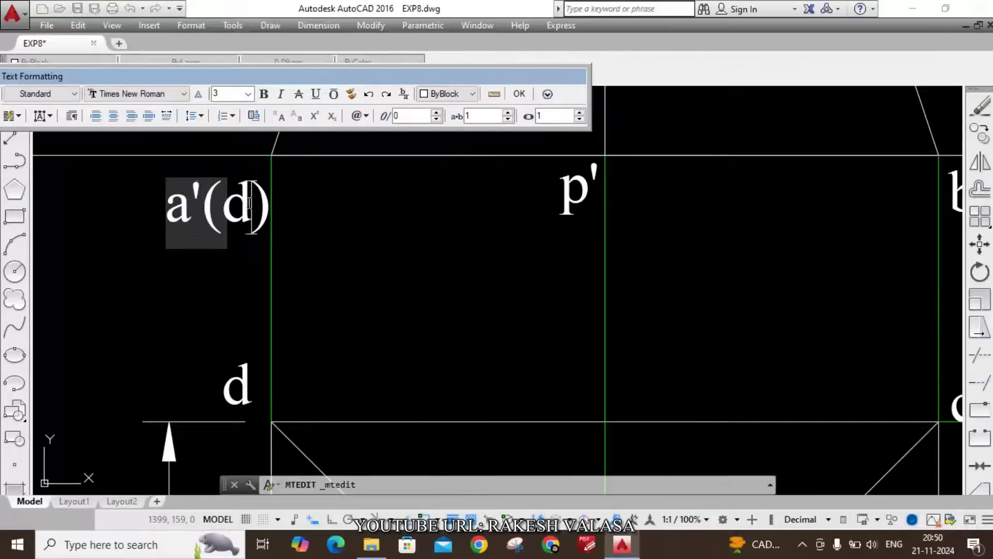
pyautogui.write("'")
pyautogui.click(361, 215)
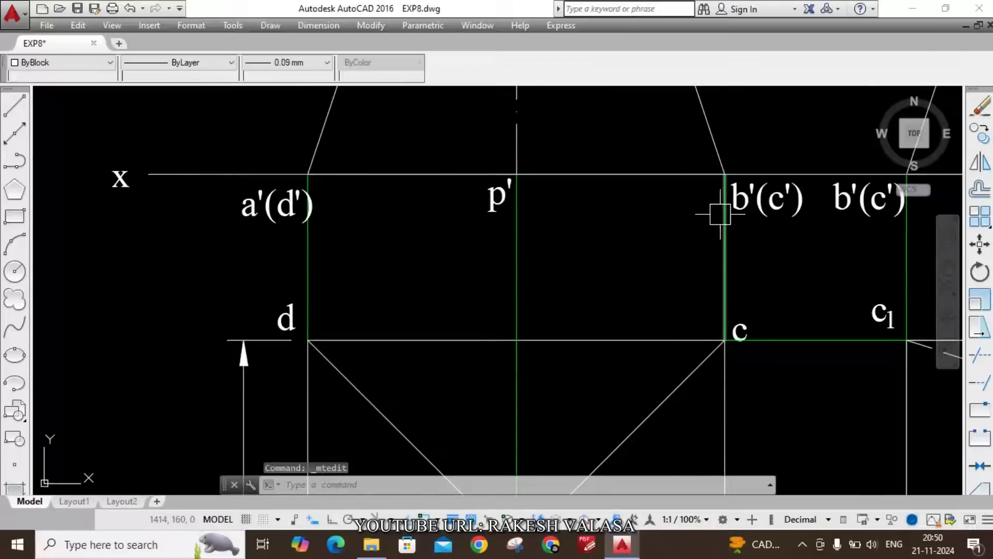
# Zoom and pan over the top view, problem statement and auxiliary views to check the drawing.
pyautogui.scroll(-2, 720, 213)
pyautogui.moveTo(683, 222); pyautogui.dragTo(643, 144, button='middle')
pyautogui.scroll(-2, 639, 166)
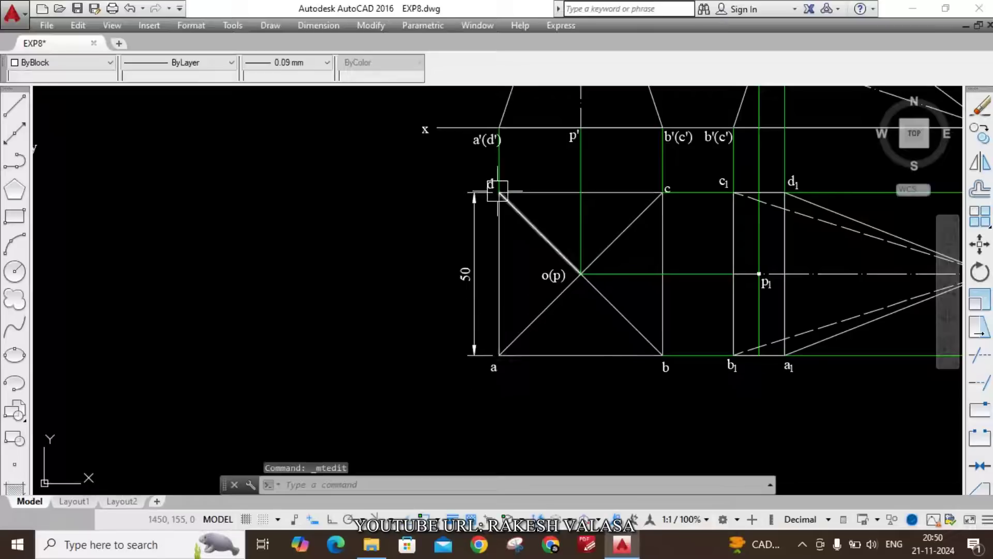
pyautogui.scroll(2, 520, 130)
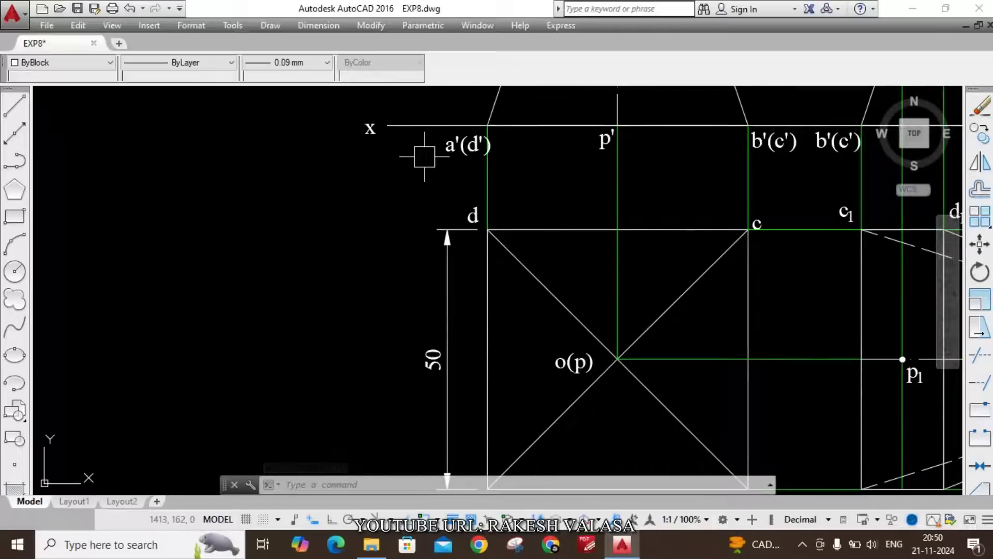
pyautogui.scroll(-2, 443, 128)
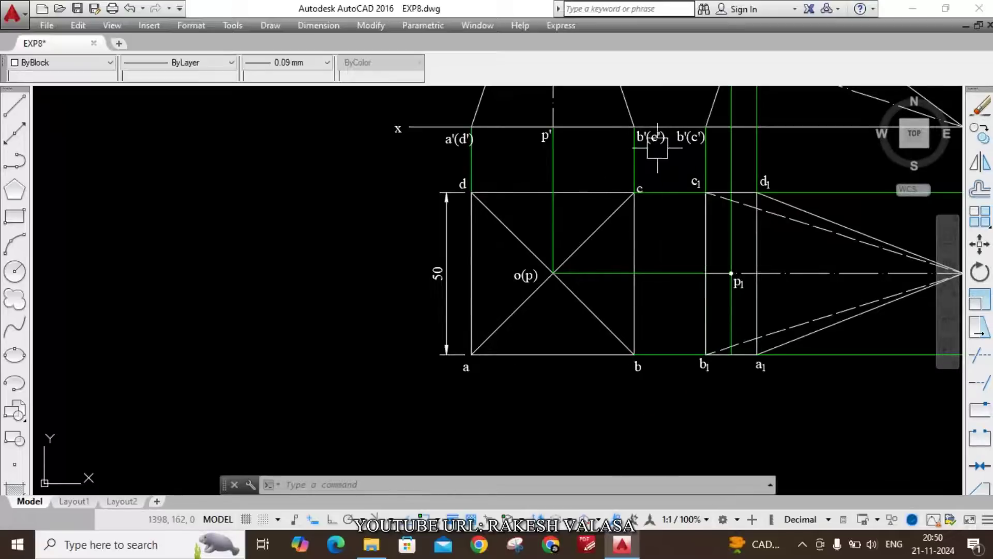
pyautogui.moveTo(595, 169); pyautogui.dragTo(515, 324, button='middle')
pyautogui.scroll(-2, 520, 311)
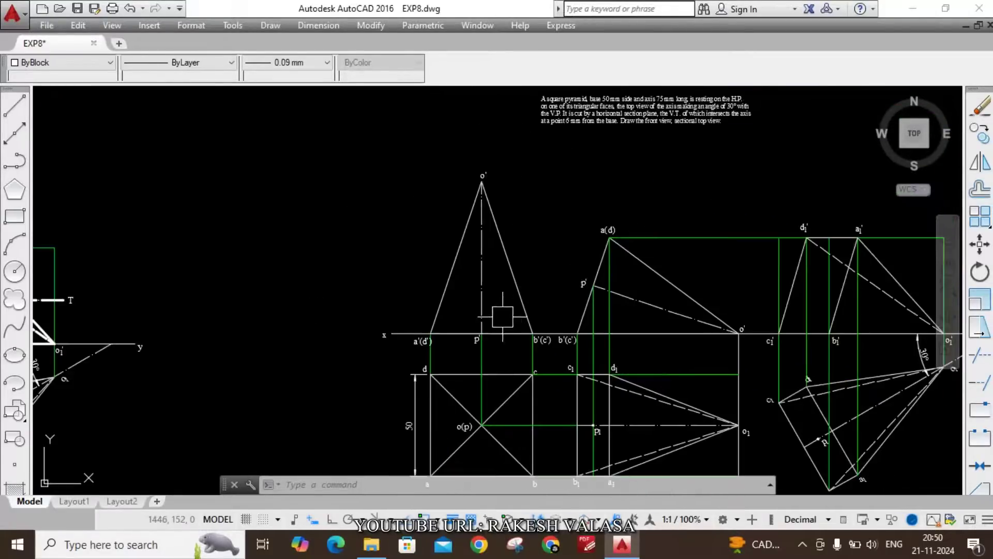
pyautogui.scroll(2, 500, 318)
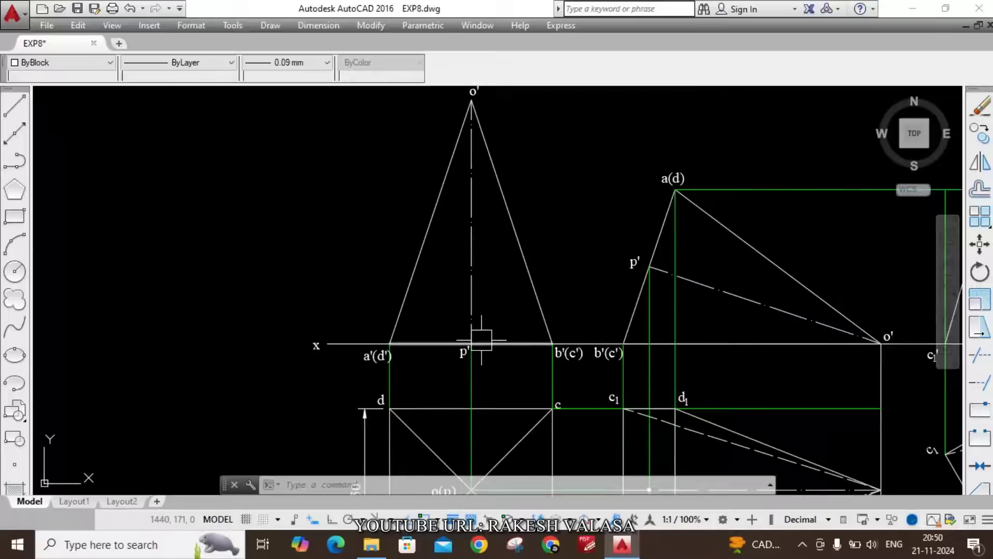
pyautogui.scroll(-2, 481, 354)
pyautogui.scroll(4, 720, 133)
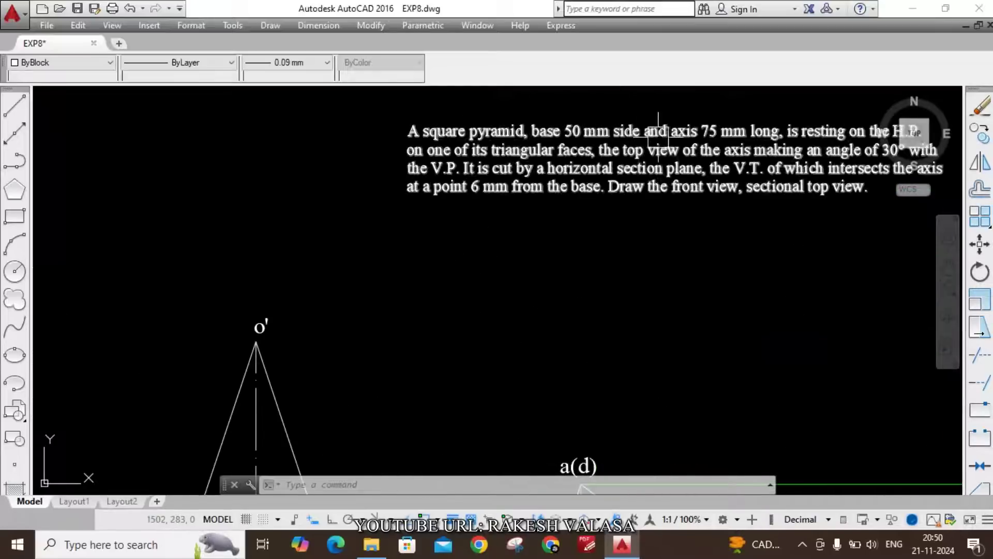
pyautogui.scroll(-3, 721, 128)
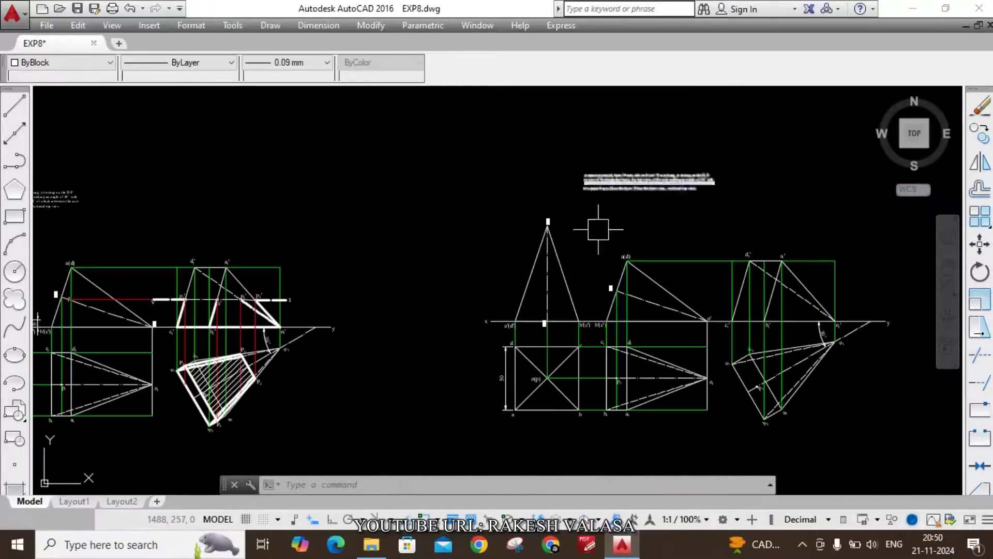
pyautogui.scroll(3, 573, 306)
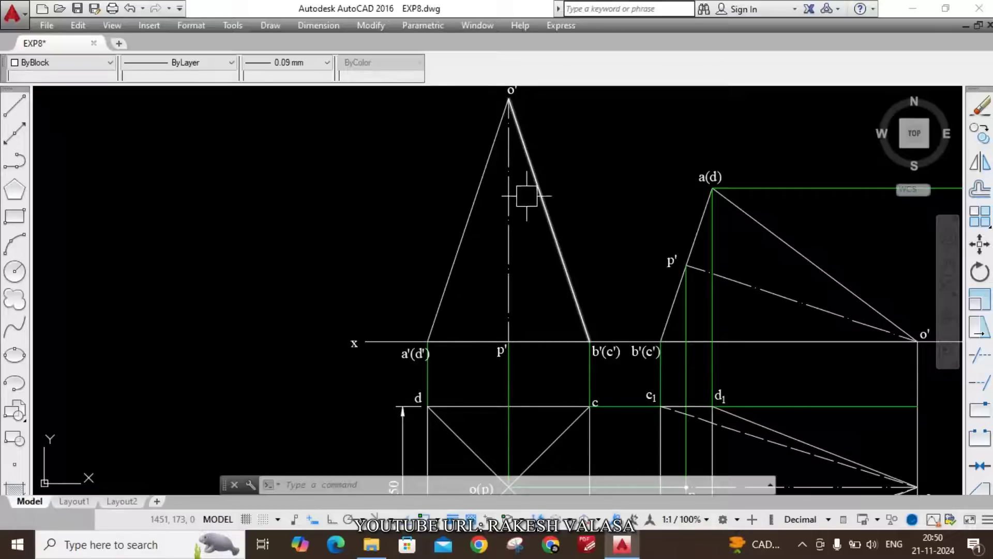
pyautogui.write('i')
# Add a vertical 75 linear dimension from p' to apex o', left of the pyramid.
pyautogui.press('Return')
pyautogui.scroll(4, 510, 335)
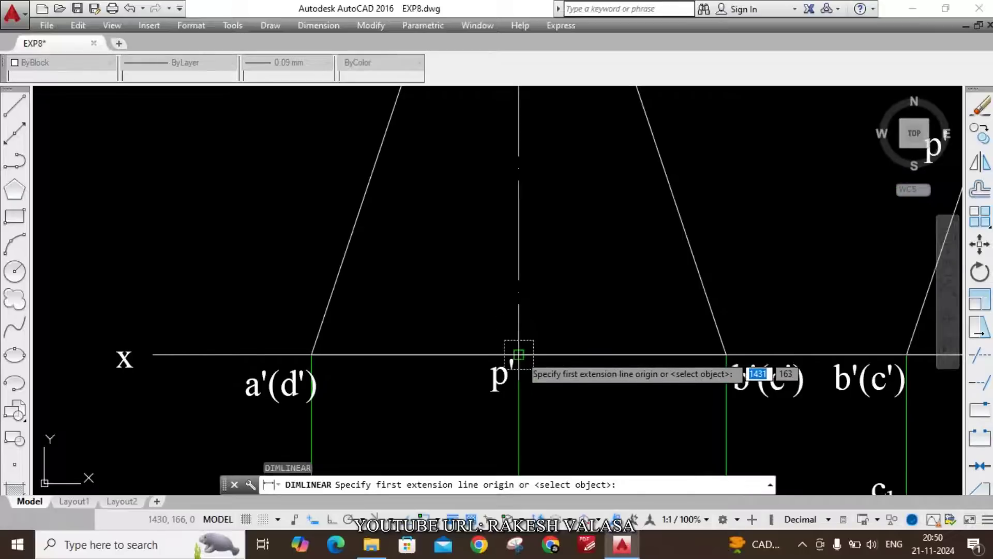
pyautogui.click(519, 354)
pyautogui.scroll(-4, 517, 354)
pyautogui.scroll(4, 520, 116)
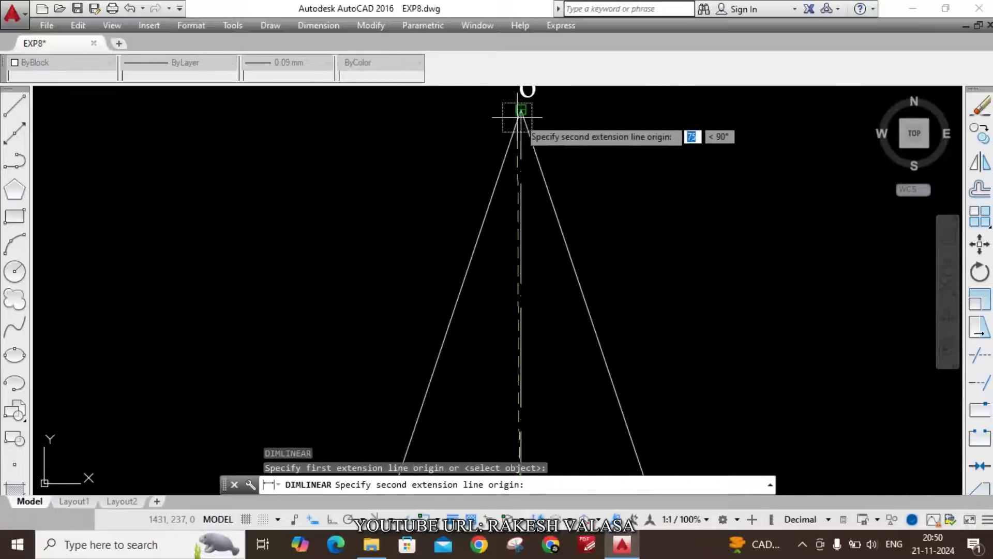
pyautogui.click(525, 97)
pyautogui.scroll(-3, 522, 112)
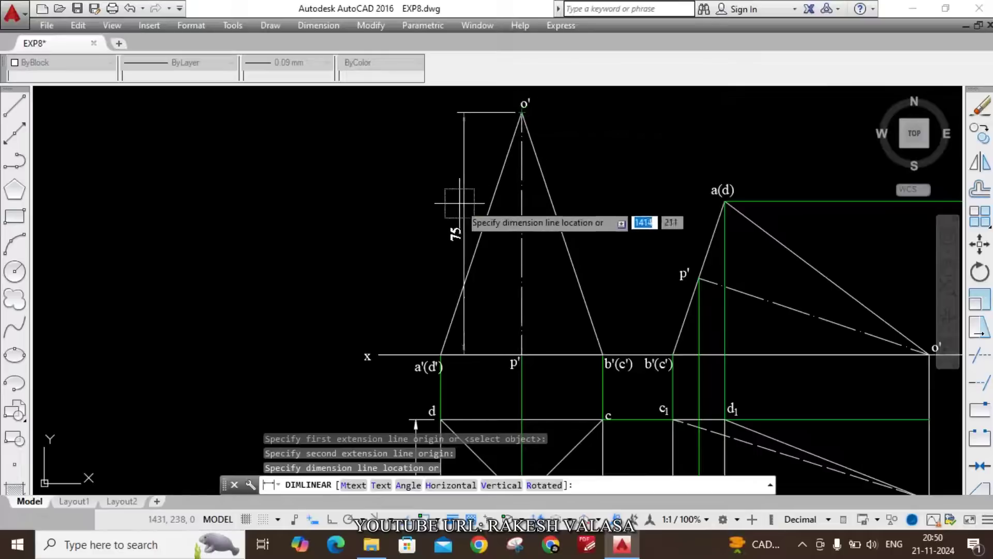
pyautogui.scroll(-2, 401, 171)
pyautogui.scroll(5, 385, 288)
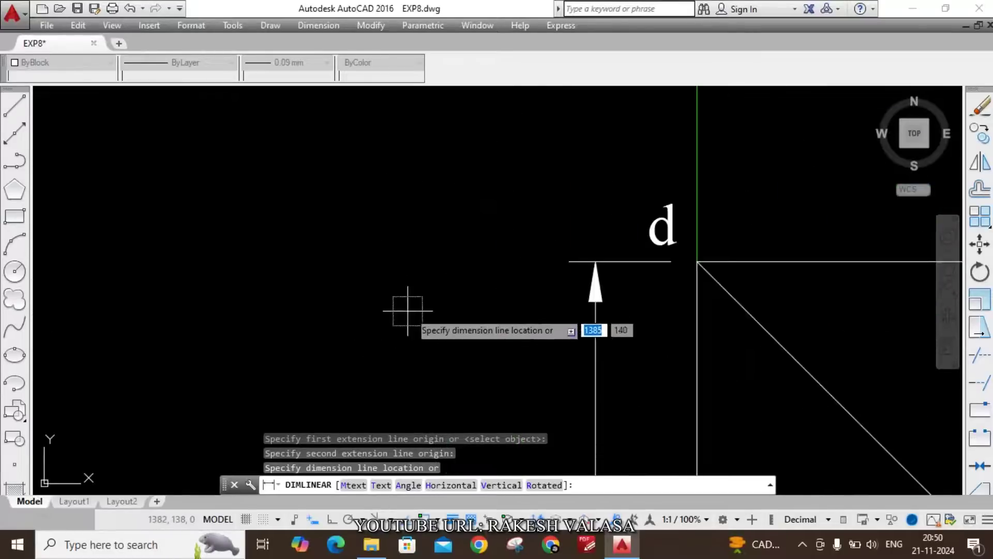
pyautogui.click(596, 262)
pyautogui.scroll(-5, 517, 286)
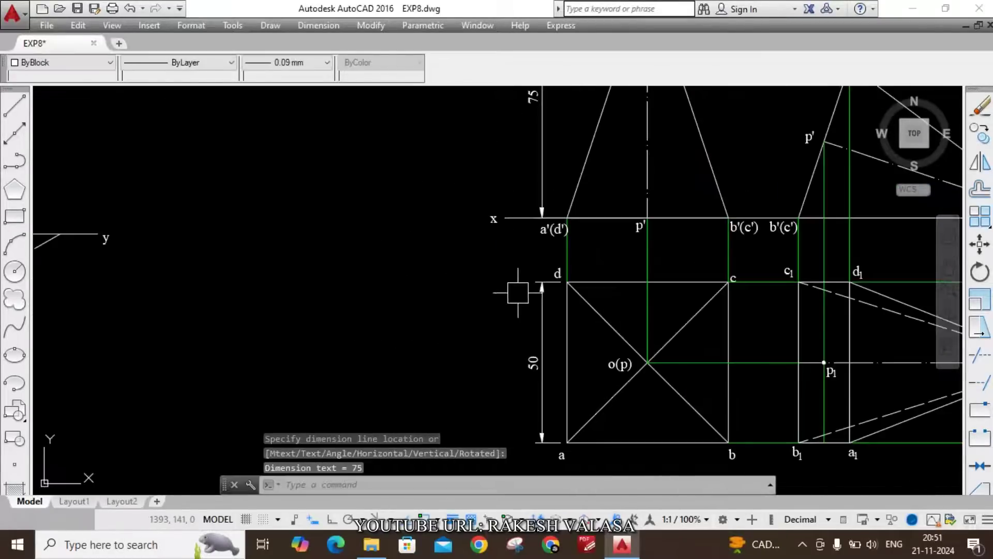
pyautogui.scroll(4, 572, 188)
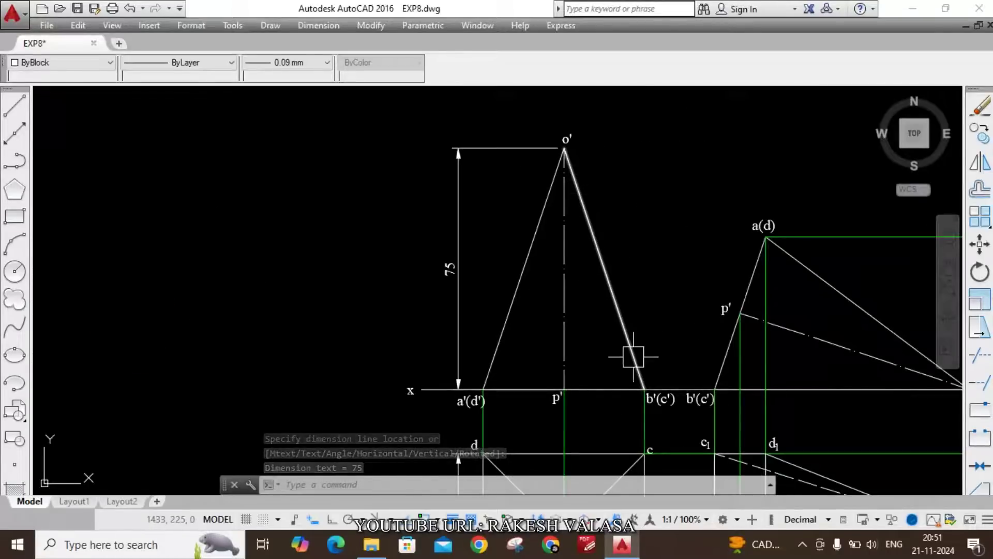
pyautogui.click(564, 382)
pyautogui.scroll(-4, 511, 399)
pyautogui.scroll(4, 649, 254)
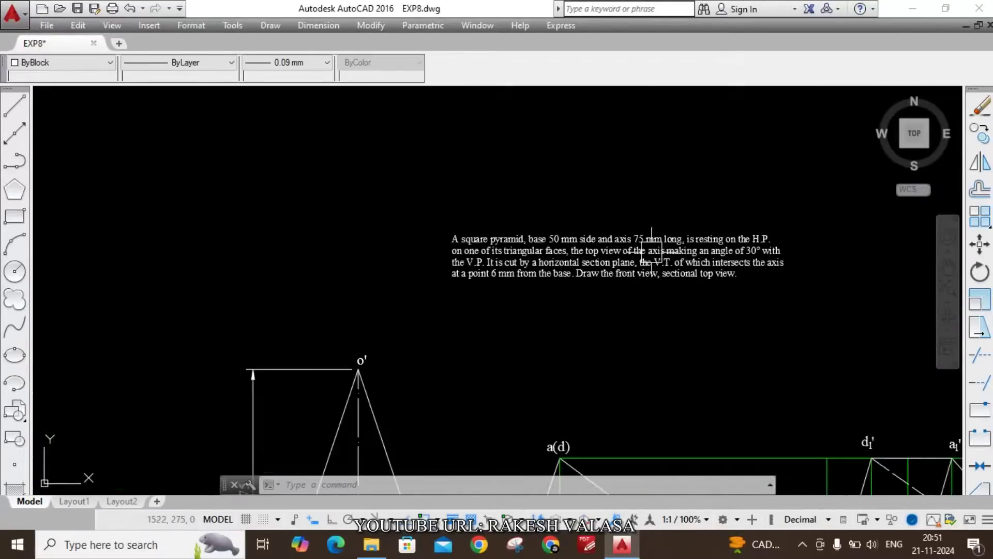
pyautogui.scroll(3, 652, 251)
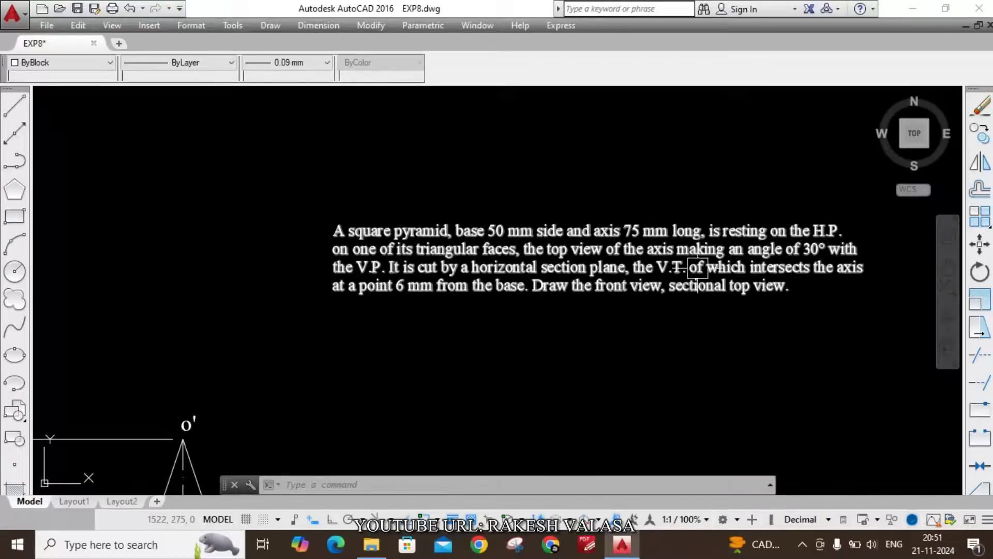
pyautogui.scroll(-6, 472, 252)
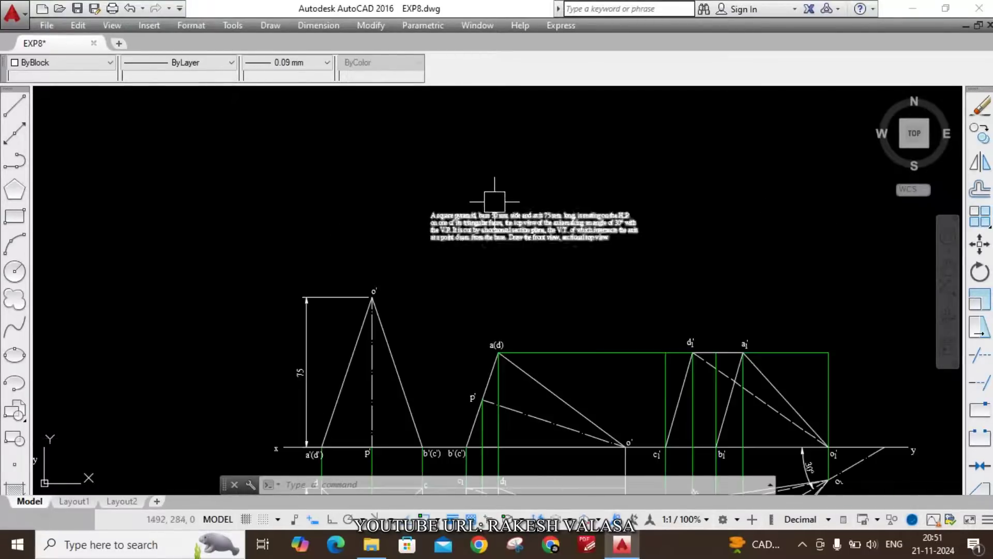
pyautogui.scroll(2, 460, 410)
pyautogui.scroll(2, 460, 411)
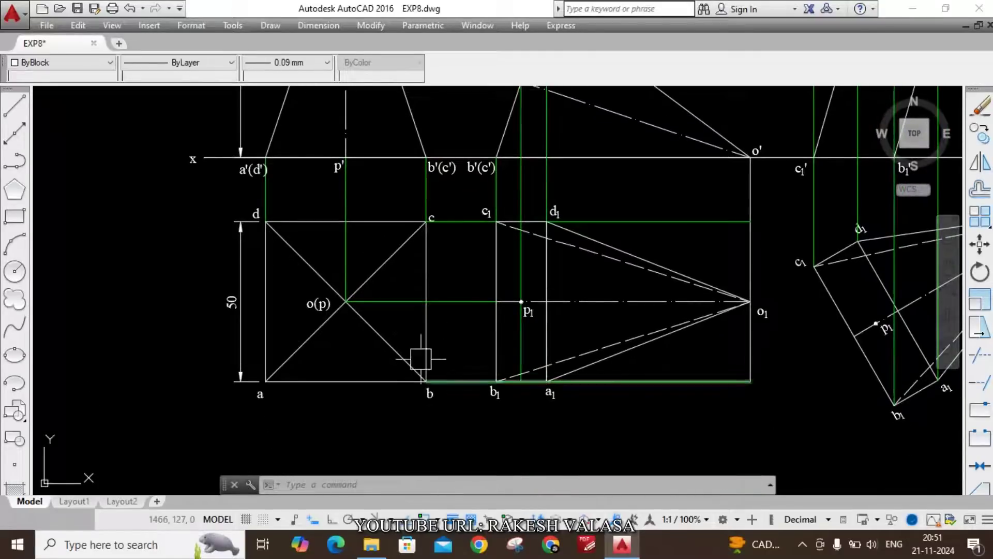
pyautogui.scroll(-2, 411, 336)
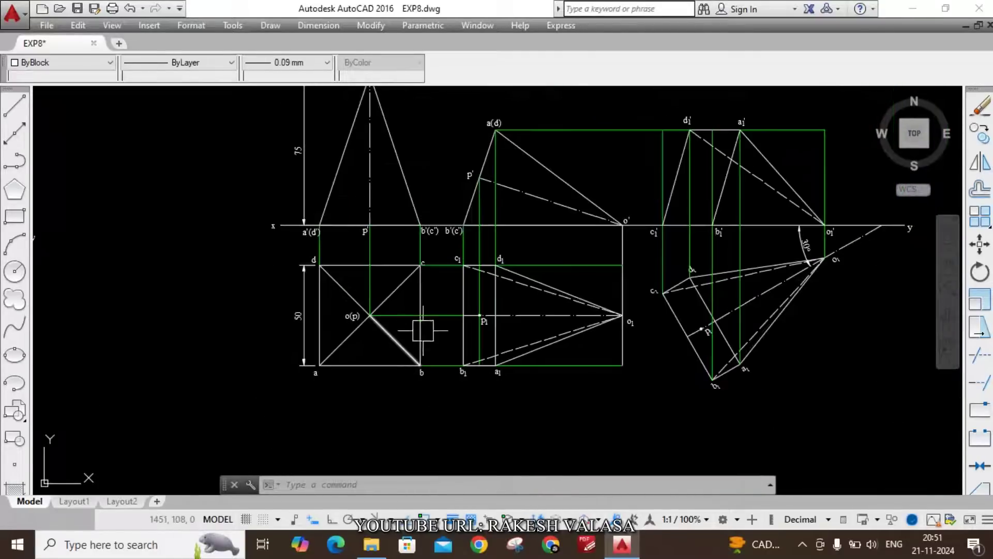
pyautogui.scroll(4, 569, 183)
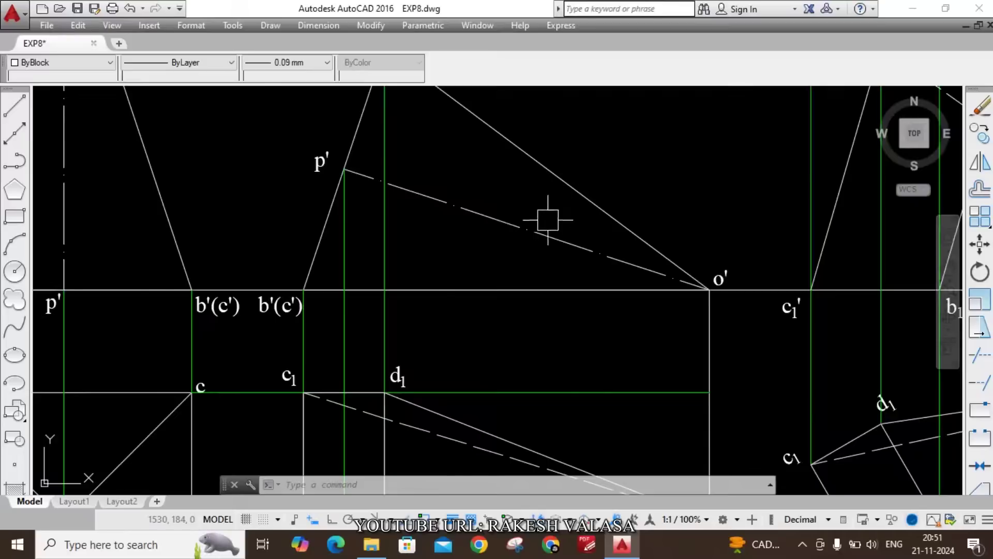
pyautogui.scroll(-3, 548, 218)
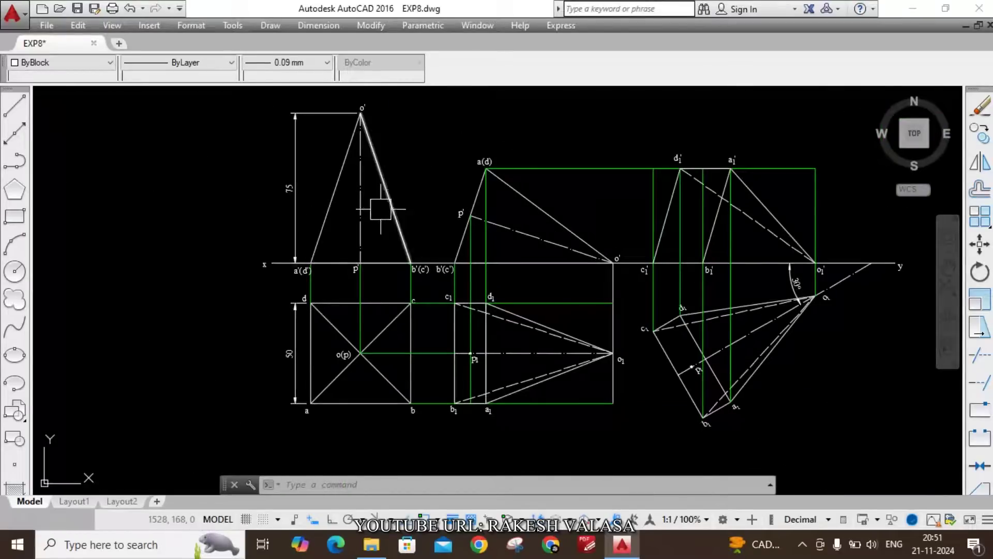
pyautogui.scroll(2, 365, 115)
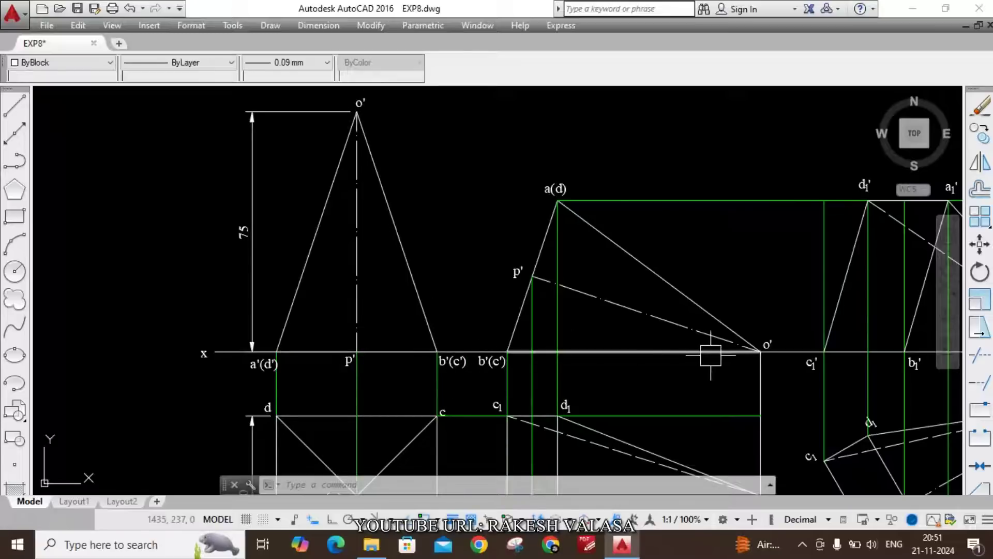
pyautogui.scroll(-2, 612, 285)
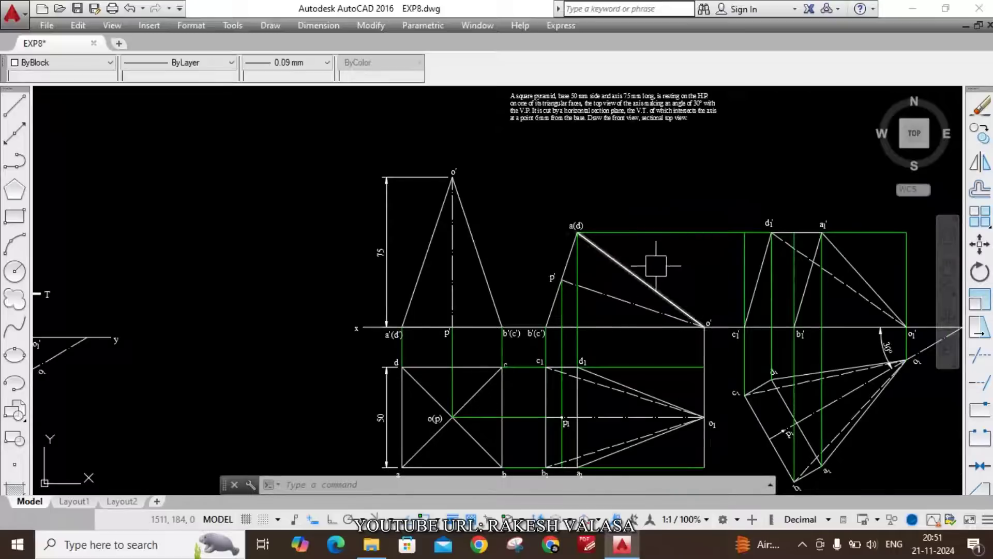
pyautogui.moveTo(667, 270); pyautogui.dragTo(565, 191, button='middle')
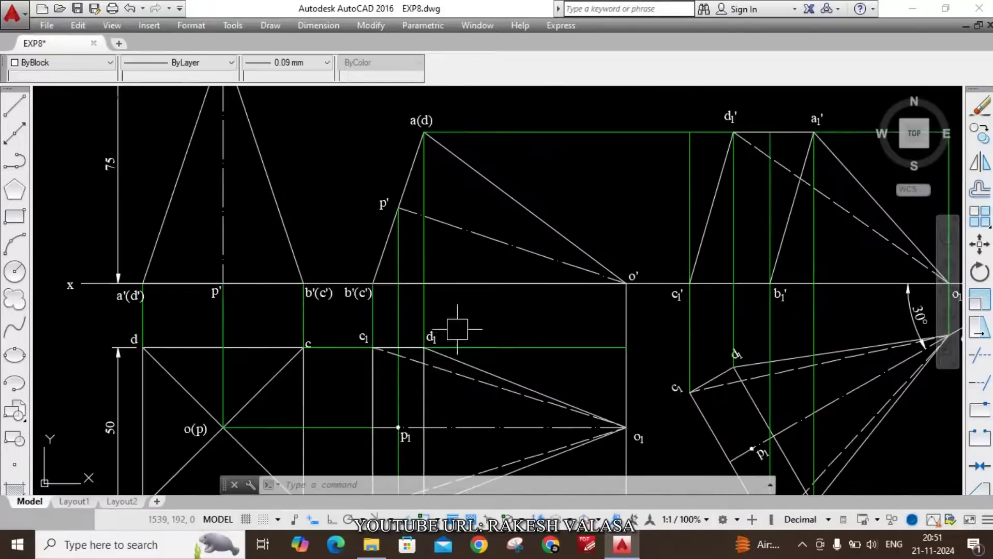
pyautogui.moveTo(455, 337); pyautogui.dragTo(439, 350, button='middle')
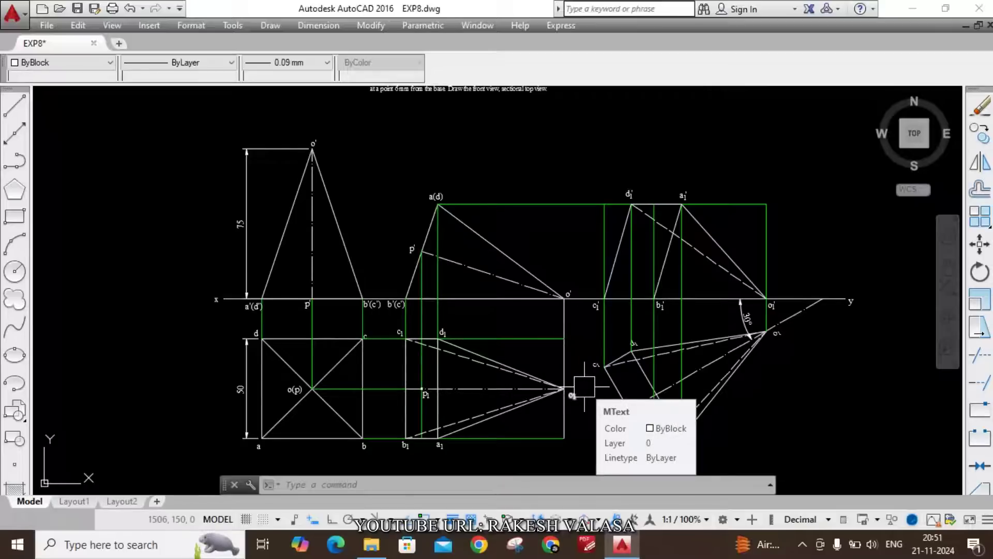
pyautogui.scroll(-2, 584, 387)
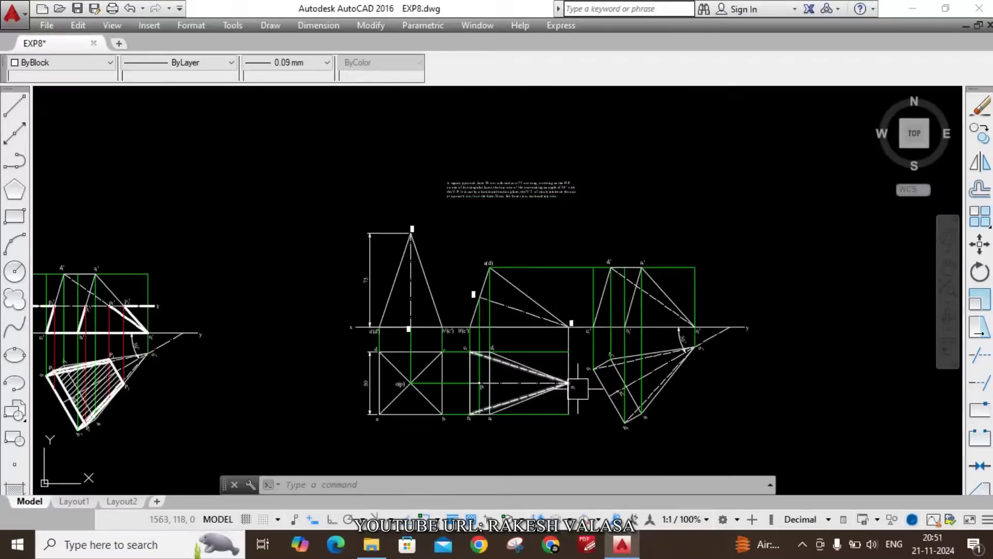
pyautogui.scroll(5, 510, 193)
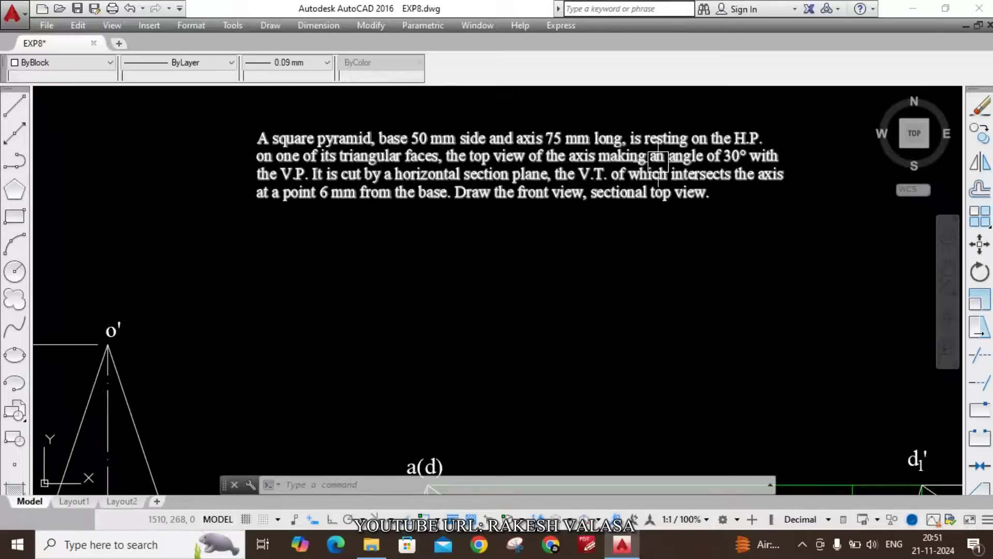
pyautogui.scroll(-5, 681, 135)
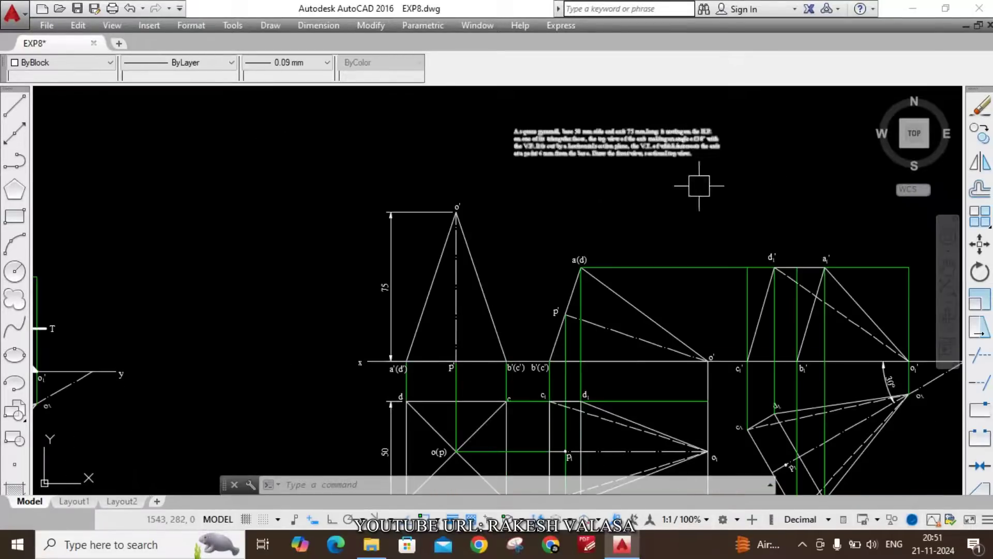
pyautogui.scroll(4, 605, 277)
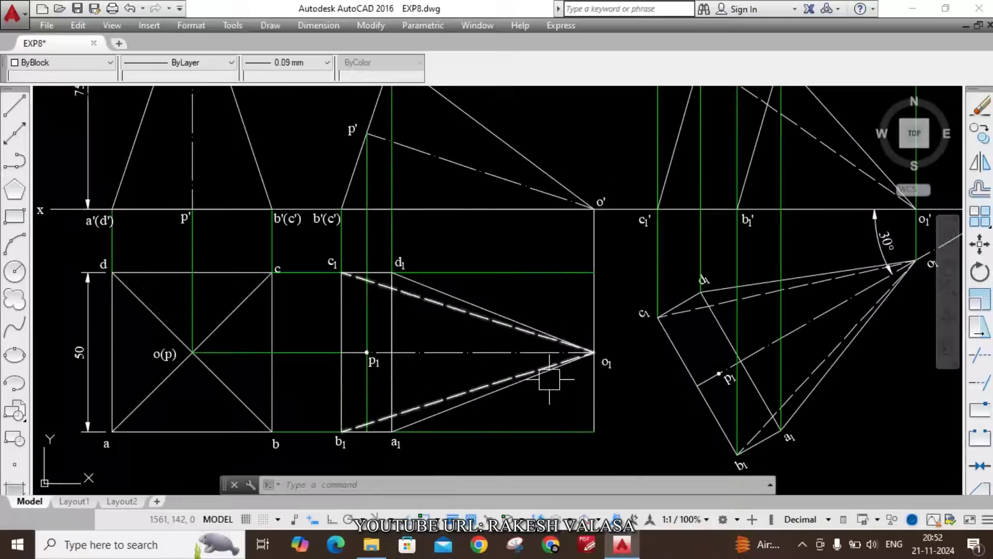
pyautogui.scroll(-4, 461, 360)
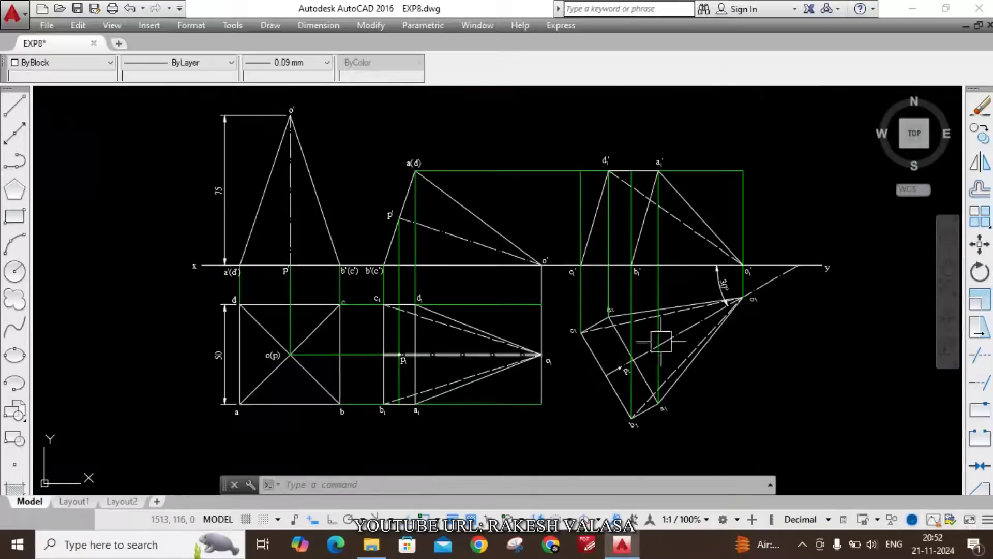
pyautogui.scroll(4, 599, 349)
pyautogui.scroll(2, 732, 329)
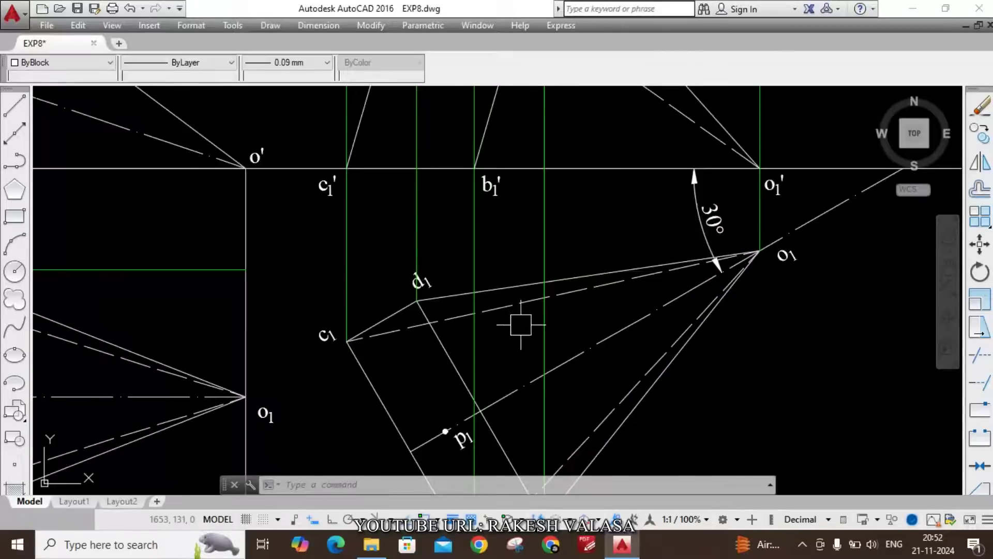
pyautogui.scroll(-4, 510, 329)
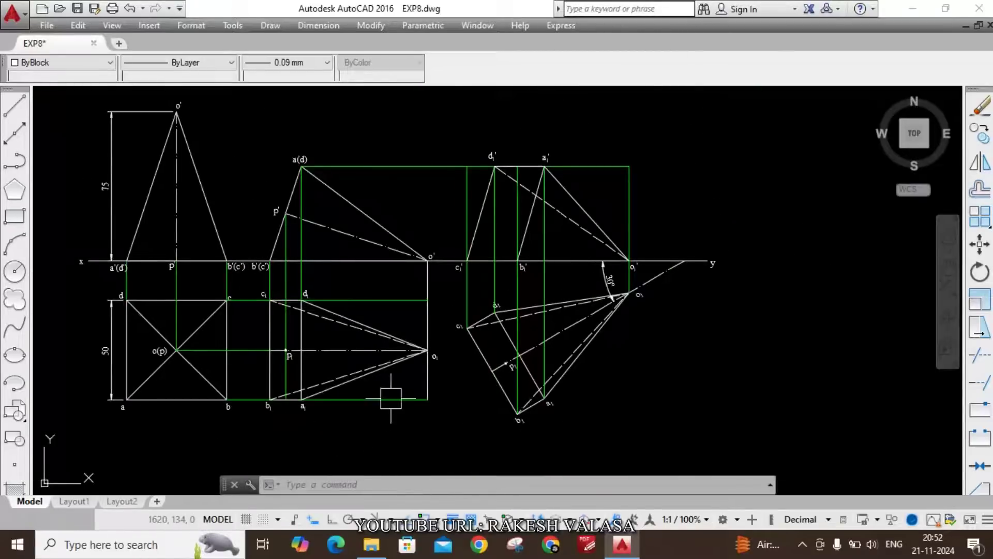
pyautogui.scroll(2, 514, 399)
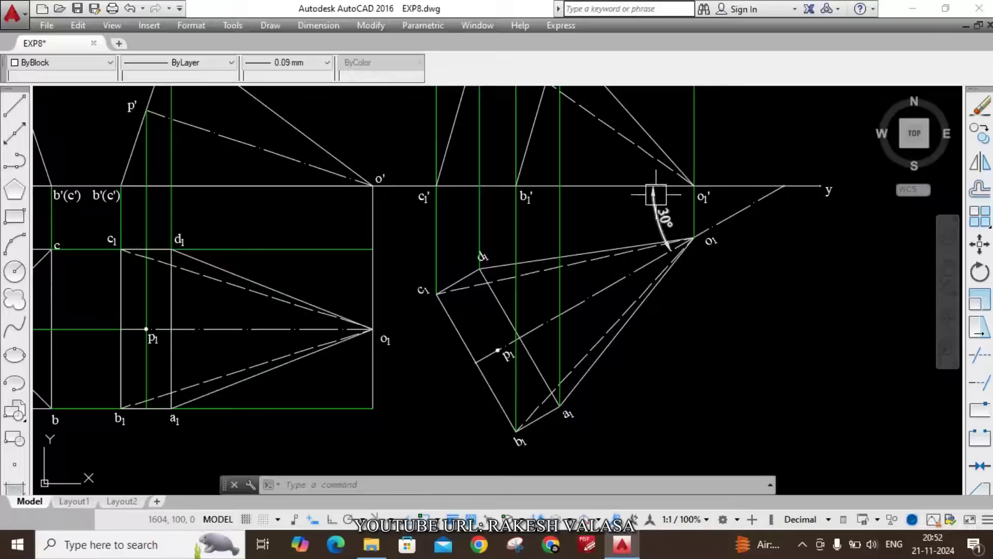
pyautogui.scroll(-2, 710, 333)
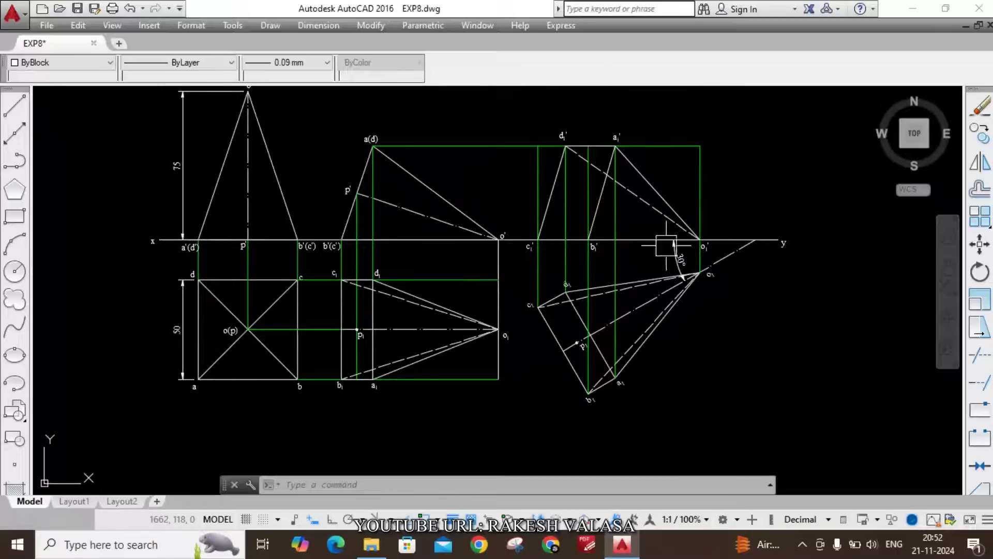
pyautogui.scroll(2, 631, 171)
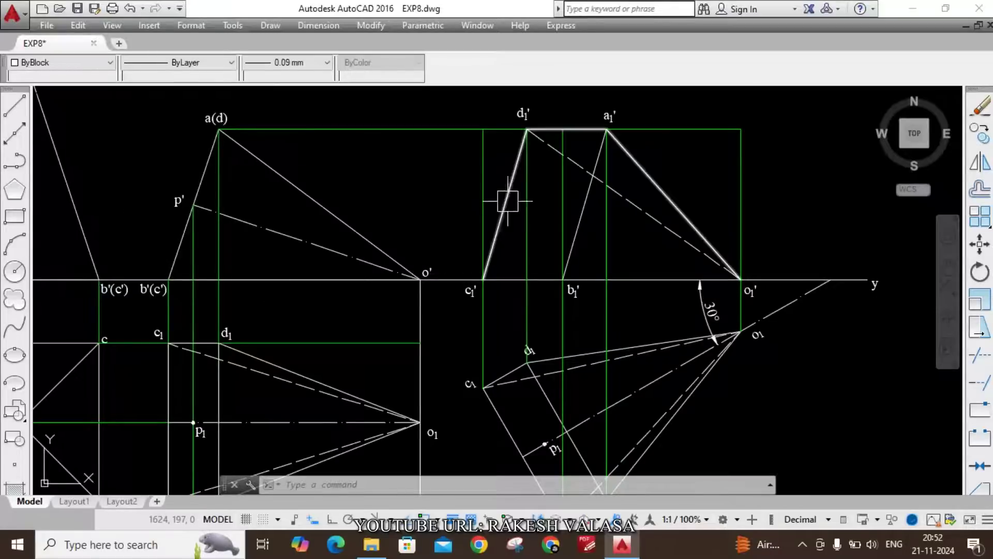
pyautogui.scroll(2, 553, 113)
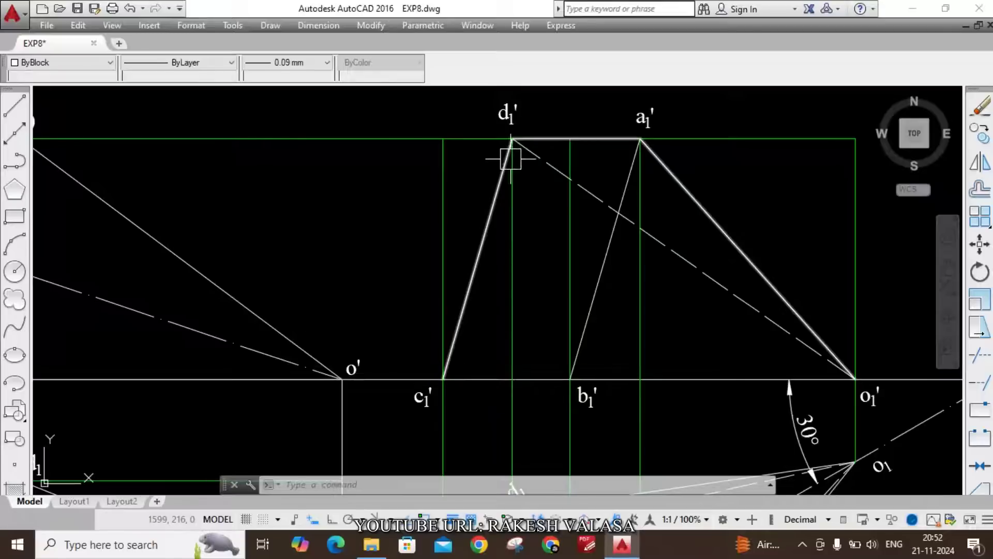
pyautogui.scroll(-4, 518, 150)
pyautogui.scroll(2, 555, 297)
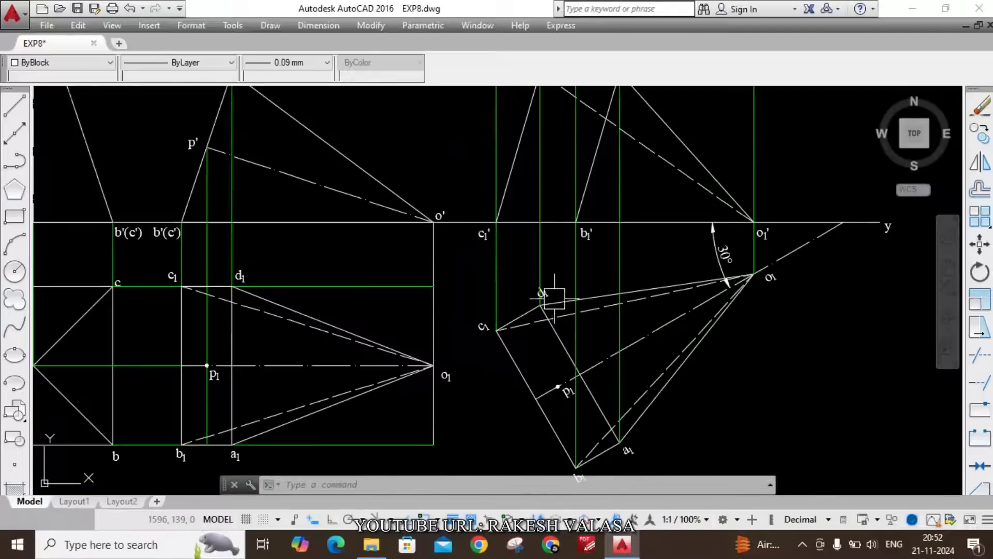
pyautogui.scroll(-2, 556, 303)
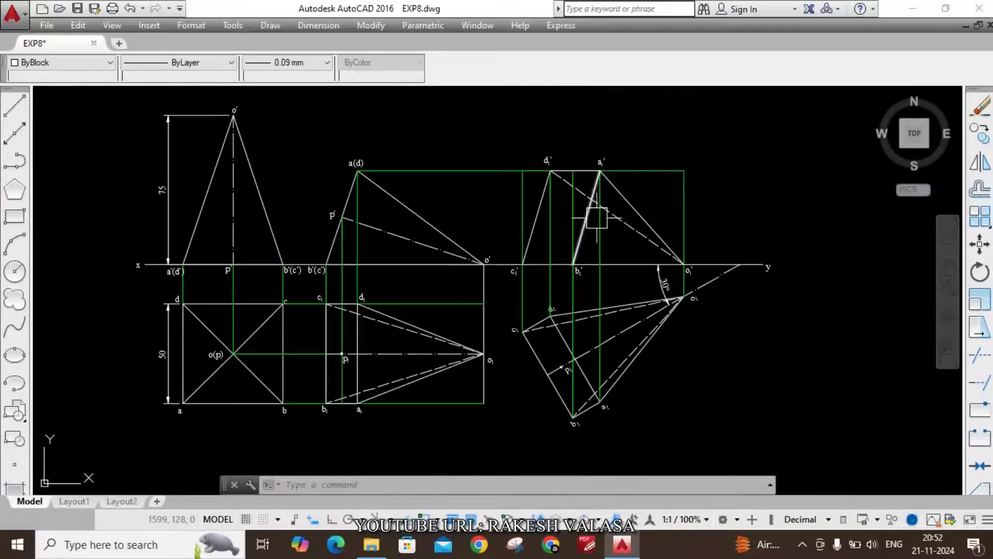
pyautogui.scroll(2, 597, 217)
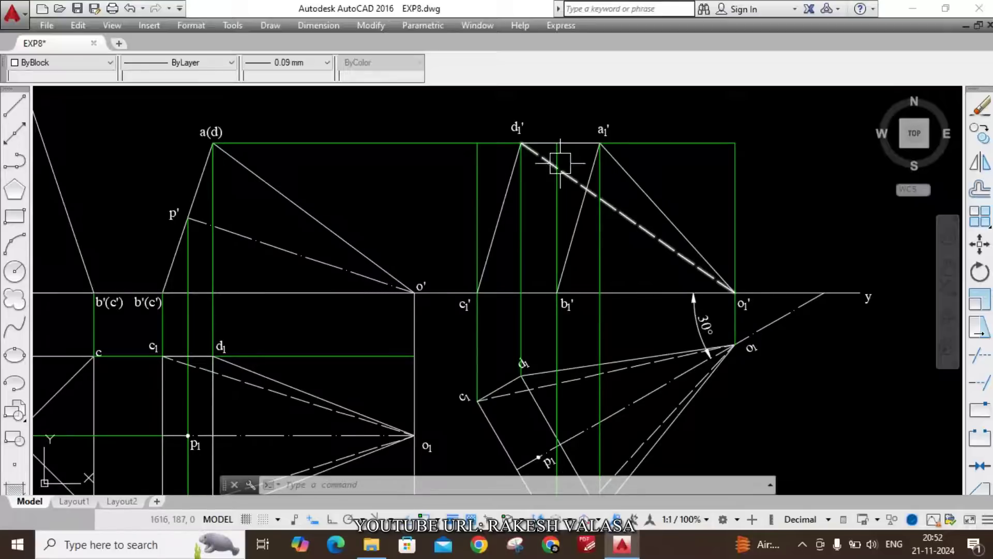
pyautogui.scroll(2, 560, 341)
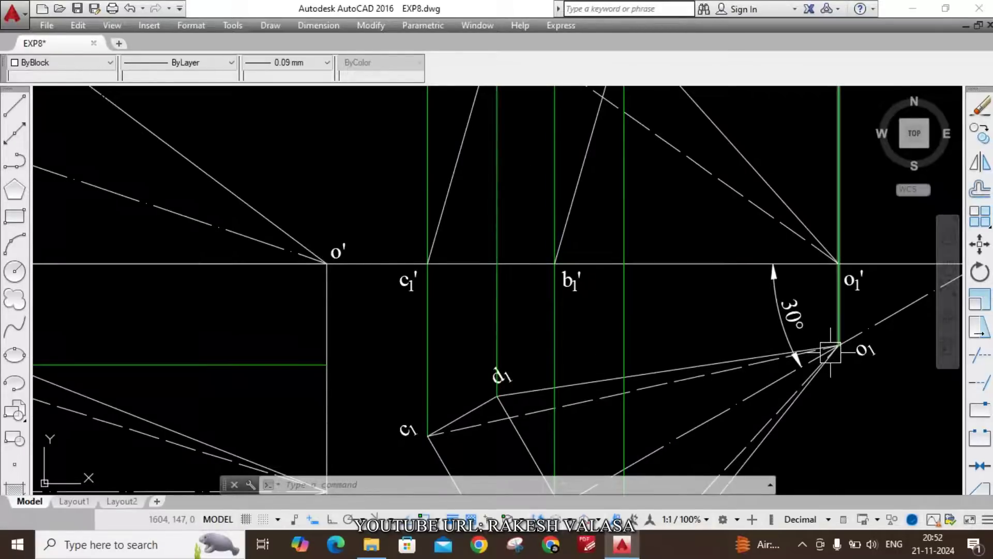
pyautogui.scroll(-2, 807, 311)
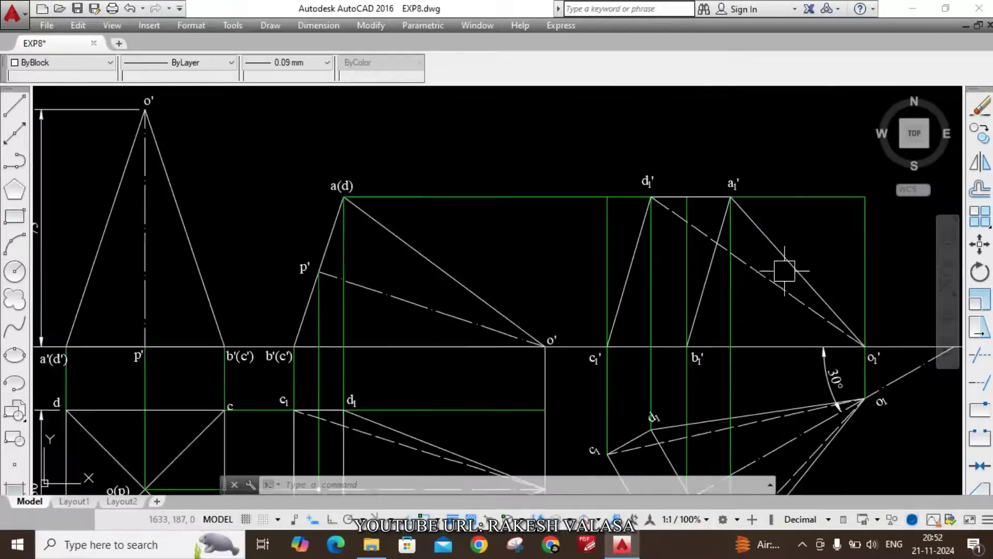
pyautogui.scroll(2, 784, 270)
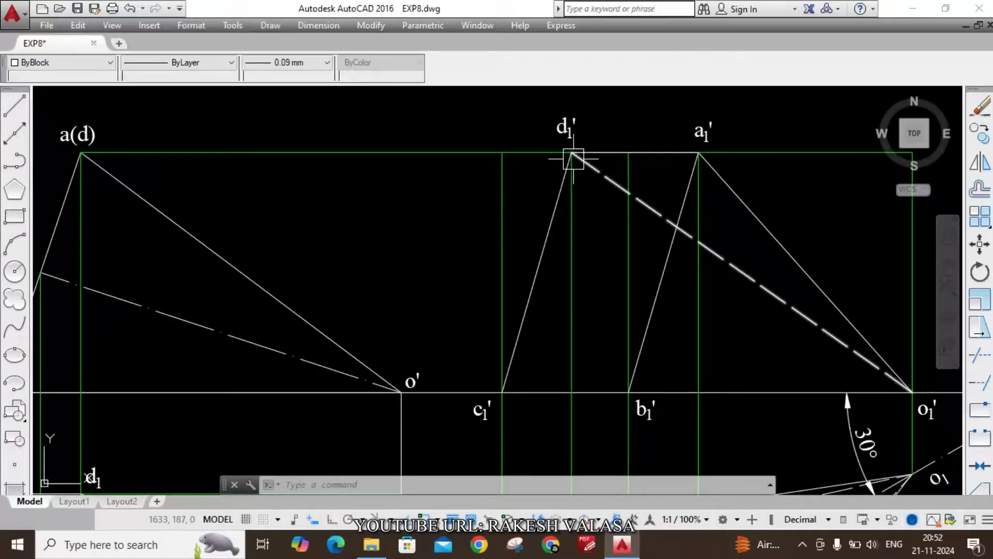
pyautogui.scroll(-4, 648, 239)
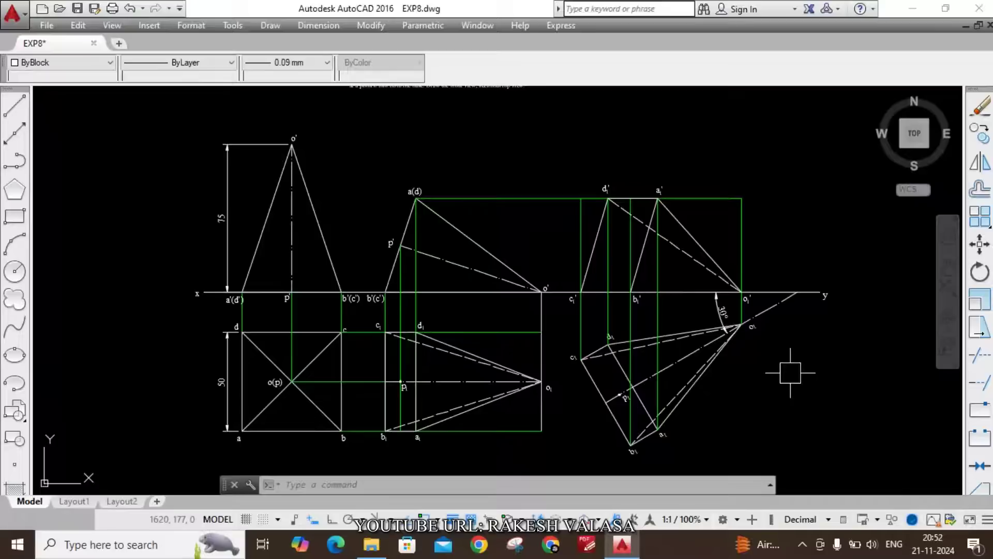
pyautogui.scroll(-2, 799, 381)
pyautogui.scroll(2, 587, 201)
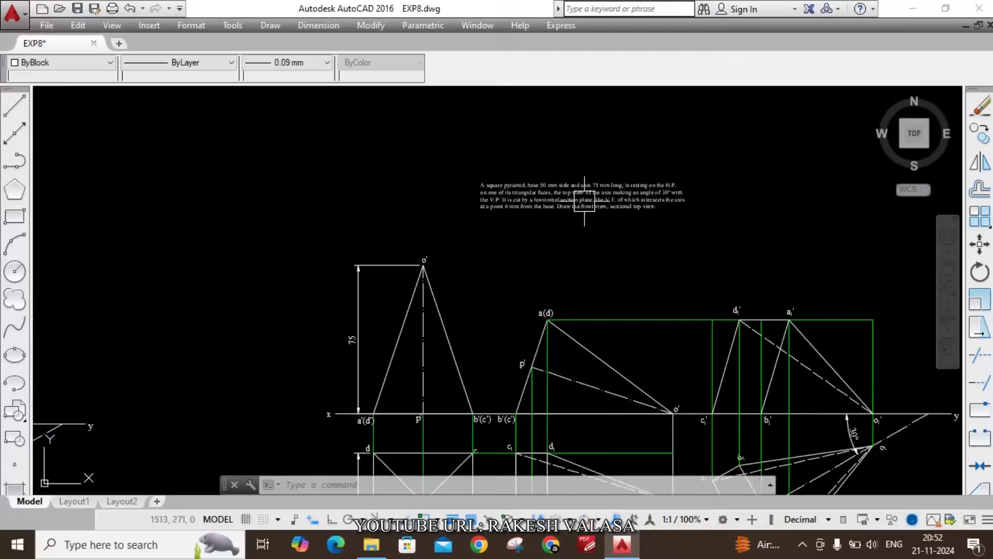
pyautogui.scroll(3, 584, 199)
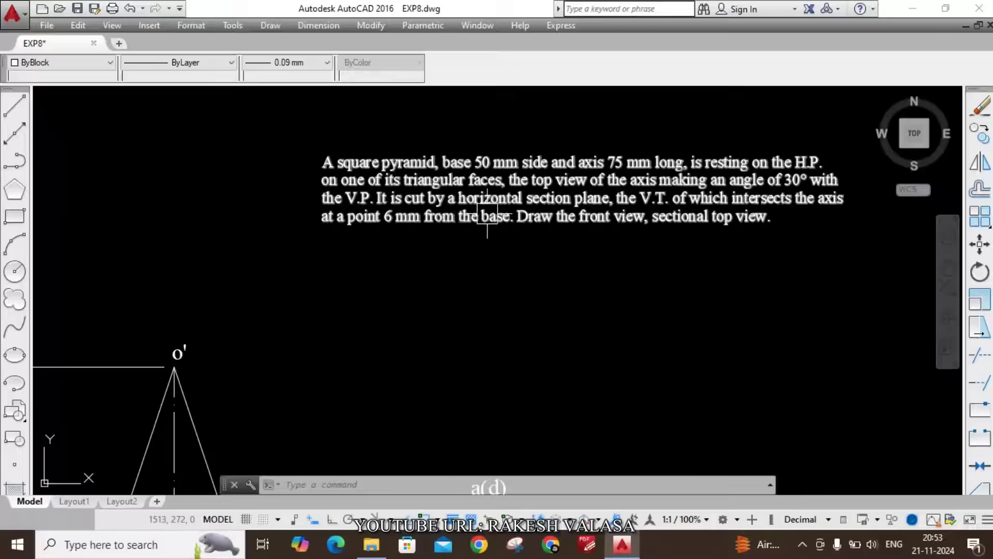
pyautogui.scroll(2, 657, 196)
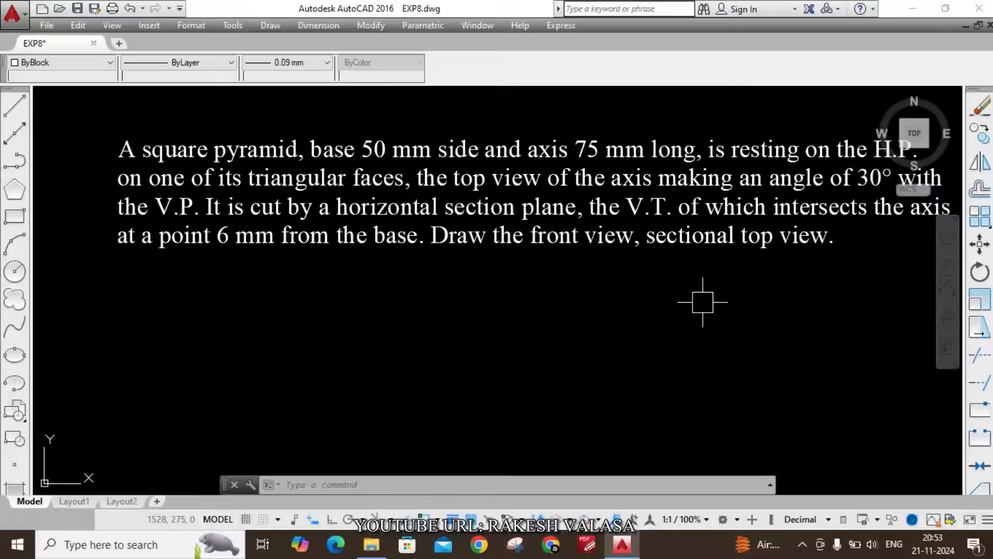
pyautogui.scroll(-8, 376, 200)
pyautogui.scroll(6, 270, 335)
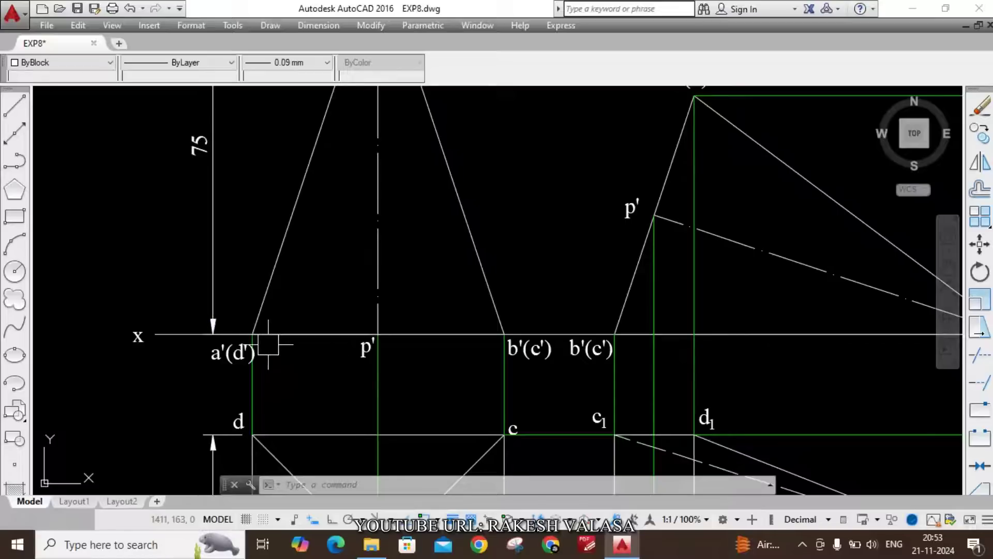
pyautogui.scroll(-4, 449, 368)
pyautogui.scroll(3, 450, 373)
pyautogui.scroll(-3, 451, 376)
pyautogui.scroll(4, 548, 166)
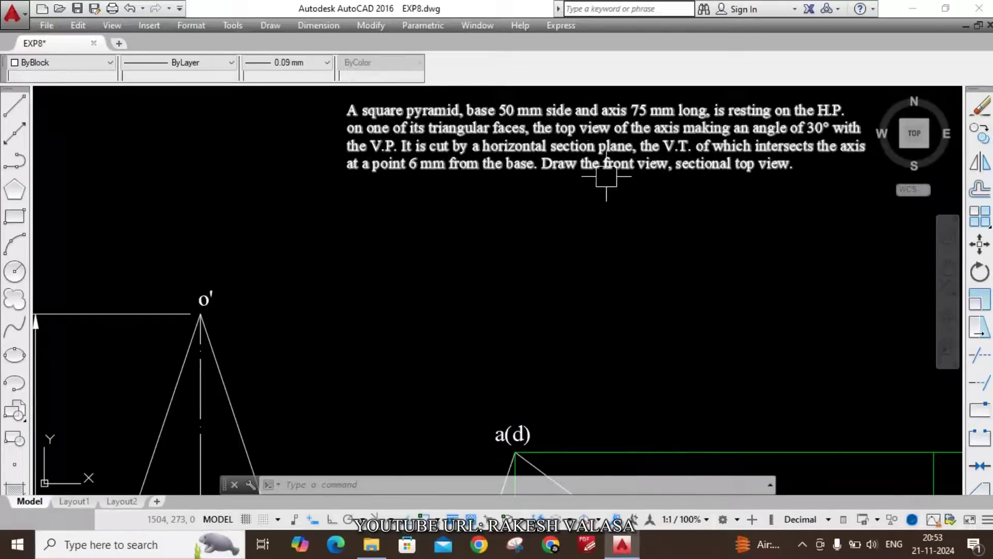
pyautogui.scroll(-3, 601, 204)
pyautogui.scroll(4, 402, 369)
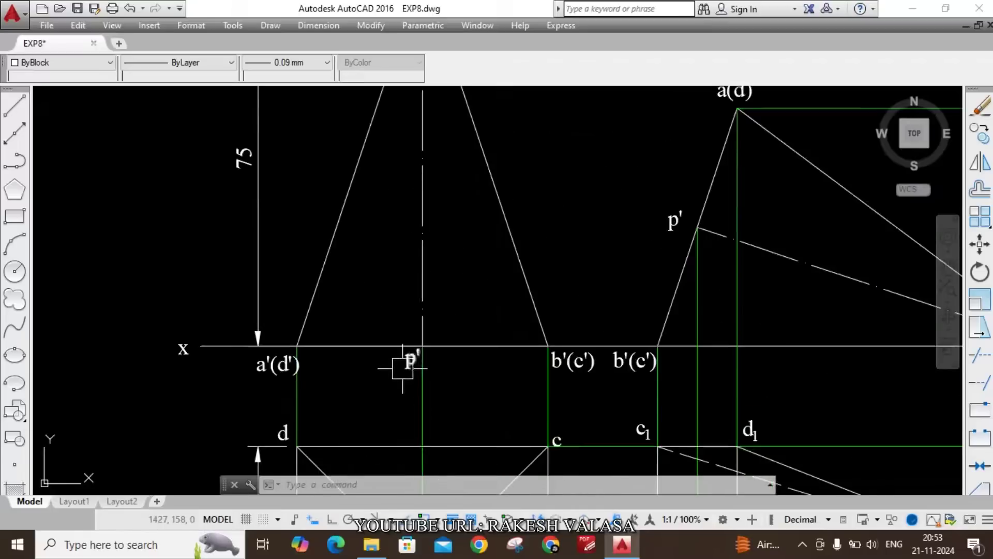
# Draw a short arc centred on p' to mark a point 6 above the xy line.
pyautogui.write('a')
pyautogui.press('Return')
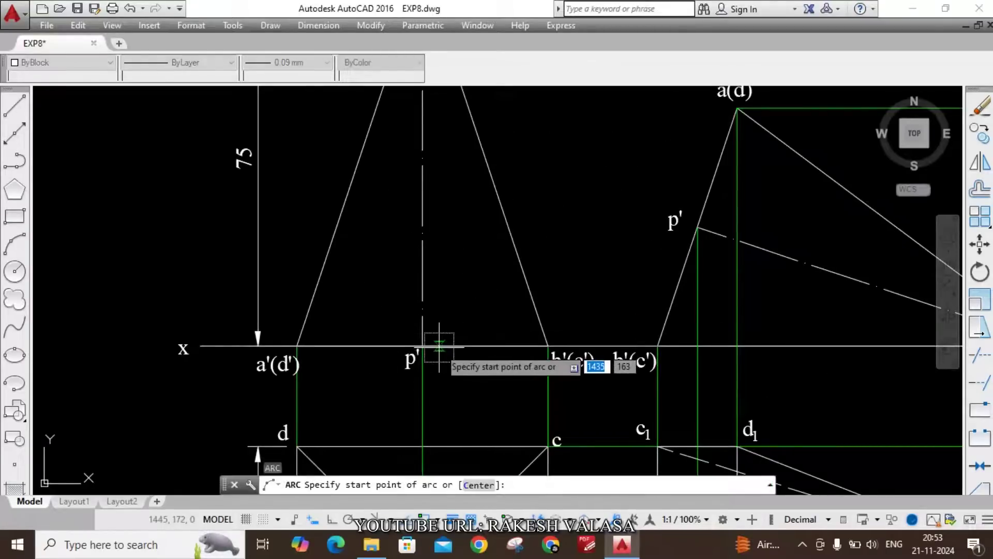
pyautogui.write('c')
pyautogui.press('Return')
pyautogui.scroll(2, 442, 346)
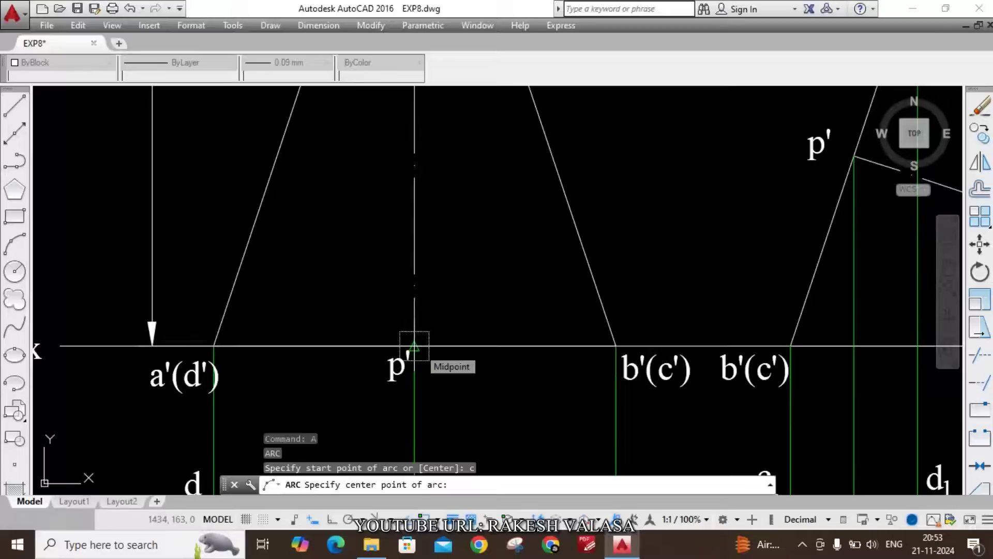
pyautogui.click(414, 345)
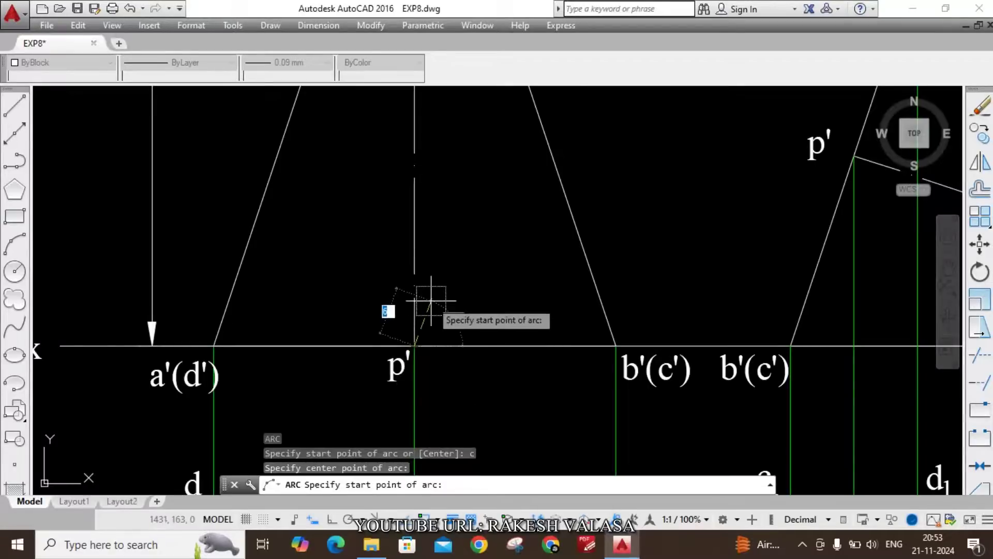
pyautogui.press('Return')
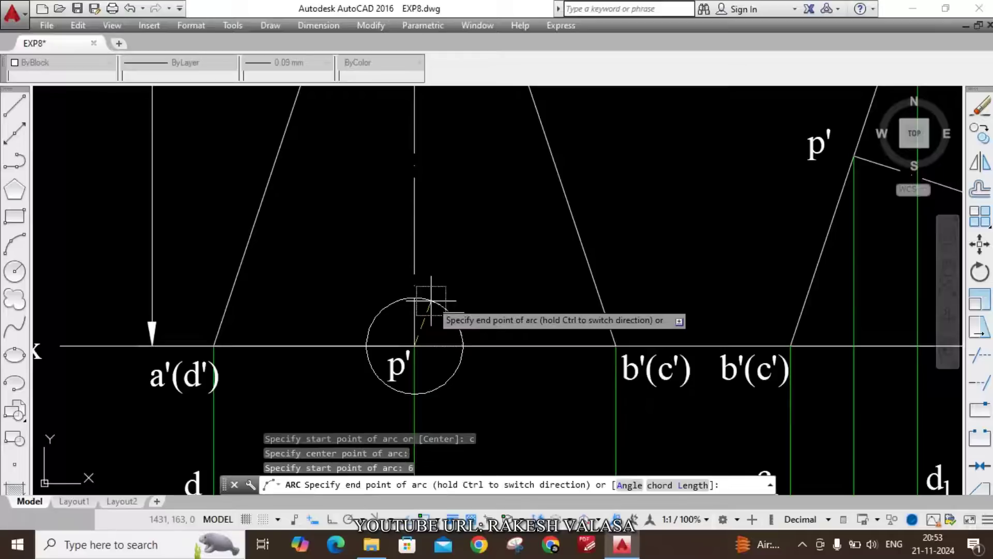
pyautogui.click(399, 300)
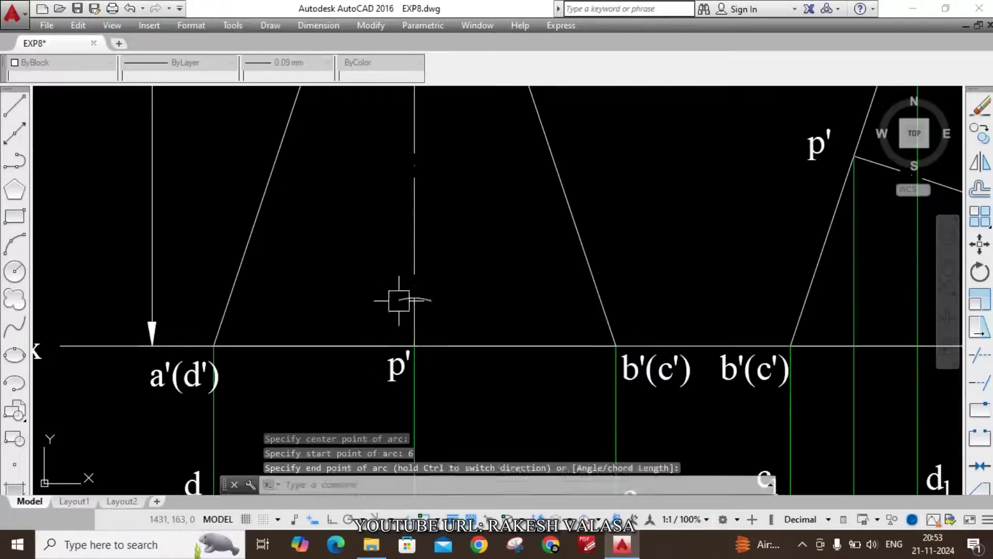
pyautogui.rightClick(439, 305)
pyautogui.press('Escape')
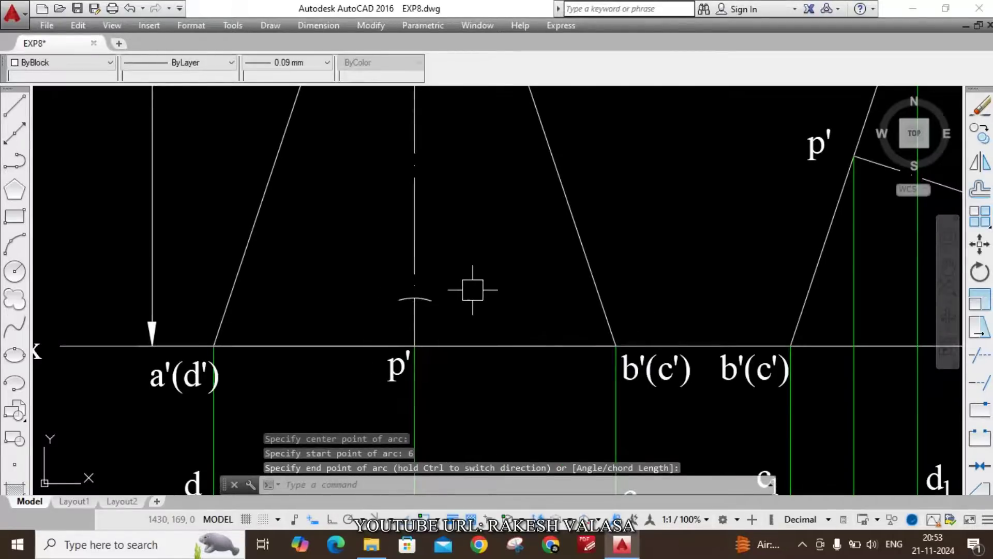
# Dimension the arc's height above p' with a vertical 6 linear dimension.
pyautogui.write('dli')
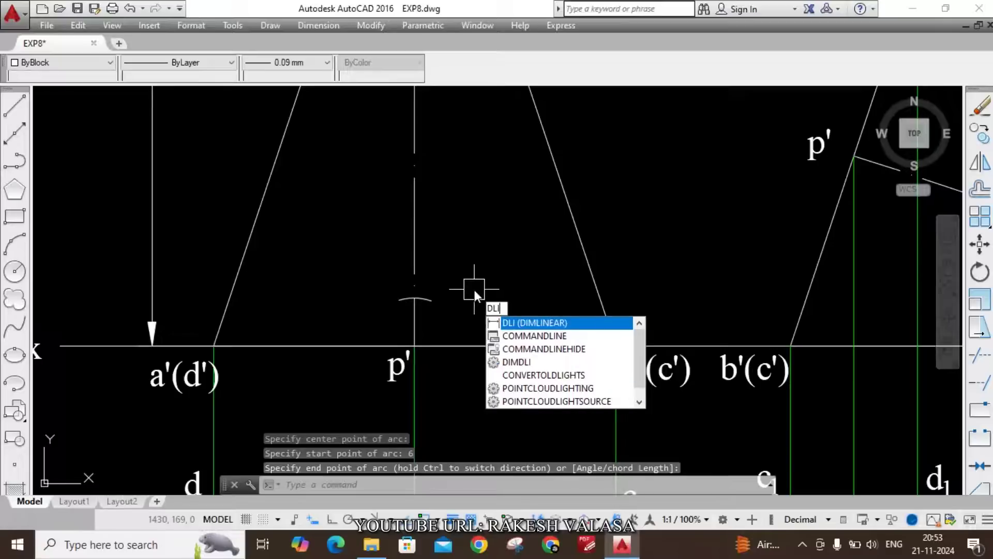
pyautogui.press('Return')
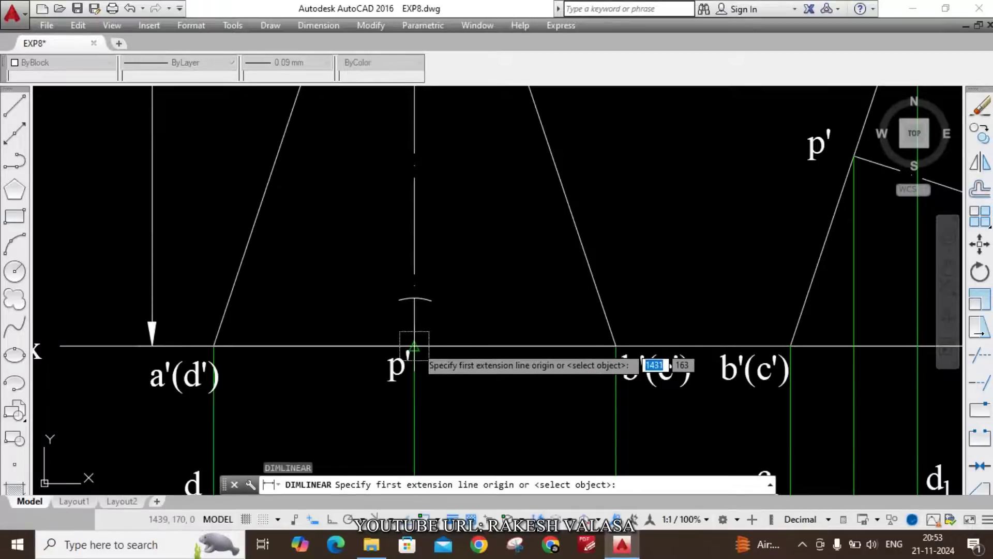
pyautogui.click(415, 346)
pyautogui.scroll(2, 414, 298)
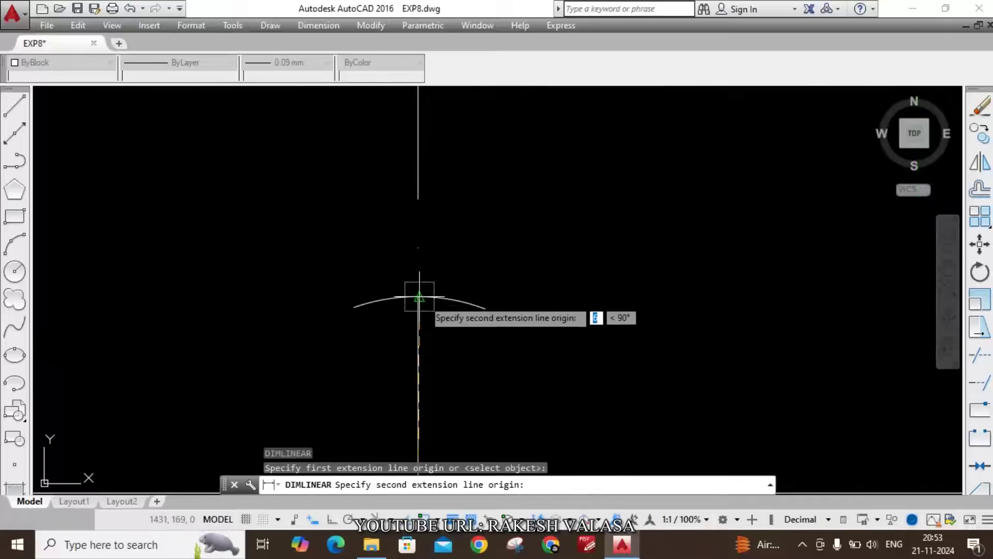
pyautogui.click(414, 298)
pyautogui.scroll(-1, 414, 295)
pyautogui.scroll(-2, 415, 295)
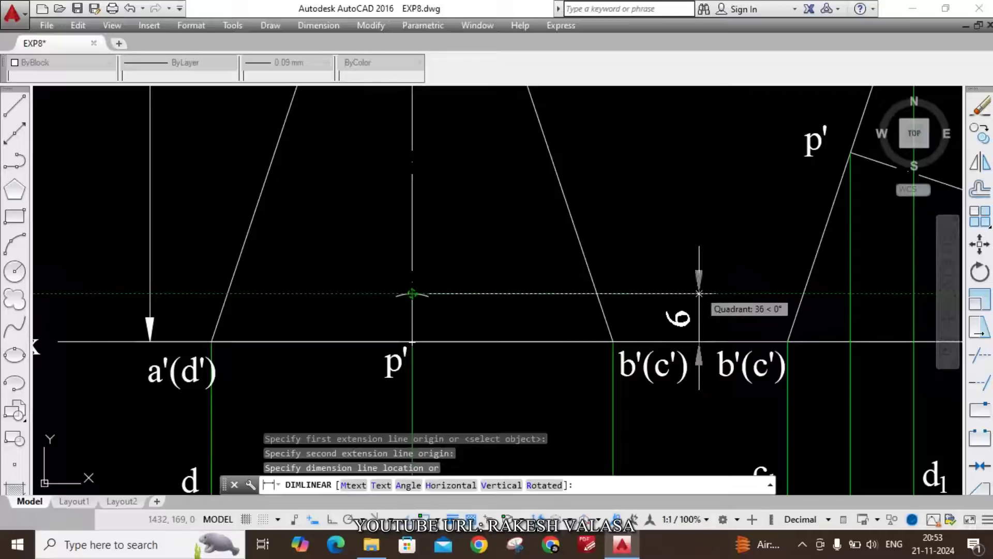
pyautogui.click(696, 294)
pyautogui.press('Escape')
pyautogui.scroll(-3, 637, 313)
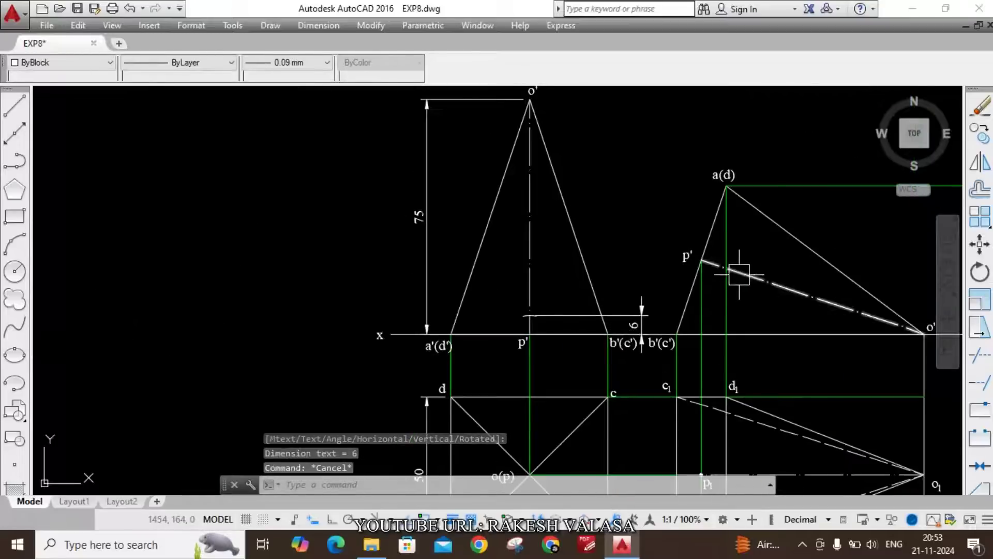
pyautogui.scroll(2, 738, 276)
pyautogui.write('a')
pyautogui.press('Return')
# Draw a radius-6 arc centred on p' across the tilted front view's axis.
pyautogui.write('c')
pyautogui.press('Return')
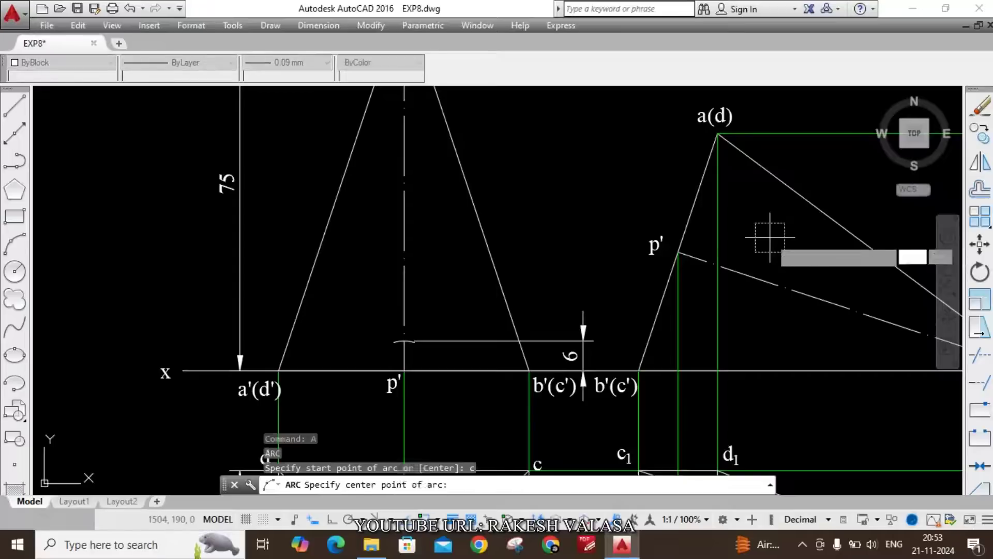
pyautogui.click(678, 253)
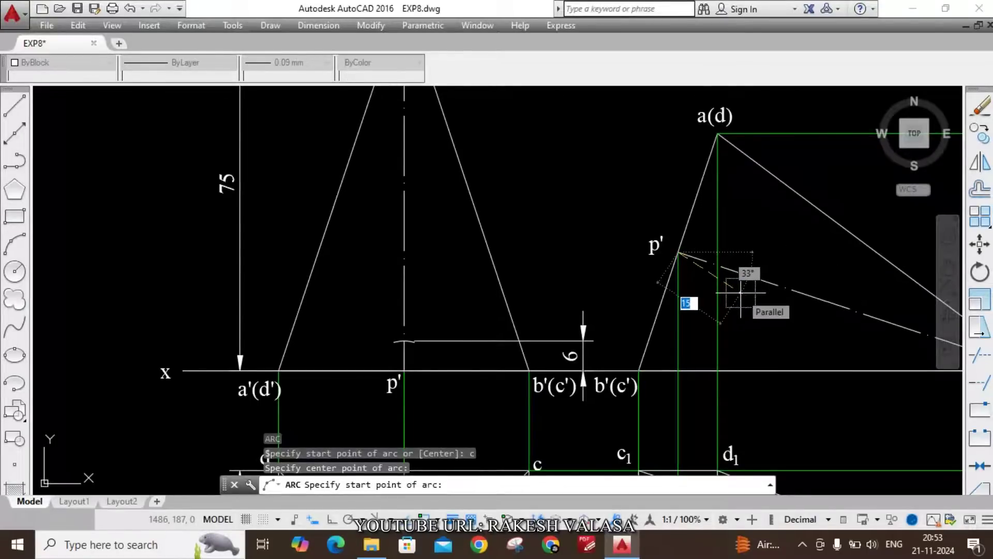
pyautogui.press('Return')
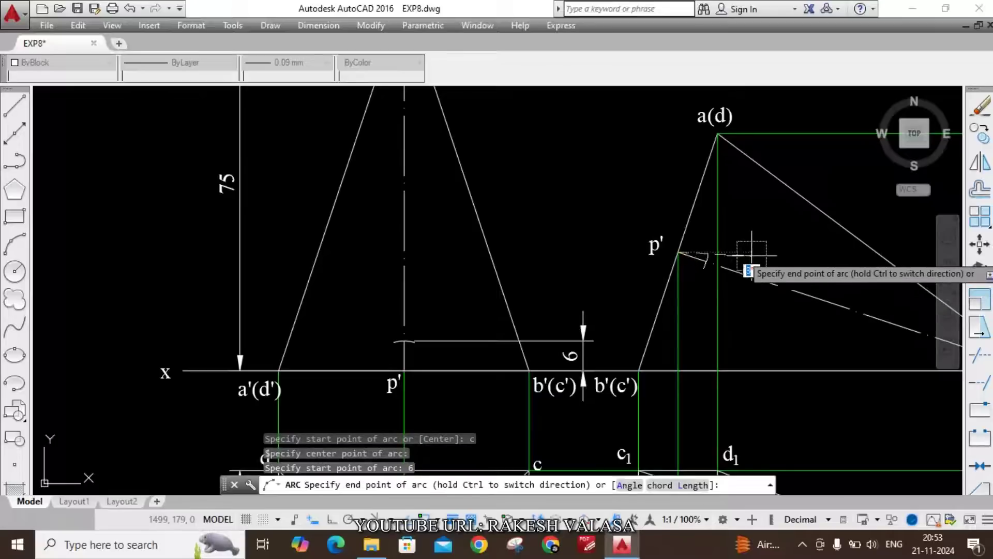
pyautogui.click(708, 242)
pyautogui.press('Escape')
pyautogui.scroll(3, 715, 248)
pyautogui.scroll(-4, 705, 257)
pyautogui.scroll(1, 683, 281)
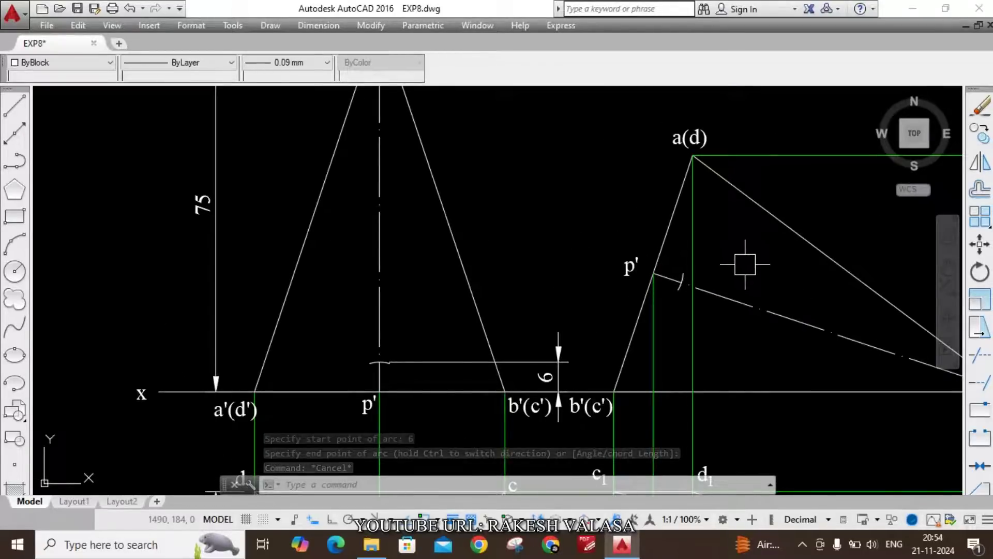
pyautogui.moveTo(745, 263); pyautogui.dragTo(538, 279, button='middle')
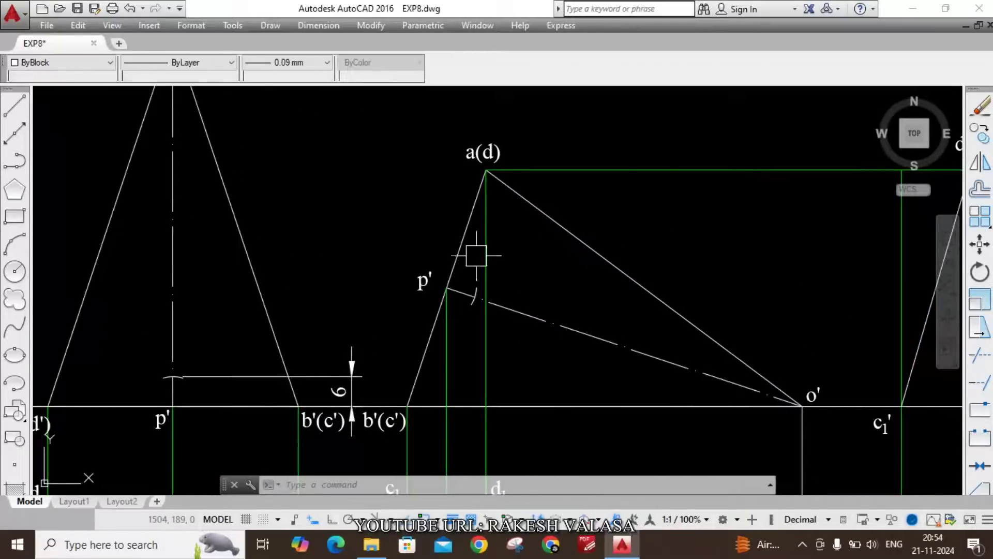
# Switch the colour to Red and start an Ortho horizontal line from the arc/axis intersection.
pyautogui.click(91, 62)
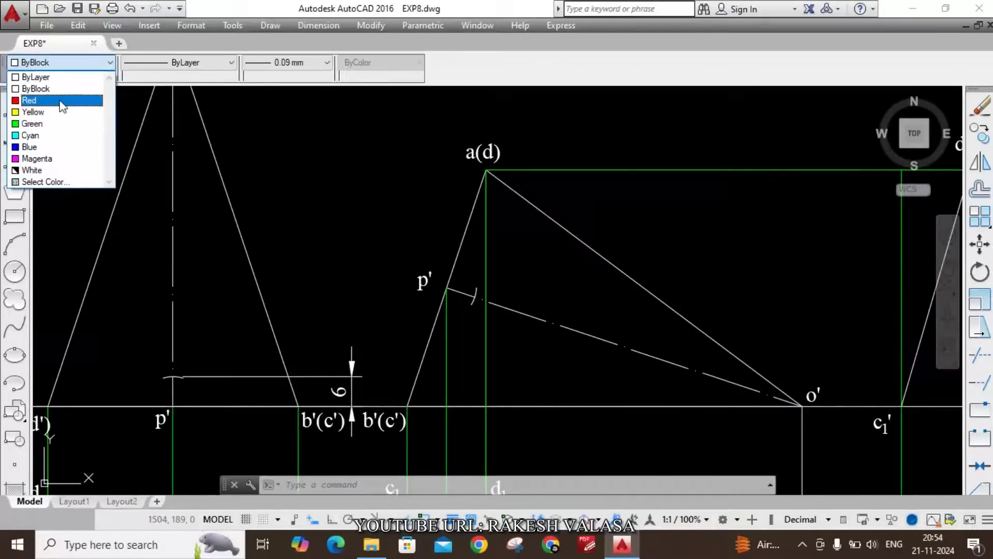
pyautogui.click(60, 100)
pyautogui.scroll(5, 486, 295)
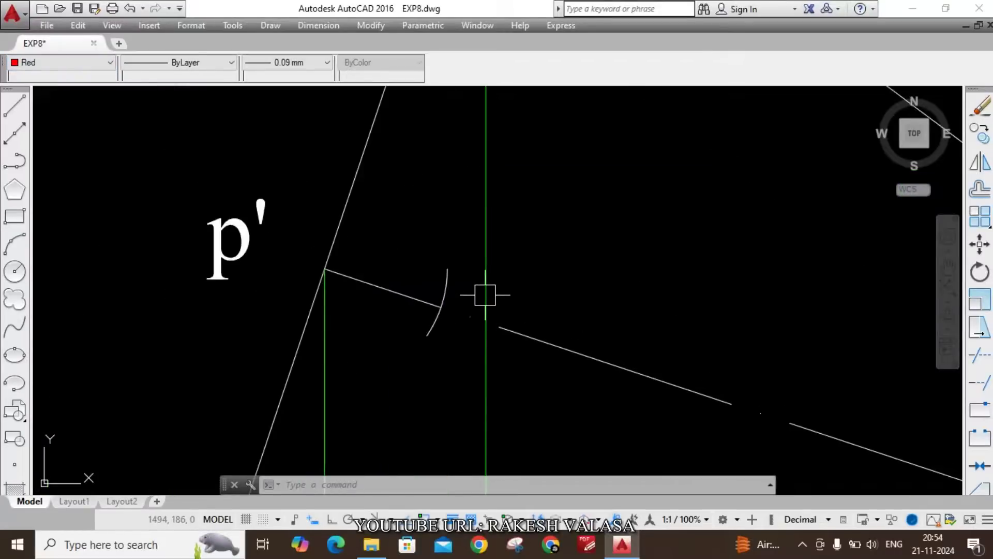
pyautogui.press('l')
pyautogui.press('Return')
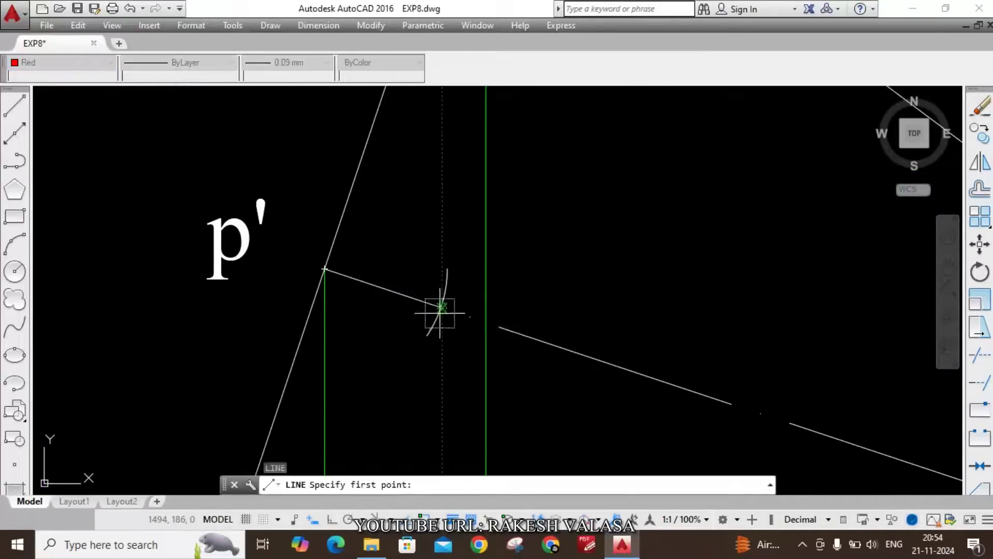
pyautogui.scroll(5, 457, 299)
pyautogui.click(434, 288)
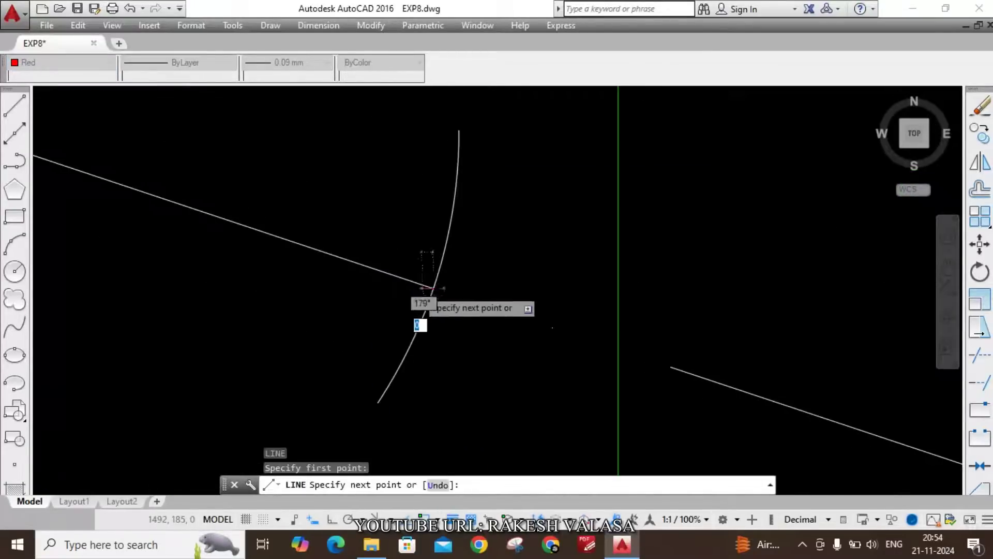
pyautogui.scroll(-5, 454, 299)
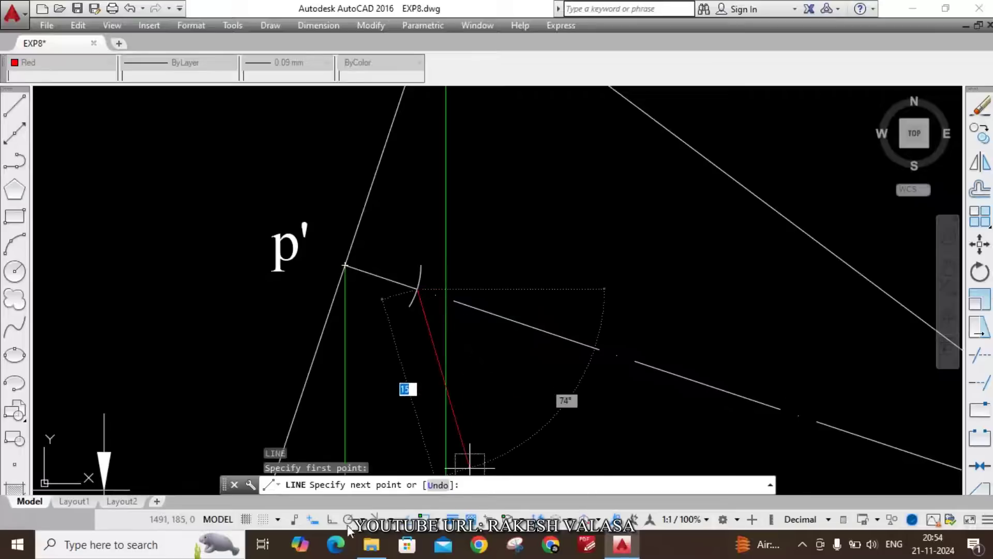
pyautogui.click(332, 520)
pyautogui.scroll(-4, 204, 422)
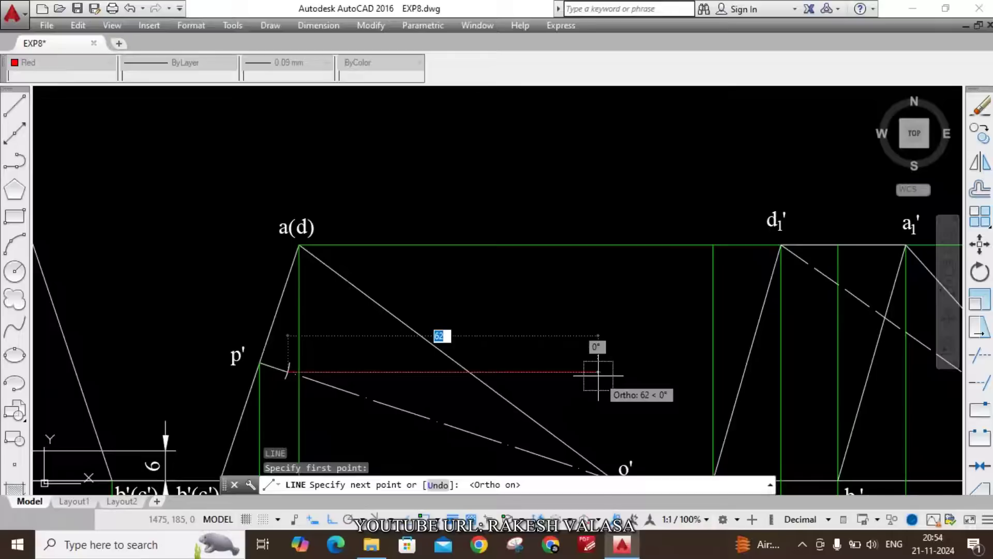
pyautogui.click(622, 371)
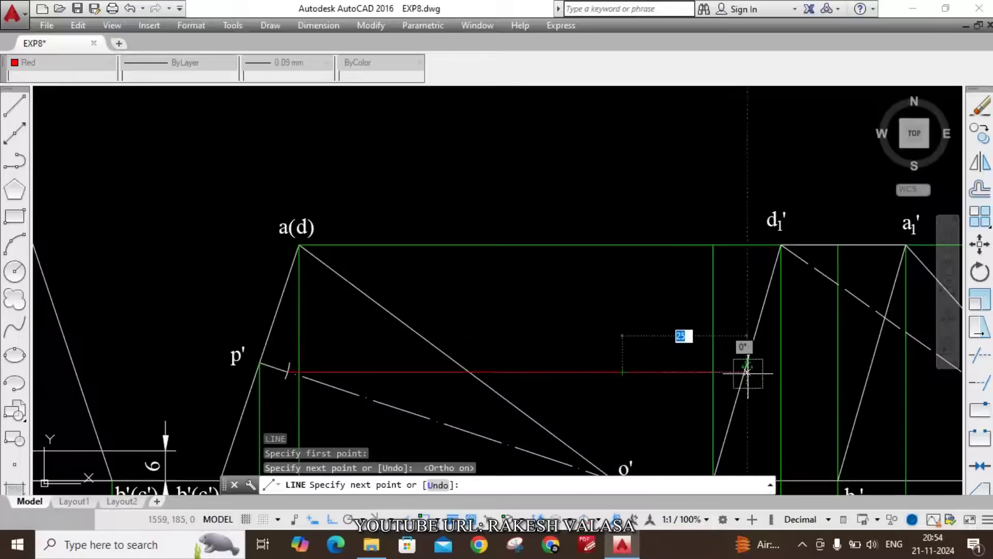
# Extend the red section line across the tilted front views to its end, then select its parts.
pyautogui.scroll(-5, 748, 371)
pyautogui.scroll(3, 754, 371)
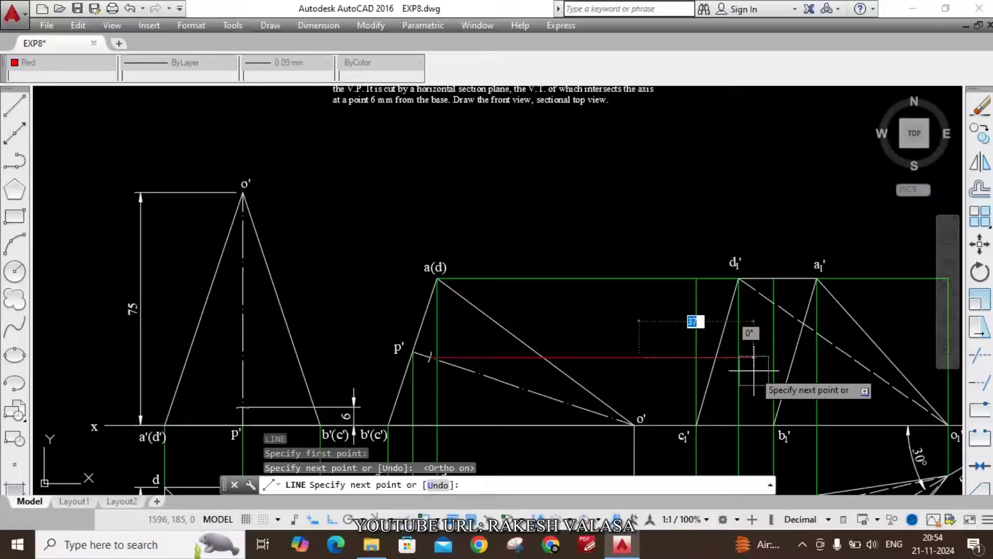
pyautogui.scroll(2, 704, 355)
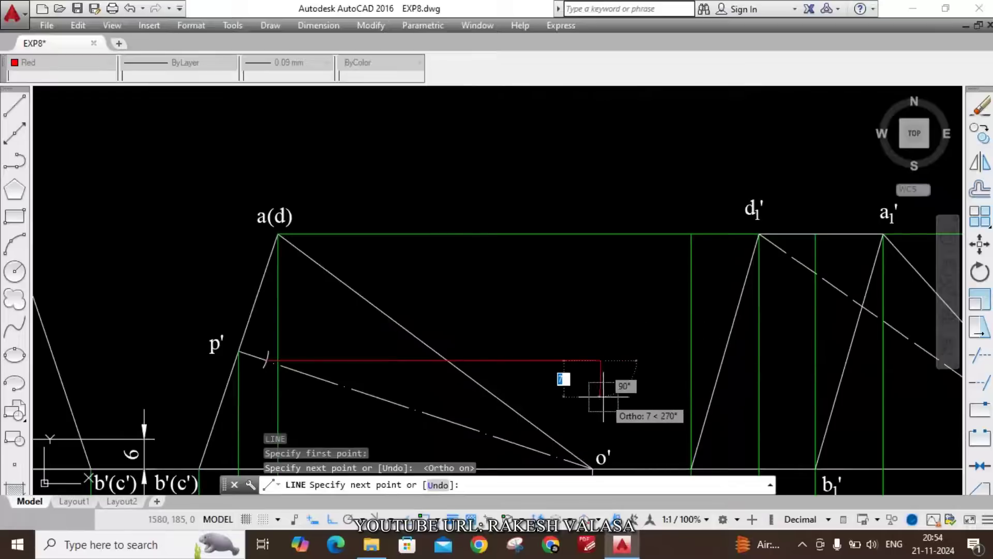
pyautogui.scroll(2, 713, 368)
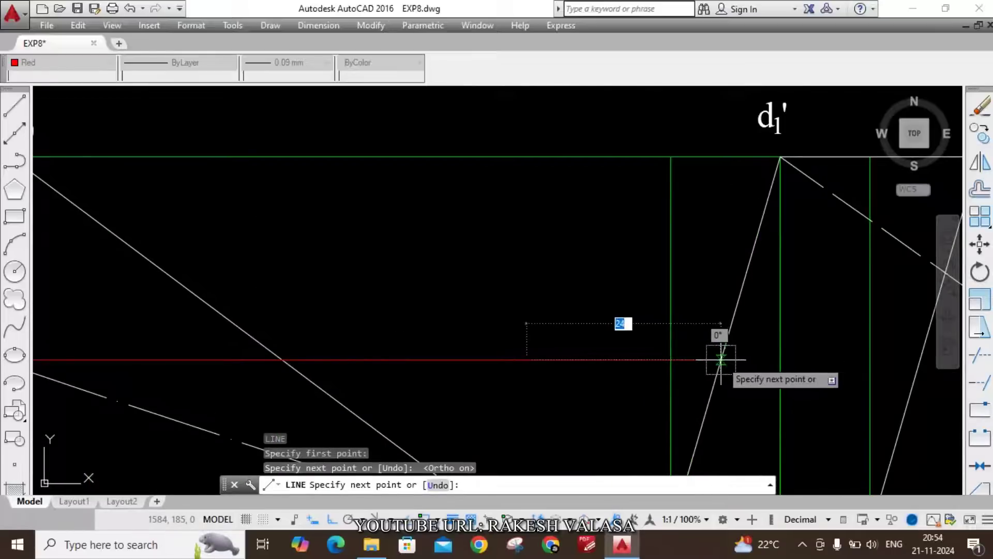
pyautogui.scroll(2, 734, 357)
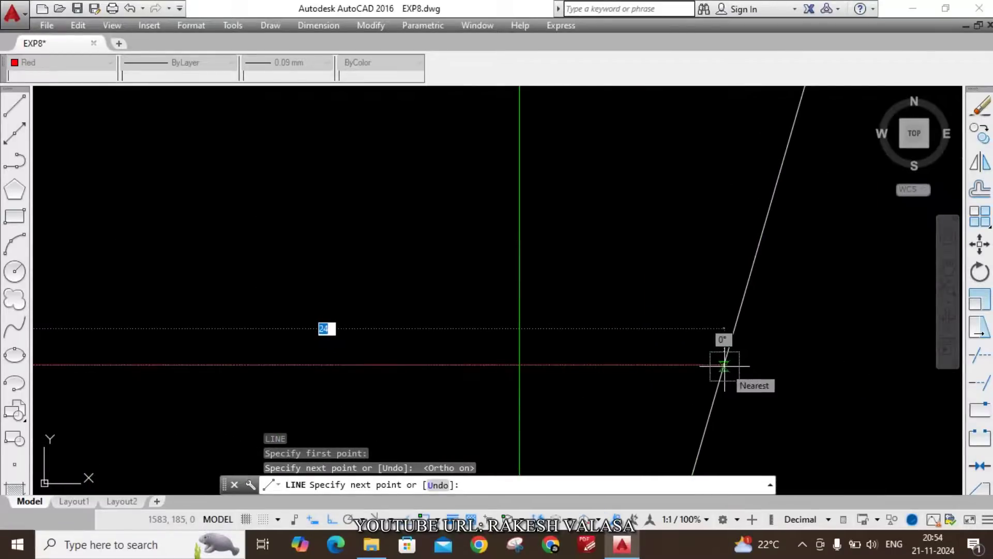
pyautogui.click(724, 365)
pyautogui.scroll(-5, 705, 350)
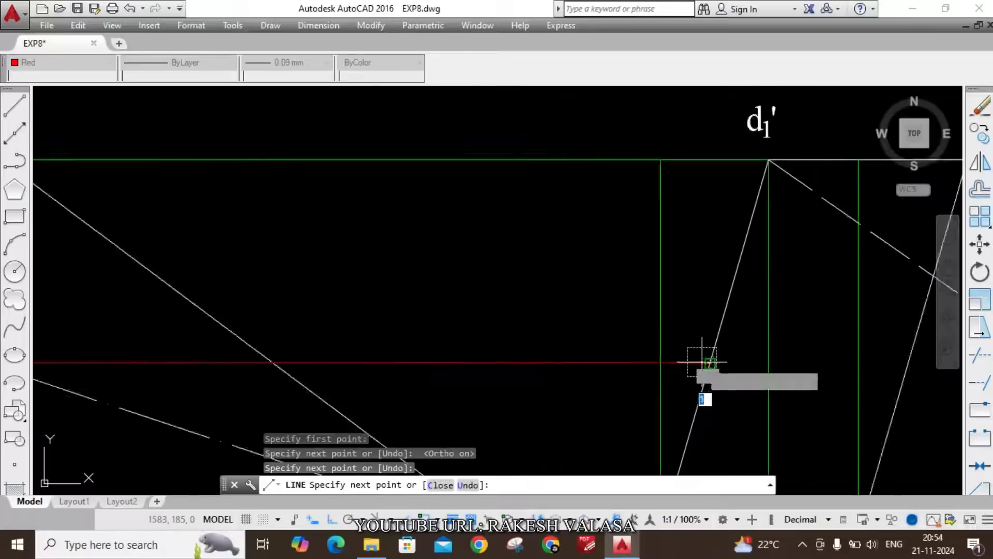
pyautogui.scroll(6, 810, 370)
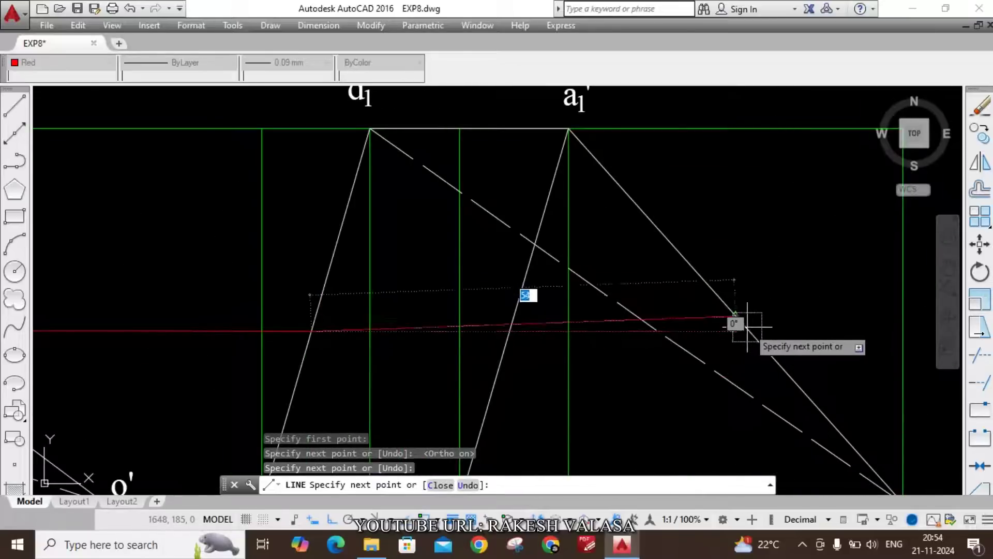
pyautogui.scroll(2, 748, 332)
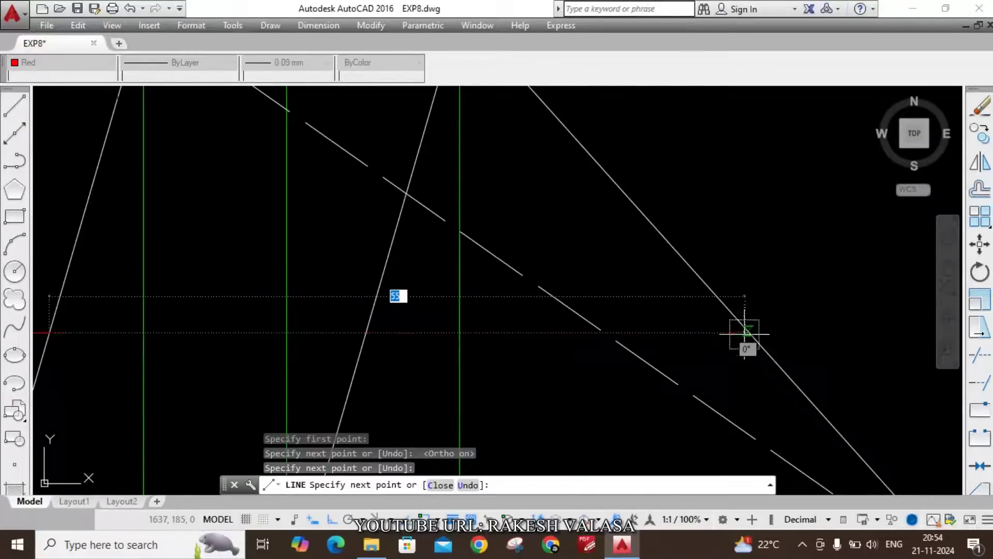
pyautogui.click(747, 333)
pyautogui.scroll(-2, 748, 330)
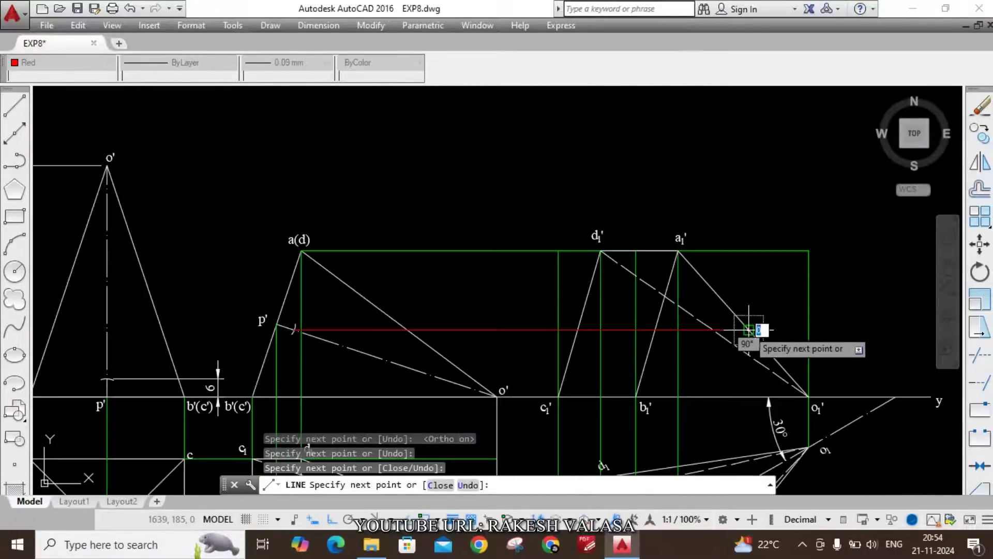
pyautogui.click(841, 330)
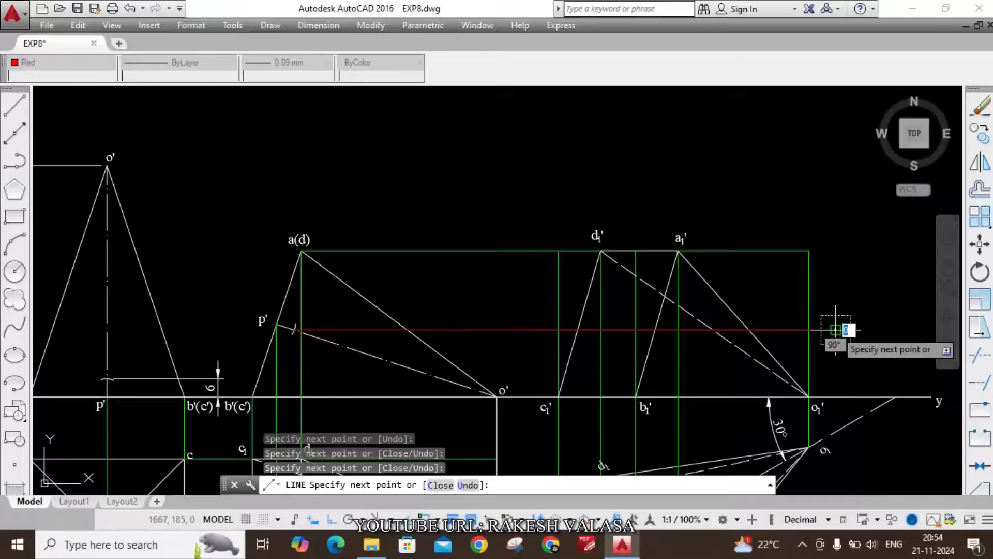
pyautogui.press('Escape')
pyautogui.scroll(4, 774, 334)
pyautogui.click(813, 316)
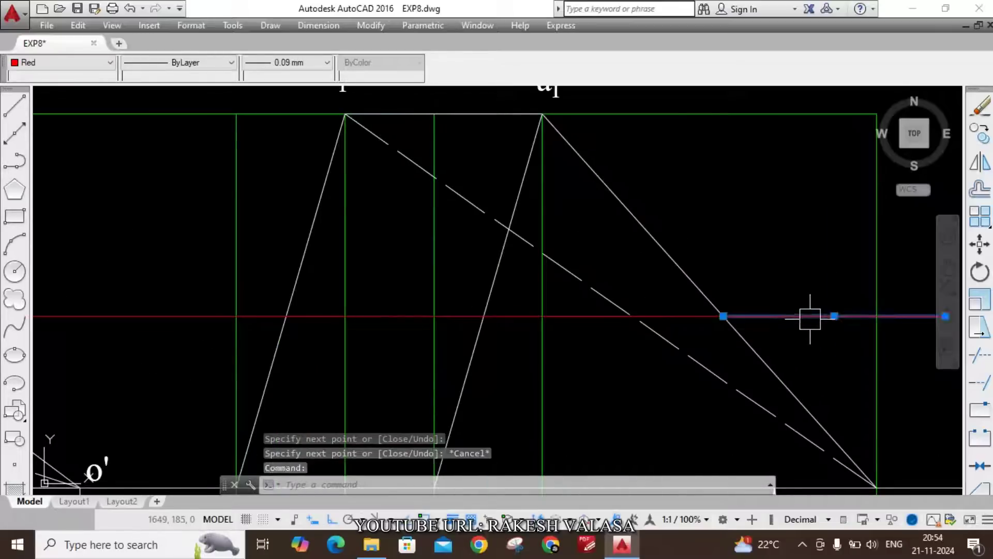
pyautogui.click(189, 317)
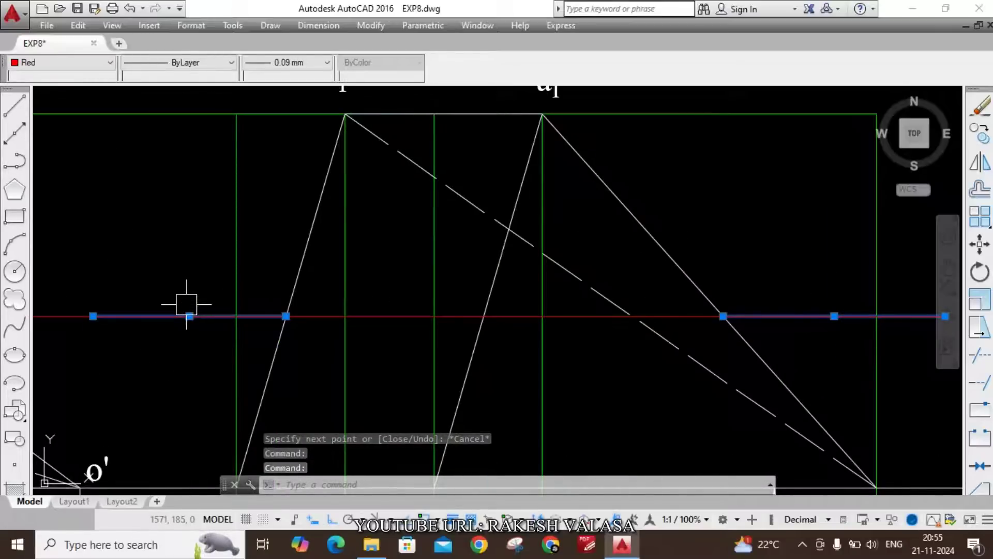
# Give the selected section line a 0.30 mm lineweight.
pyautogui.click(320, 65)
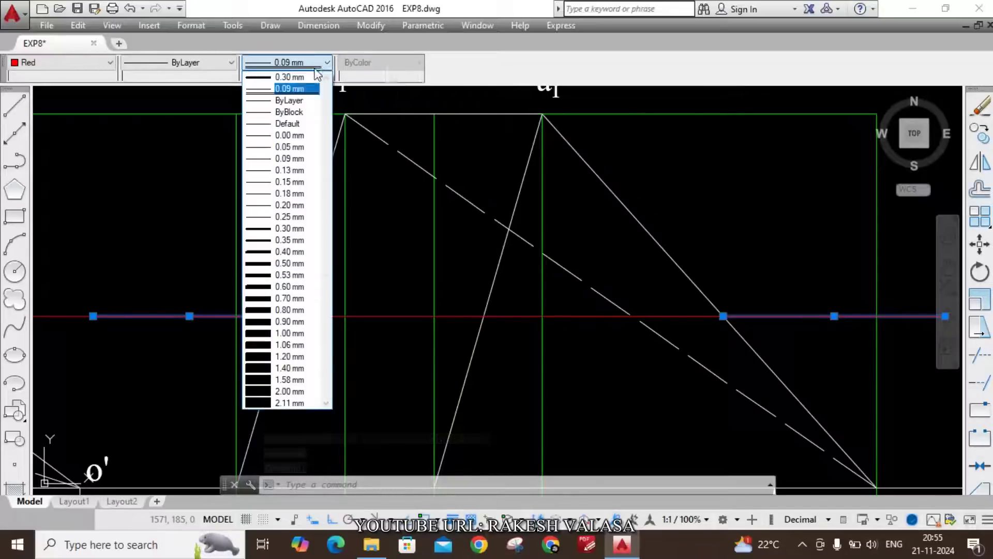
pyautogui.click(278, 232)
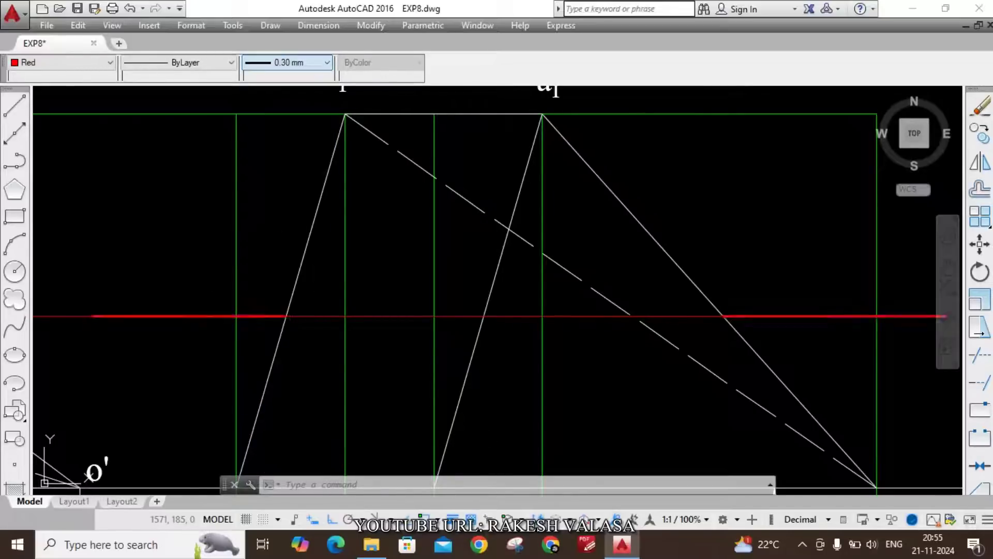
pyautogui.press('Escape')
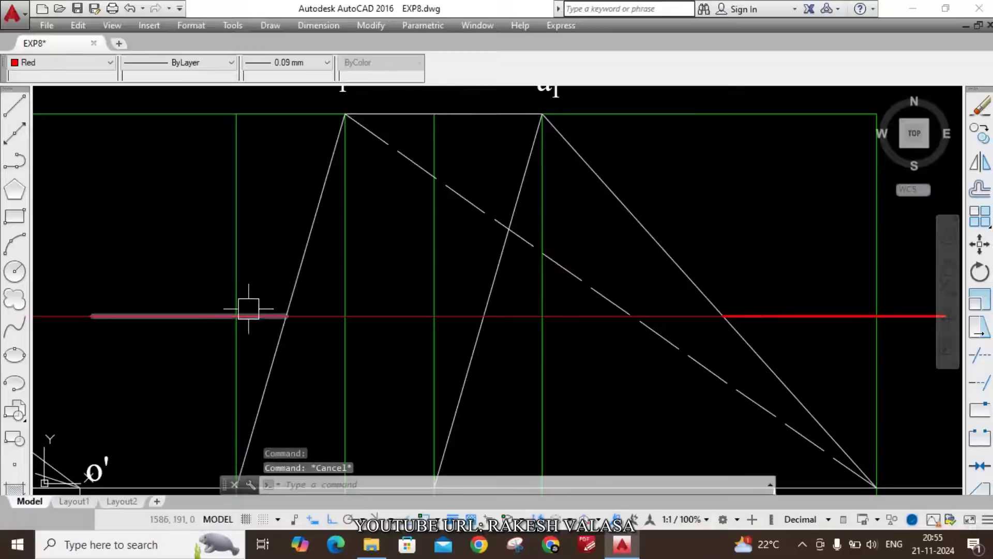
# Apply the ACAD_ISO04W100 dash-dot linetype to all three parts of the red section line.
pyautogui.click(207, 317)
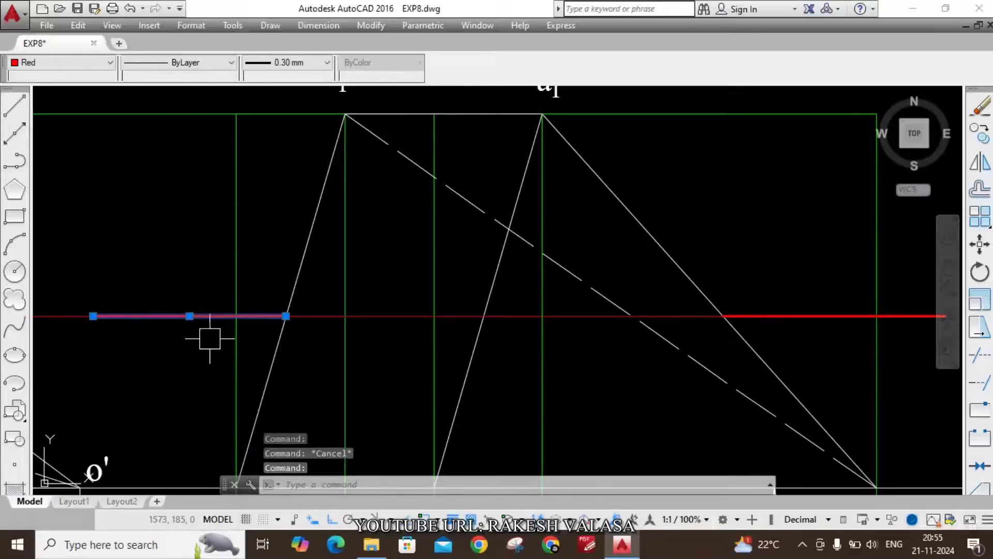
pyautogui.click(823, 317)
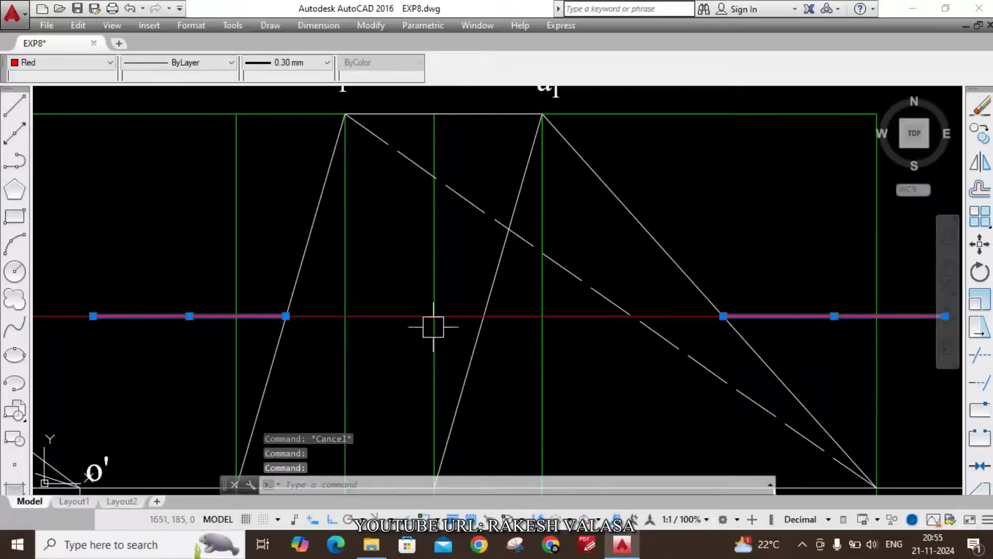
pyautogui.click(389, 317)
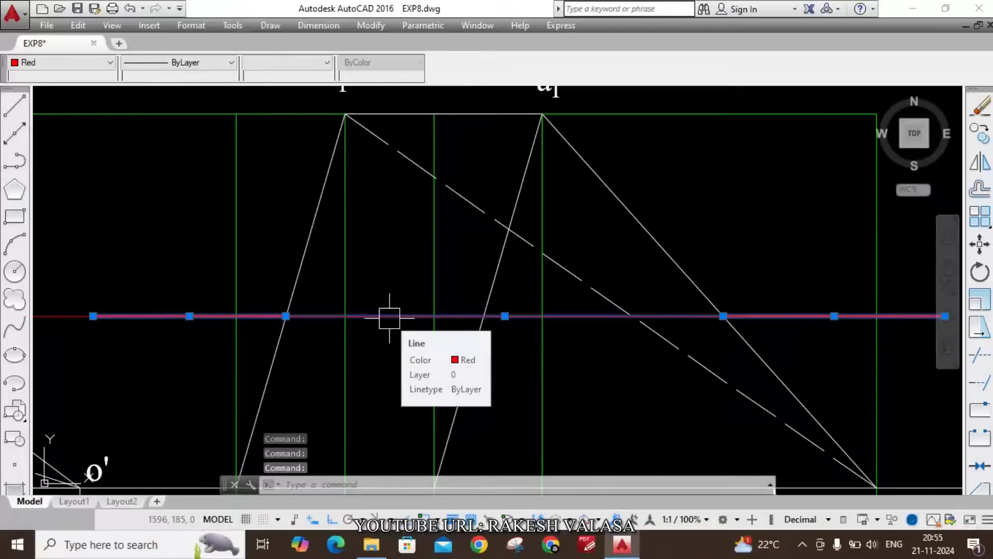
pyautogui.click(226, 72)
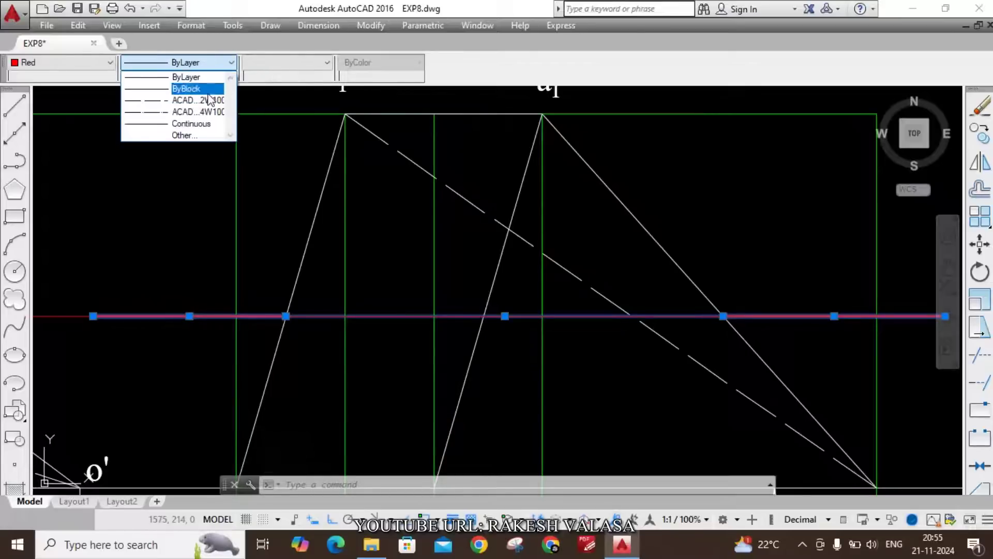
pyautogui.click(180, 112)
pyautogui.press('Escape')
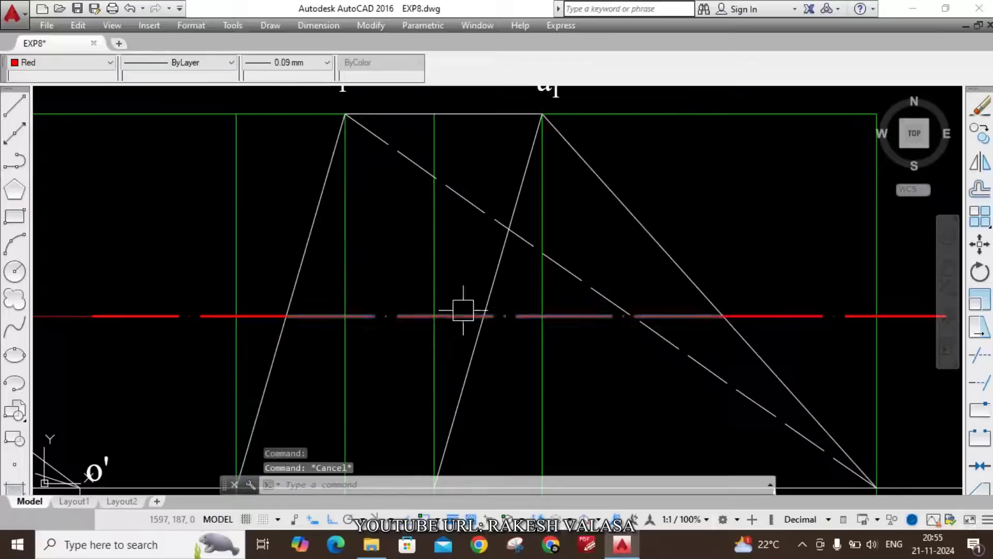
pyautogui.scroll(-4, 541, 284)
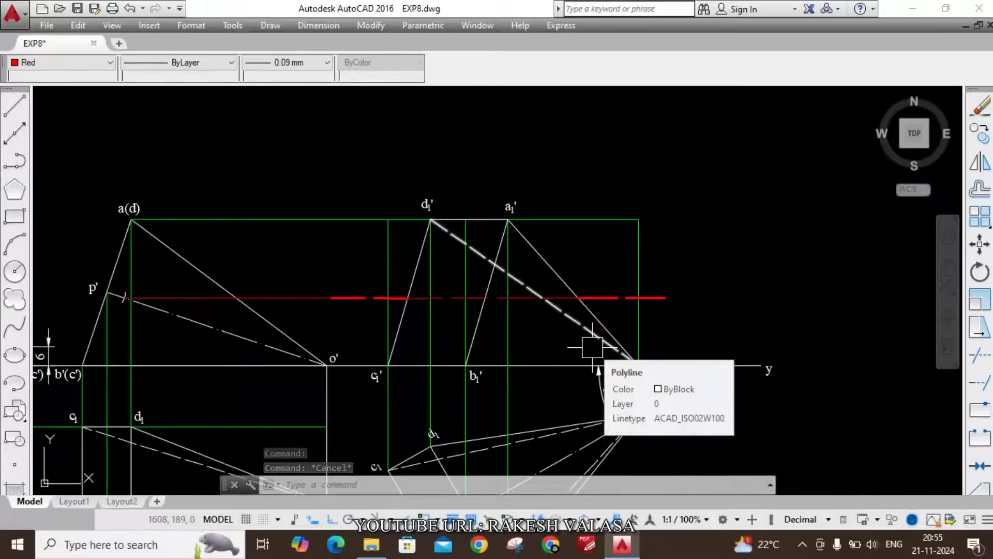
pyautogui.scroll(4, 264, 304)
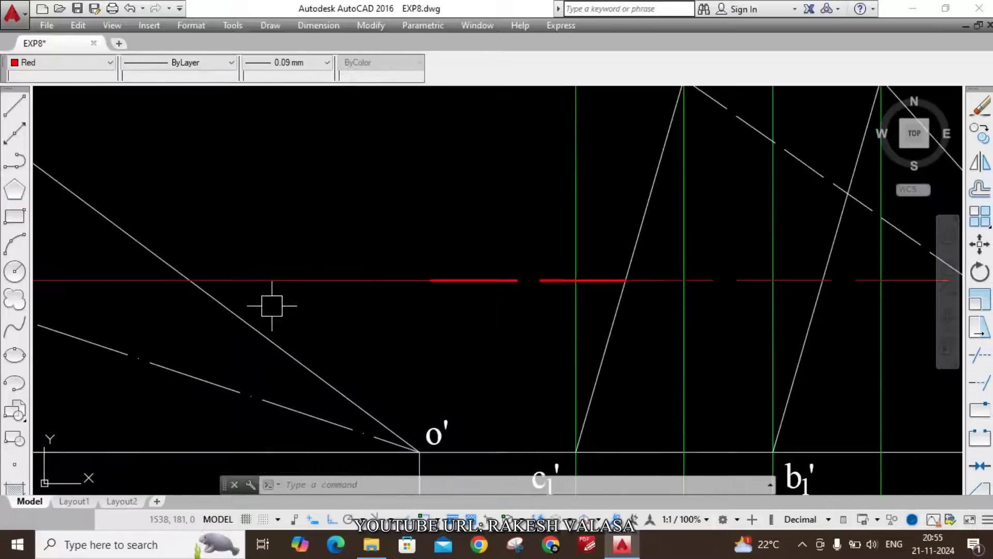
# Set the colour to ByBlock and add an MText label V at the red line's left end.
pyautogui.press('Return')
pyautogui.press('Escape')
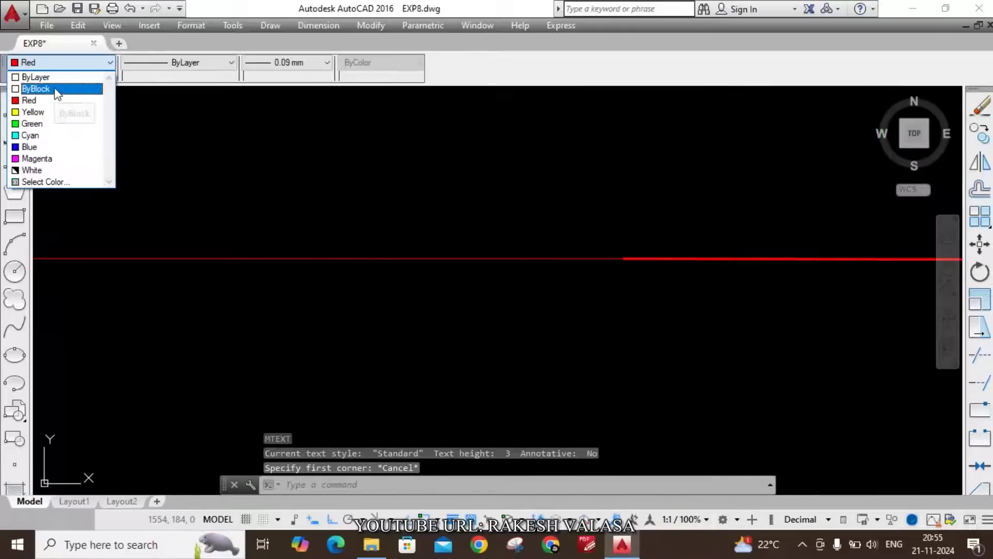
pyautogui.click(57, 91)
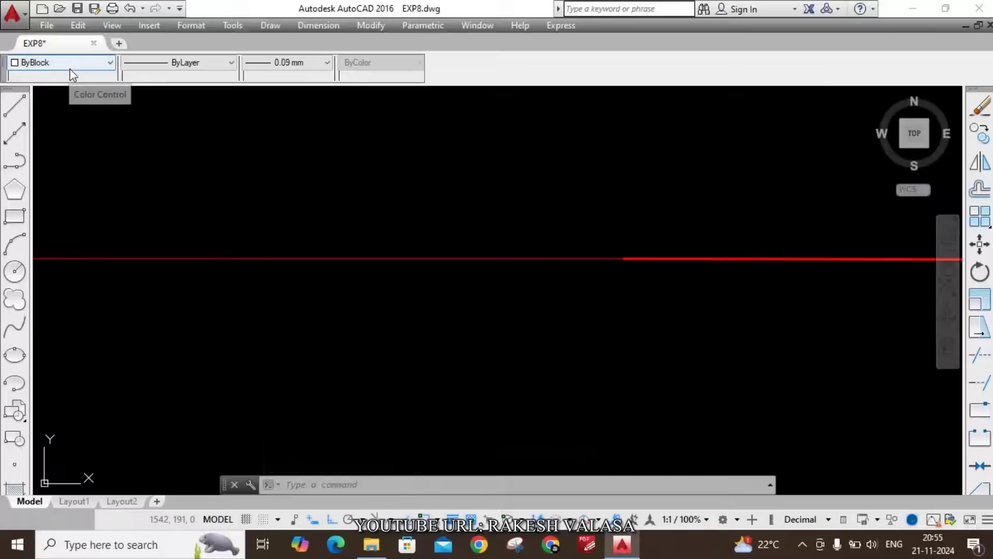
pyautogui.scroll(-2, 130, 113)
pyautogui.press('Escape')
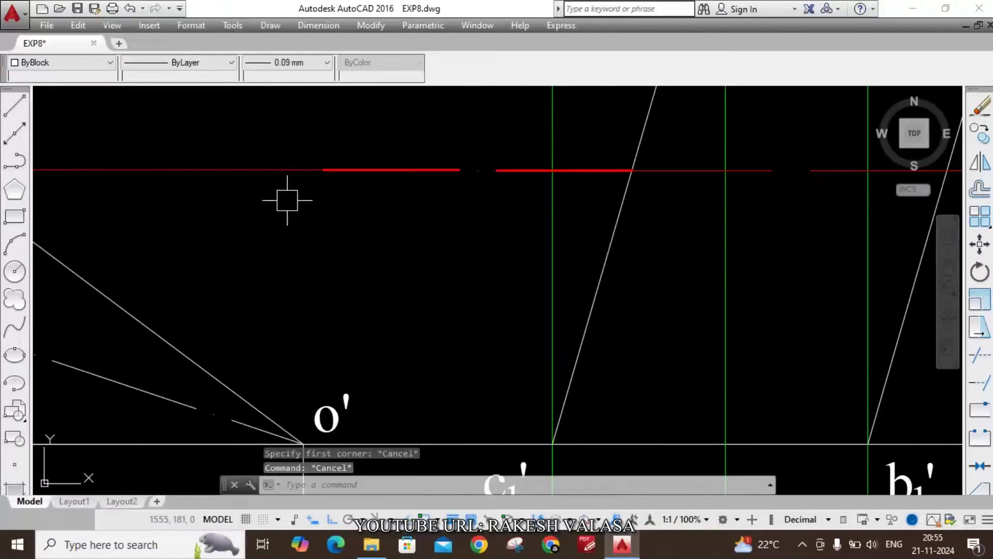
pyautogui.write('t')
pyautogui.press('Return')
pyautogui.scroll(2, 284, 195)
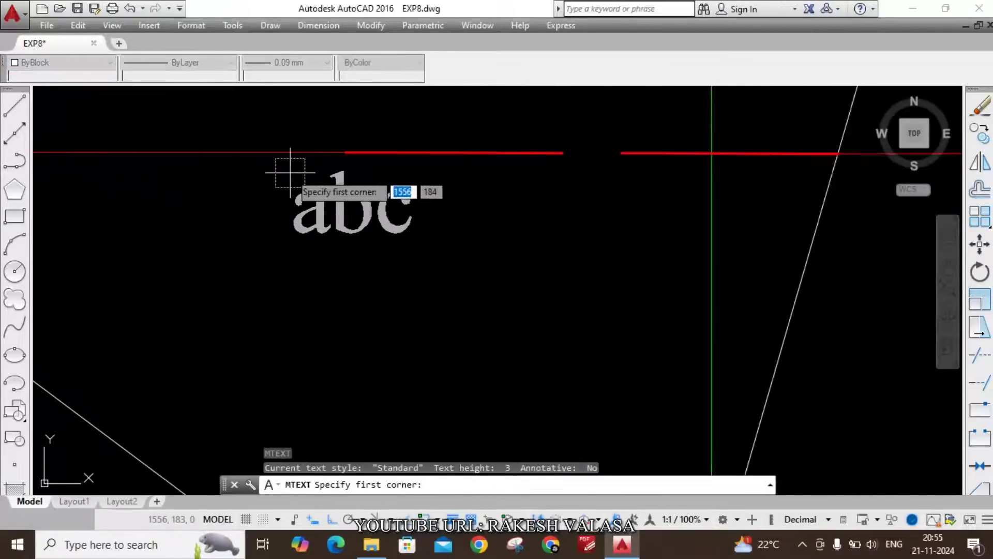
pyautogui.click(291, 173)
pyautogui.click(340, 233)
pyautogui.write('V')
pyautogui.click(370, 243)
# Add an MText label T at the right end of the red cutting plane line.
pyautogui.scroll(-3, 437, 269)
pyautogui.press('Return')
pyautogui.scroll(3, 849, 228)
pyautogui.click(701, 204)
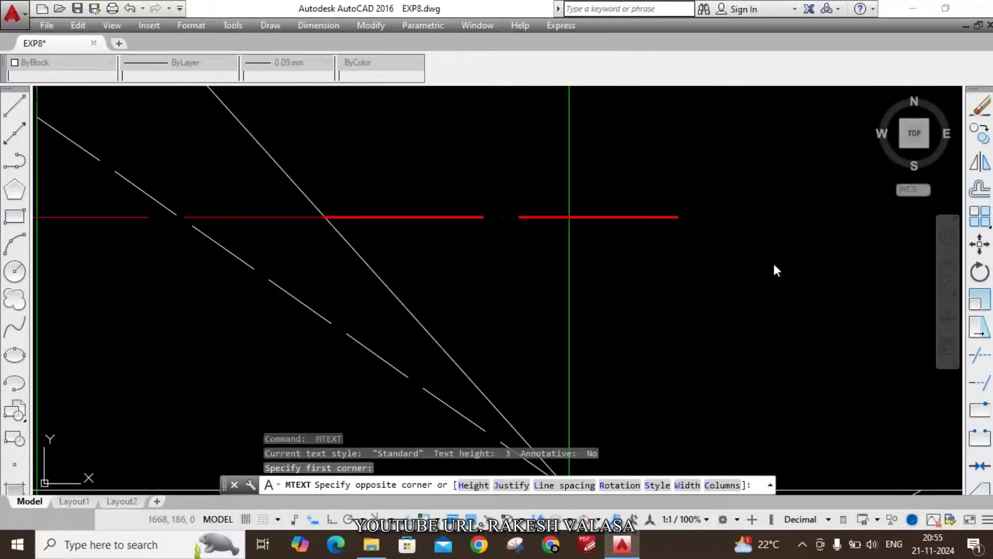
pyautogui.click(774, 265)
pyautogui.write('T')
pyautogui.click(691, 299)
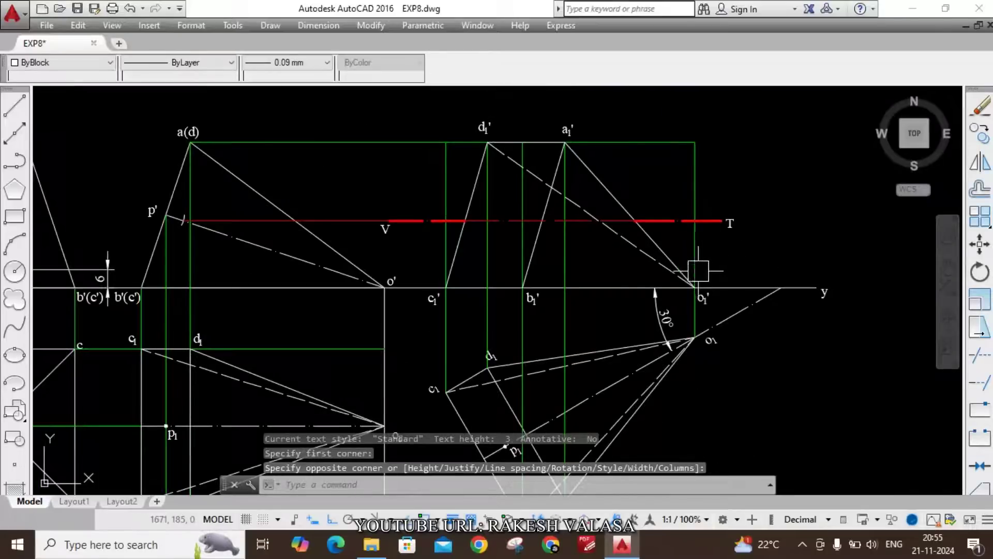
# Label the cut point on edge c1'–d1' as p1', with the 1 formatted as subscript.
pyautogui.scroll(2, 535, 217)
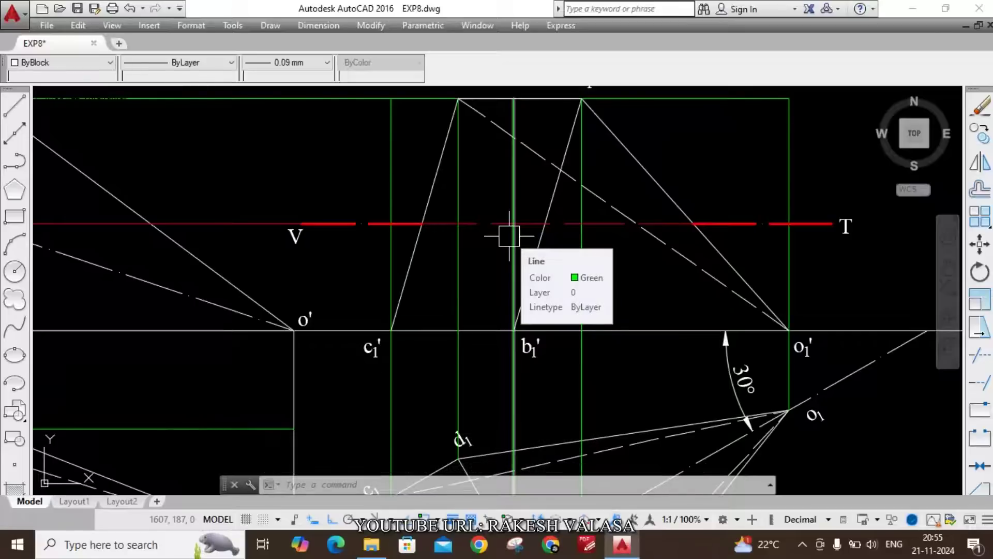
pyautogui.scroll(-2, 574, 249)
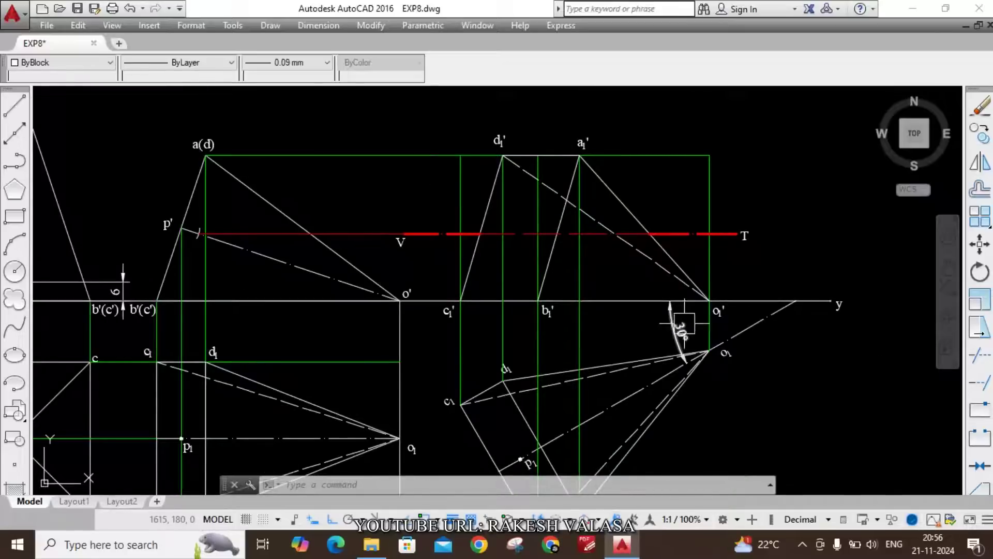
pyautogui.scroll(2, 511, 233)
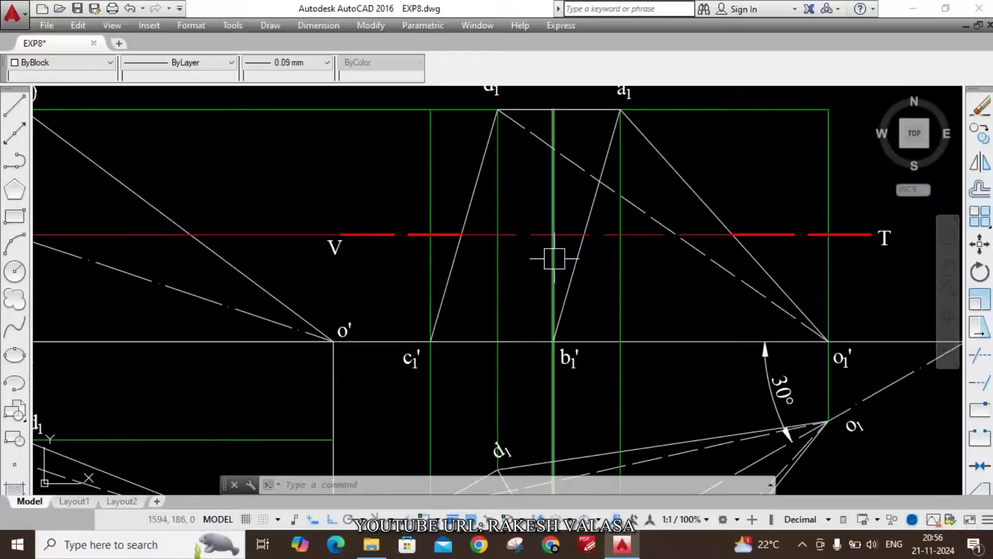
pyautogui.scroll(-3, 499, 155)
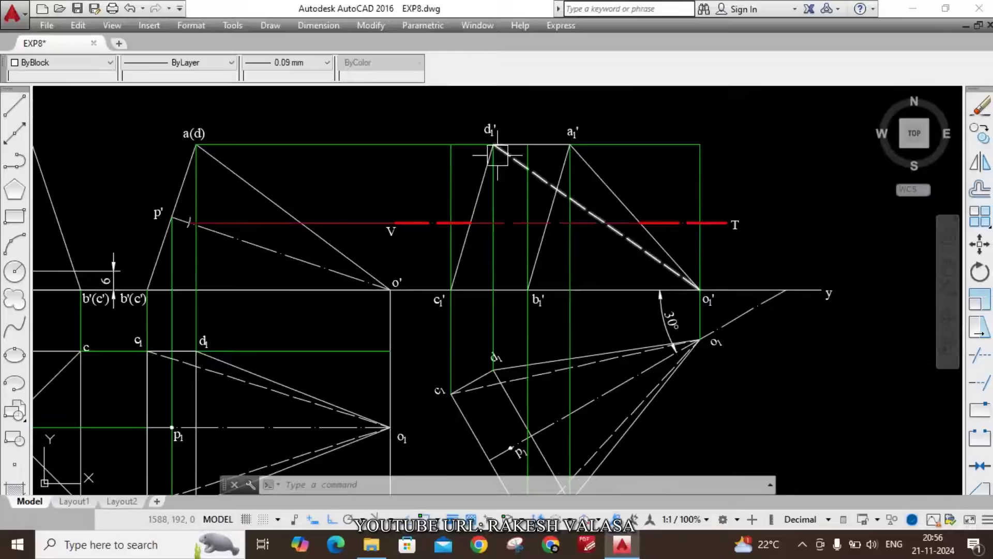
pyautogui.scroll(3, 484, 168)
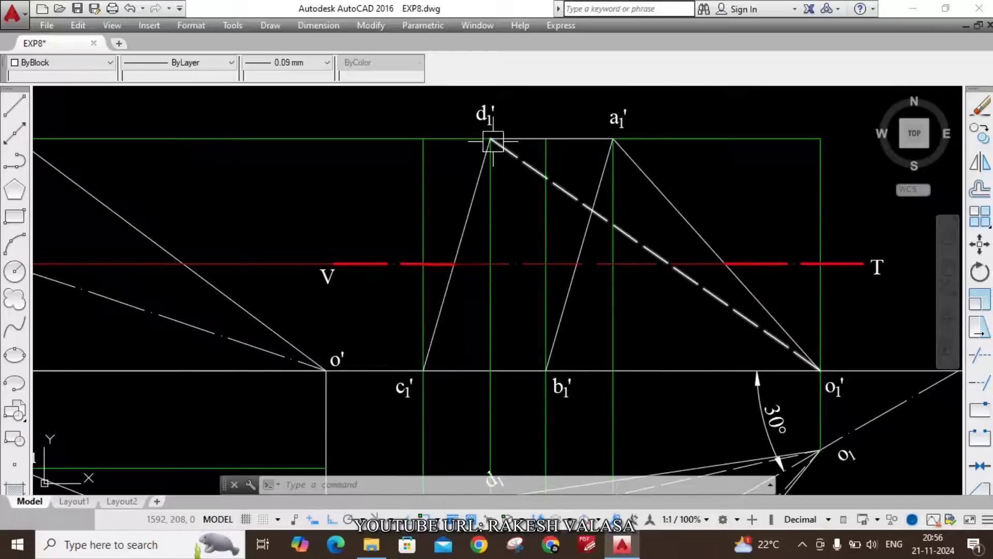
pyautogui.scroll(1, 446, 280)
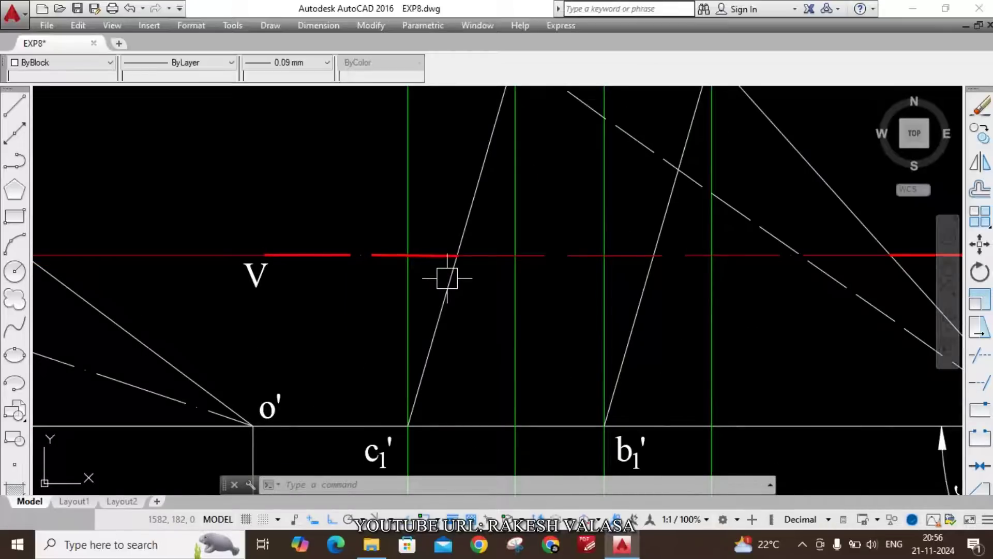
pyautogui.press('t')
pyautogui.press('Return')
pyautogui.scroll(1, 454, 277)
pyautogui.scroll(-2, 460, 282)
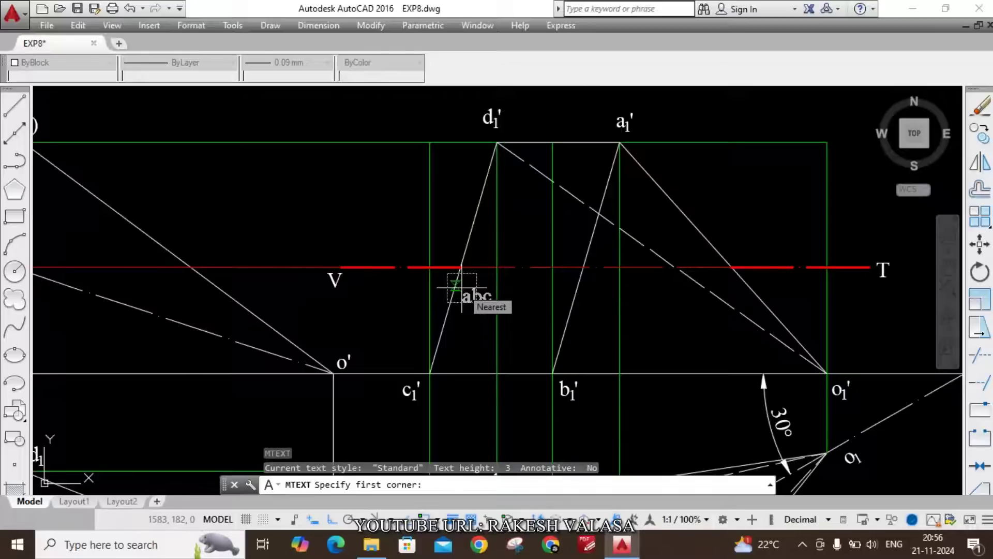
pyautogui.scroll(4, 473, 279)
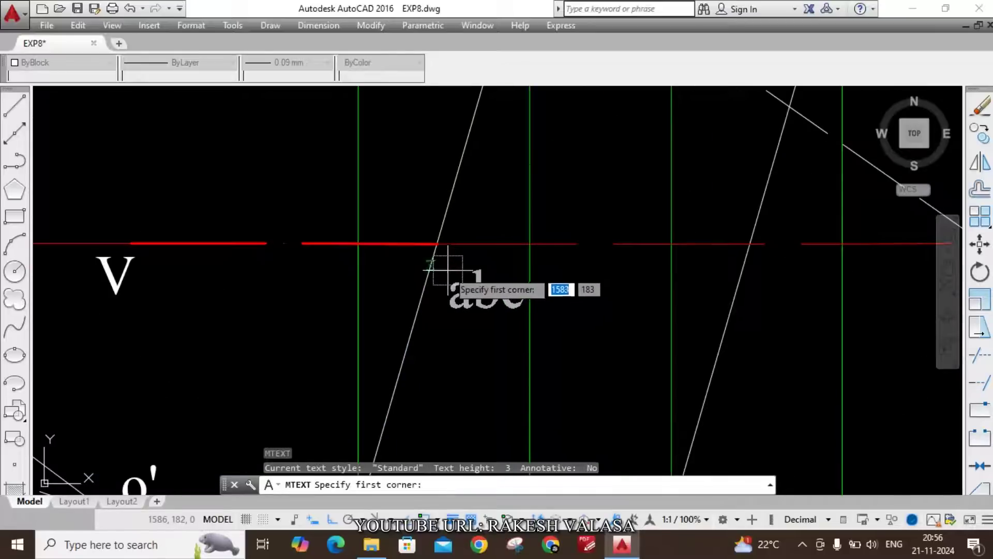
pyautogui.scroll(2, 448, 269)
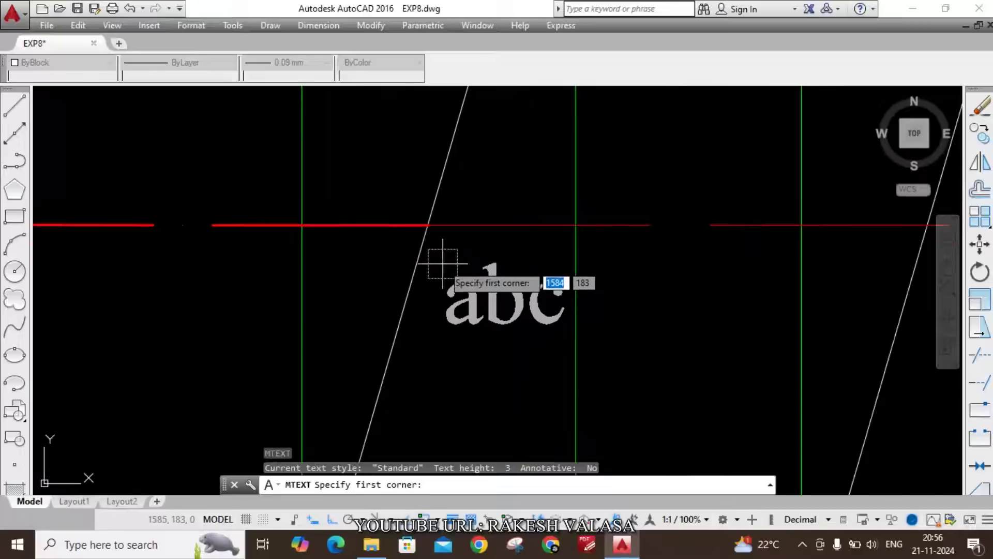
pyautogui.click(442, 261)
pyautogui.click(536, 364)
pyautogui.write('p')
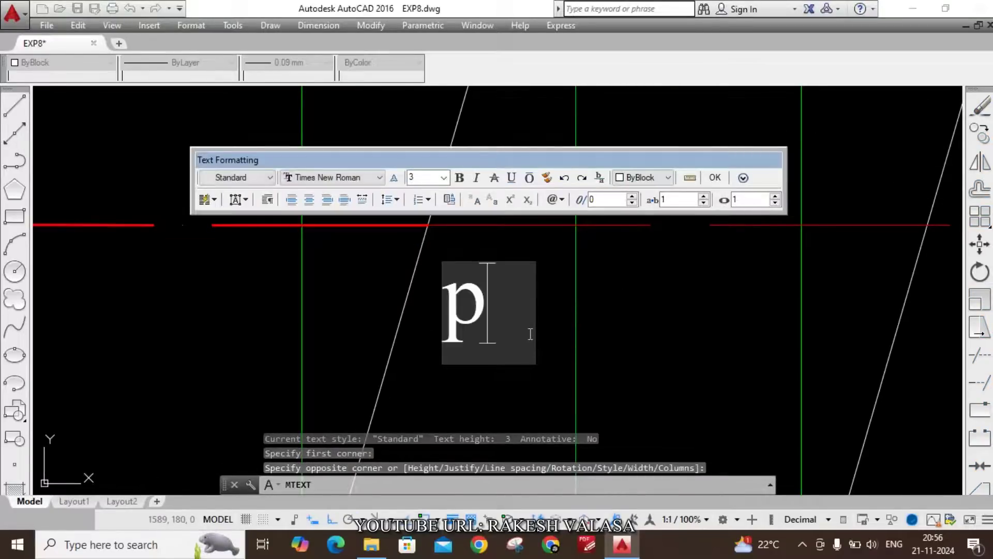
pyautogui.write("1'")
pyautogui.moveTo(531, 334); pyautogui.dragTo(489, 331)
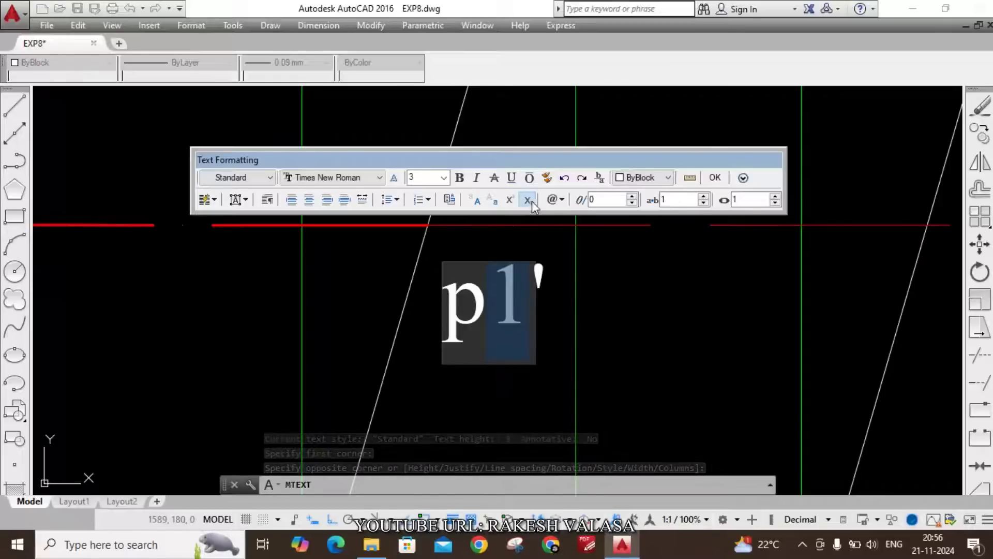
pyautogui.click(528, 199)
pyautogui.scroll(-4, 487, 228)
pyautogui.click(514, 256)
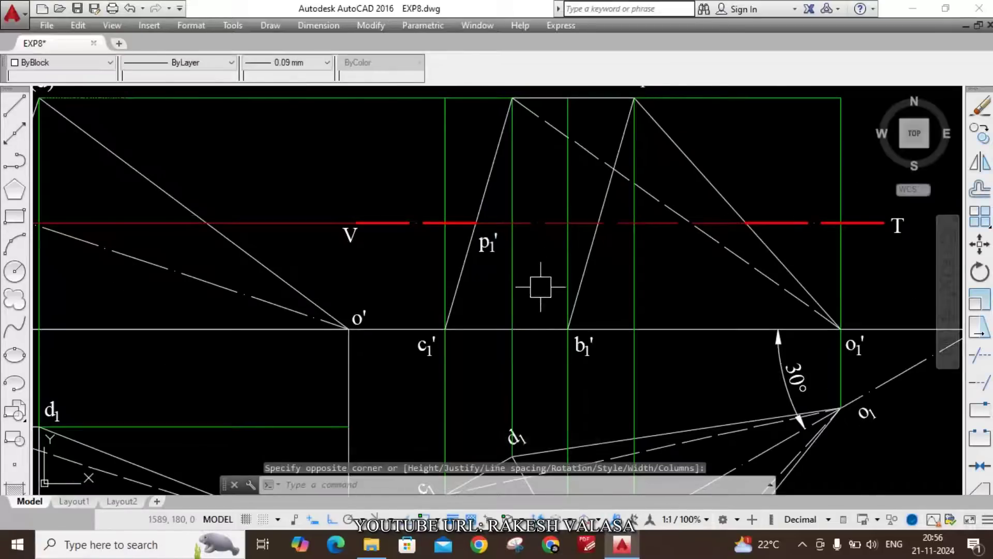
pyautogui.scroll(-2, 586, 293)
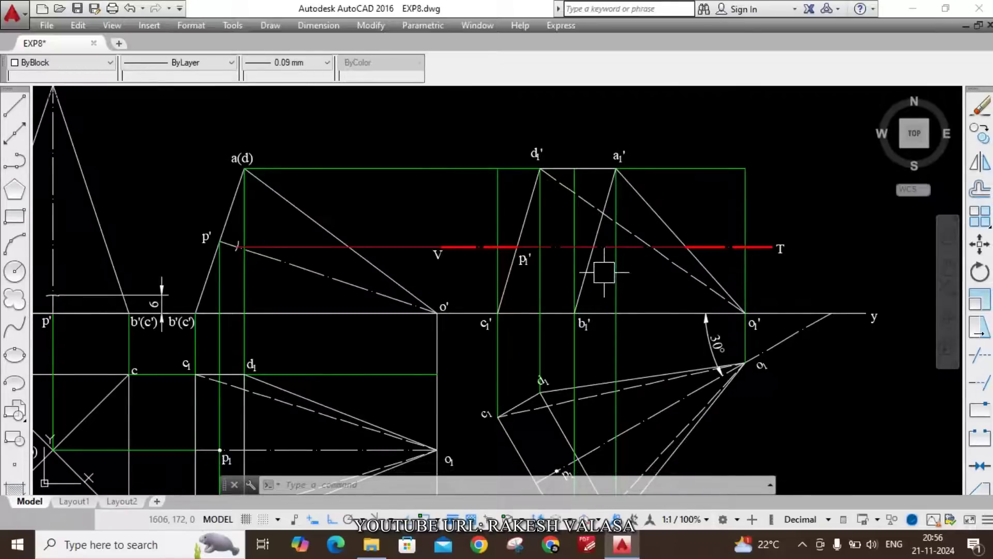
# Copy the p1' label to the three other cut points in the front view.
pyautogui.write('co')
pyautogui.press('Return')
pyautogui.scroll(2, 546, 273)
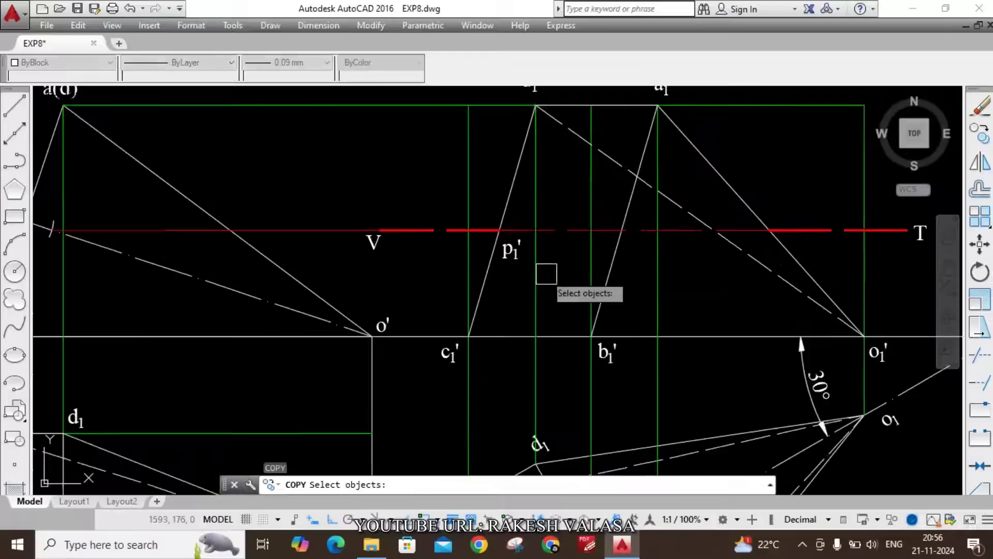
pyautogui.scroll(2, 512, 259)
pyautogui.click(510, 220)
pyautogui.press('Return')
pyautogui.click(512, 241)
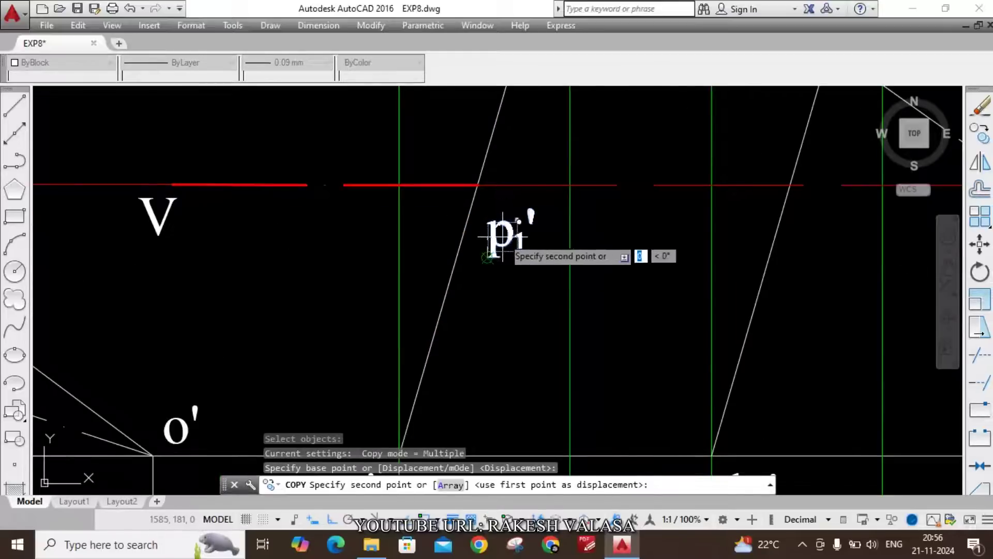
pyautogui.scroll(-3, 549, 239)
pyautogui.scroll(3, 627, 243)
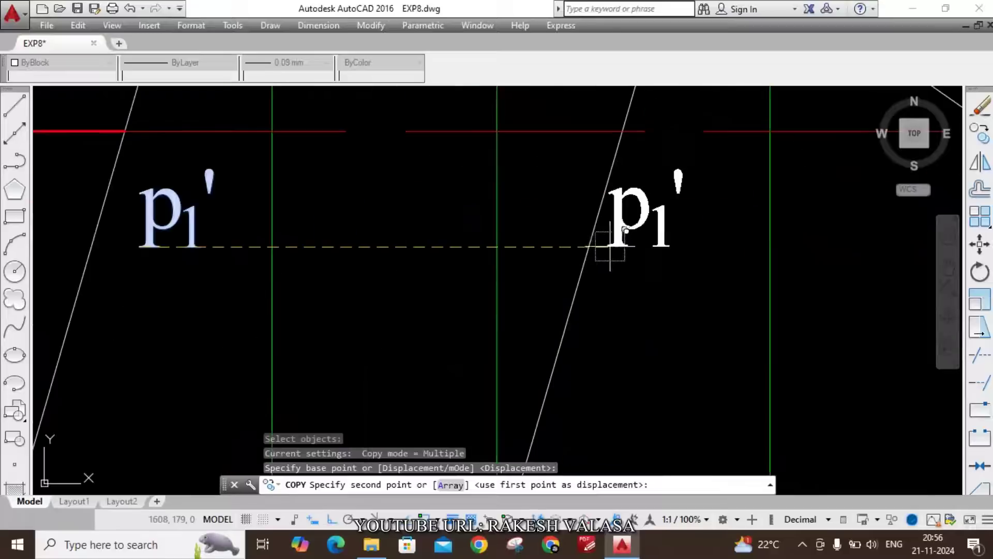
pyautogui.click(628, 215)
pyautogui.scroll(-3, 630, 216)
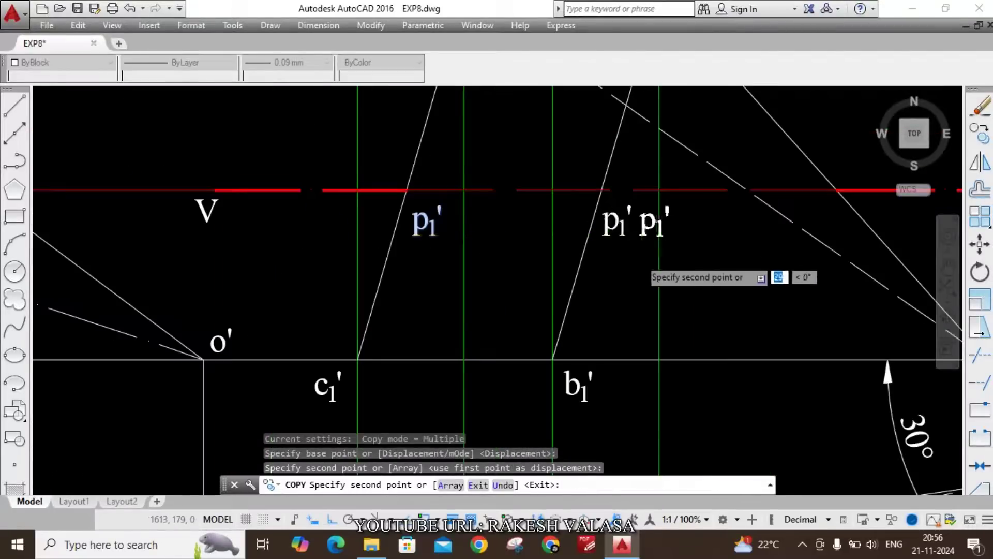
pyautogui.scroll(-3, 673, 269)
pyautogui.scroll(3, 714, 256)
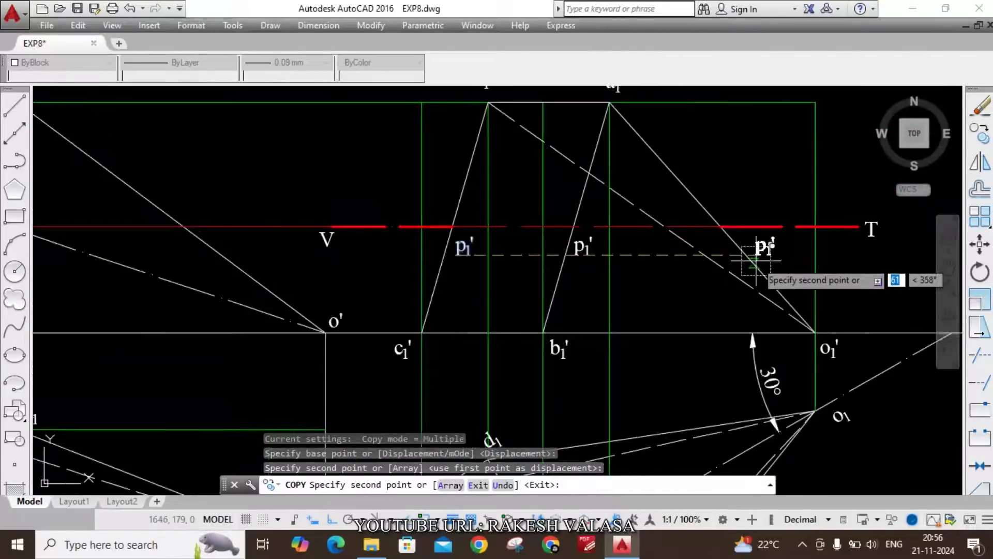
pyautogui.scroll(-3, 786, 259)
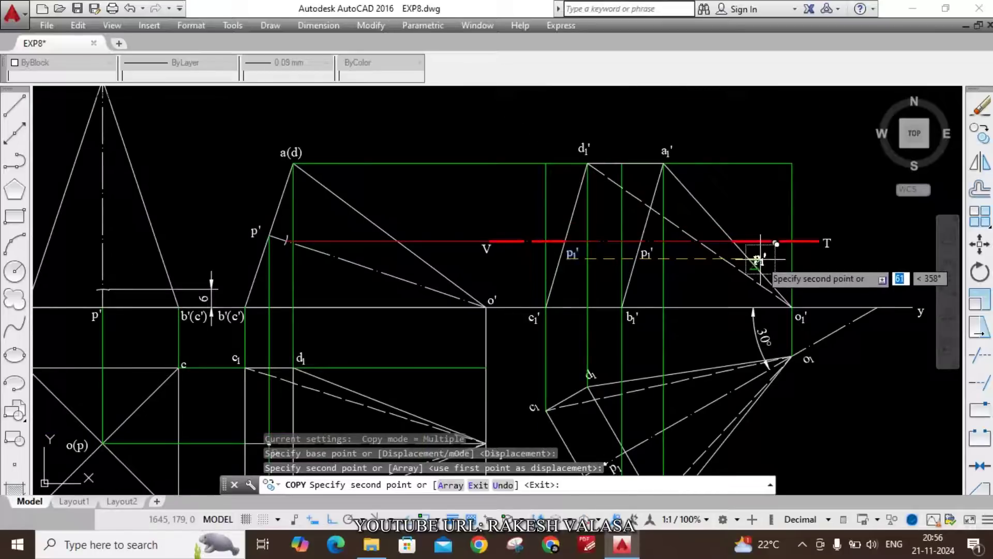
pyautogui.scroll(3, 760, 258)
pyautogui.scroll(-1, 755, 257)
pyautogui.scroll(4, 724, 228)
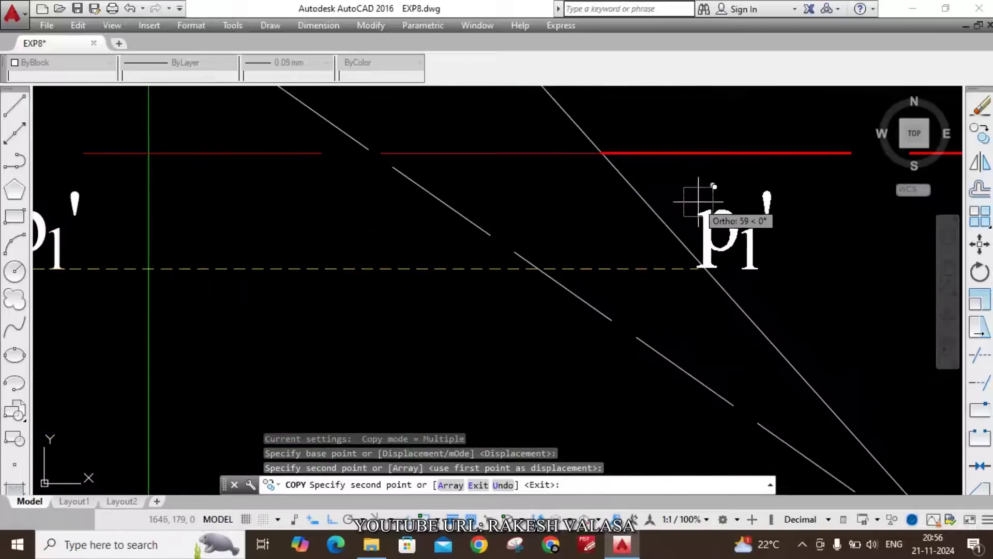
pyautogui.click(332, 520)
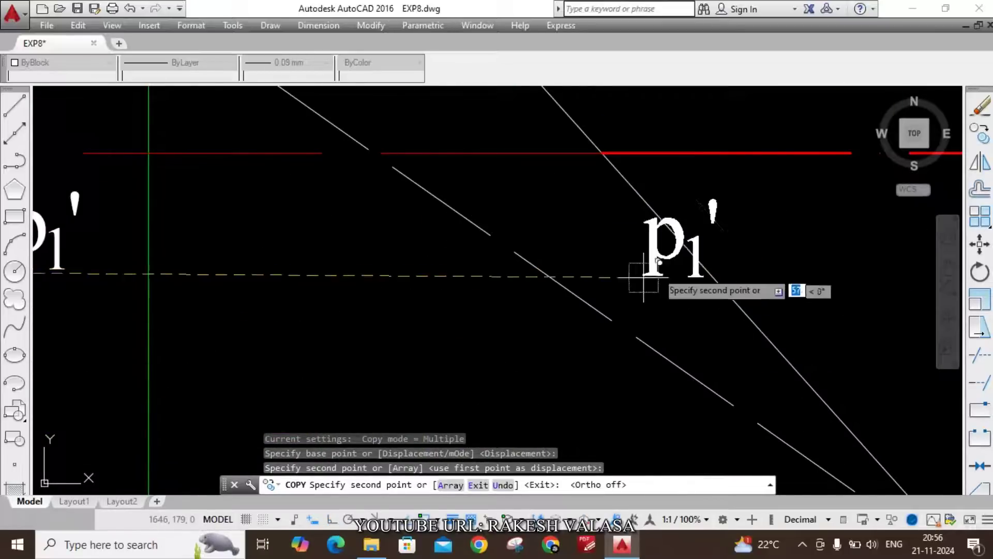
pyautogui.scroll(-2, 641, 258)
pyautogui.scroll(2, 667, 228)
pyautogui.click(573, 279)
pyautogui.scroll(-3, 533, 261)
pyautogui.scroll(2, 544, 270)
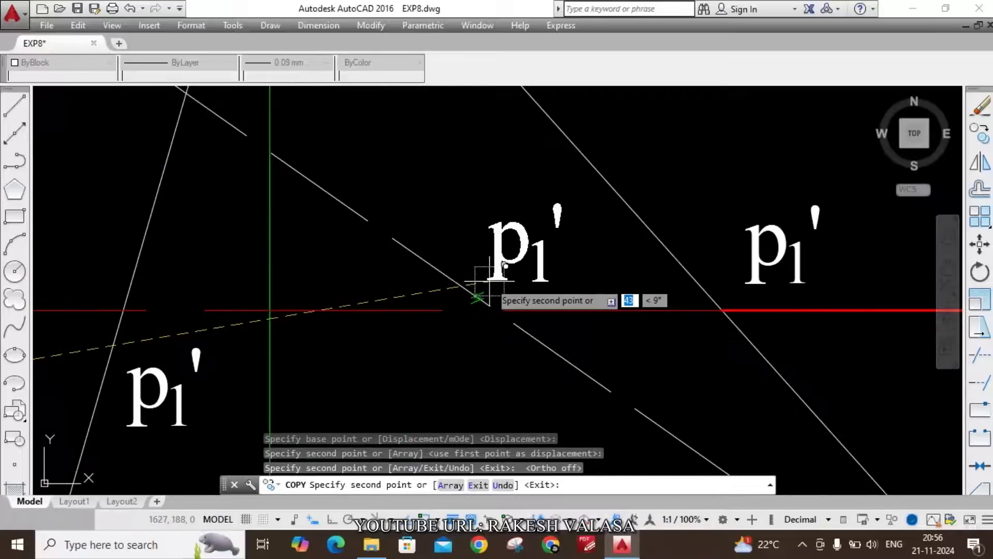
pyautogui.click(497, 280)
pyautogui.press('Escape')
# Change the left copied label to p2' with a subscript 2.
pyautogui.scroll(-4, 579, 274)
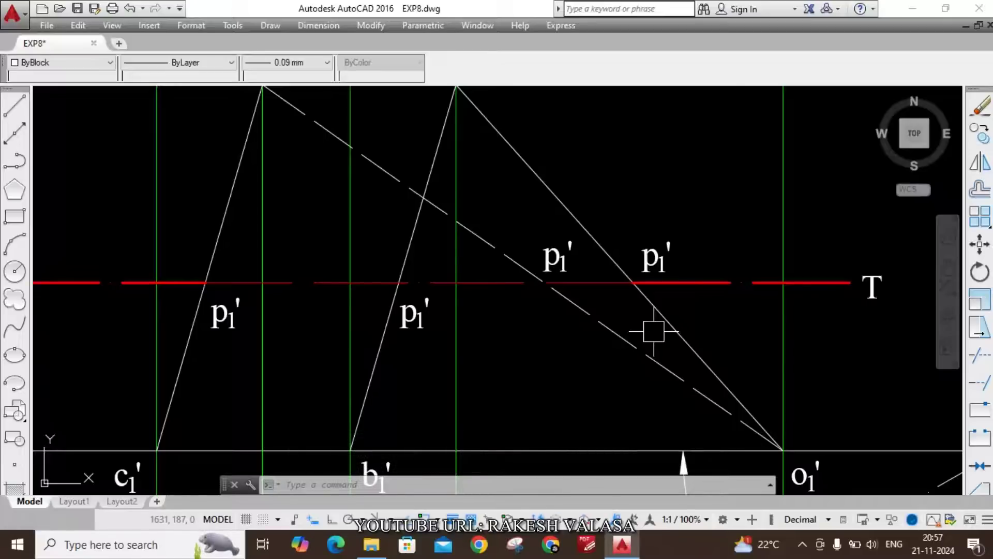
pyautogui.scroll(-2, 653, 331)
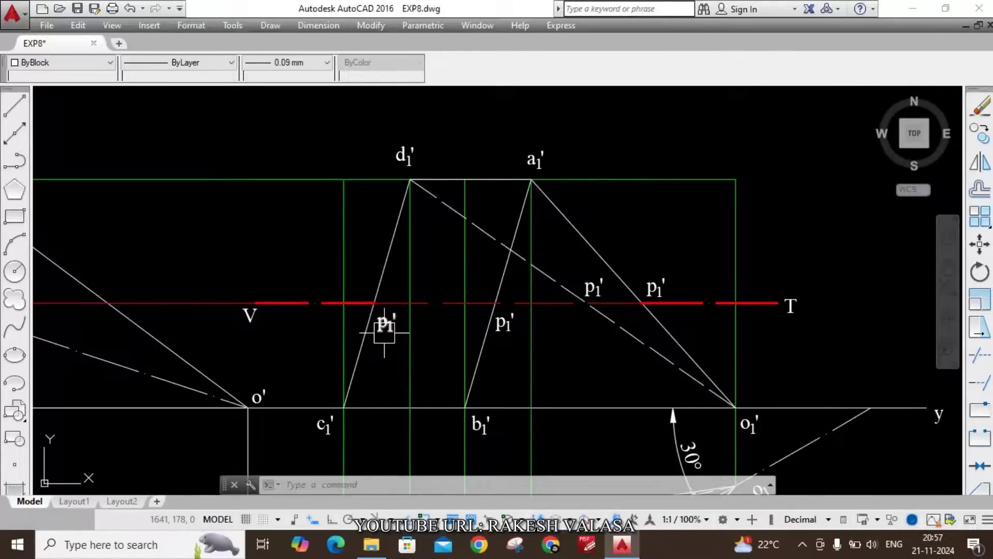
pyautogui.scroll(5, 356, 334)
pyautogui.doubleClick(481, 302)
pyautogui.moveTo(475, 308); pyautogui.dragTo(483, 306)
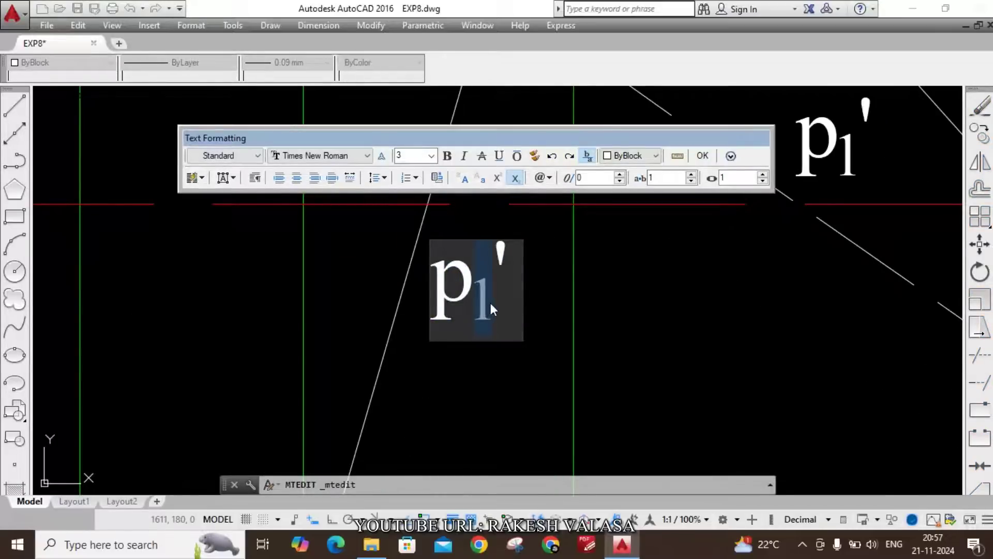
pyautogui.write('2')
pyautogui.click(516, 178)
pyautogui.click(702, 155)
pyautogui.scroll(-5, 584, 326)
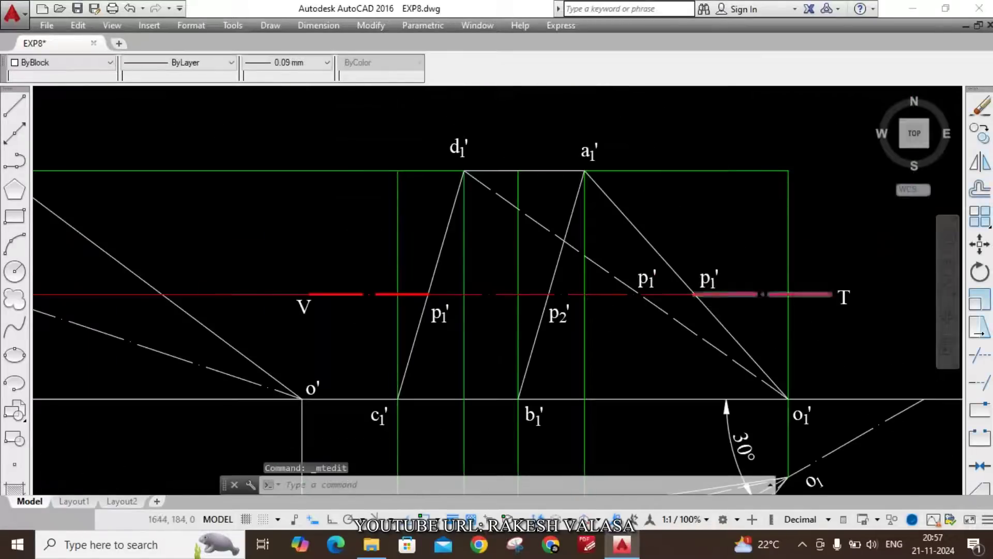
pyautogui.scroll(5, 720, 281)
# Change the right copied label to p3' with a subscript 3.
pyautogui.doubleClick(710, 282)
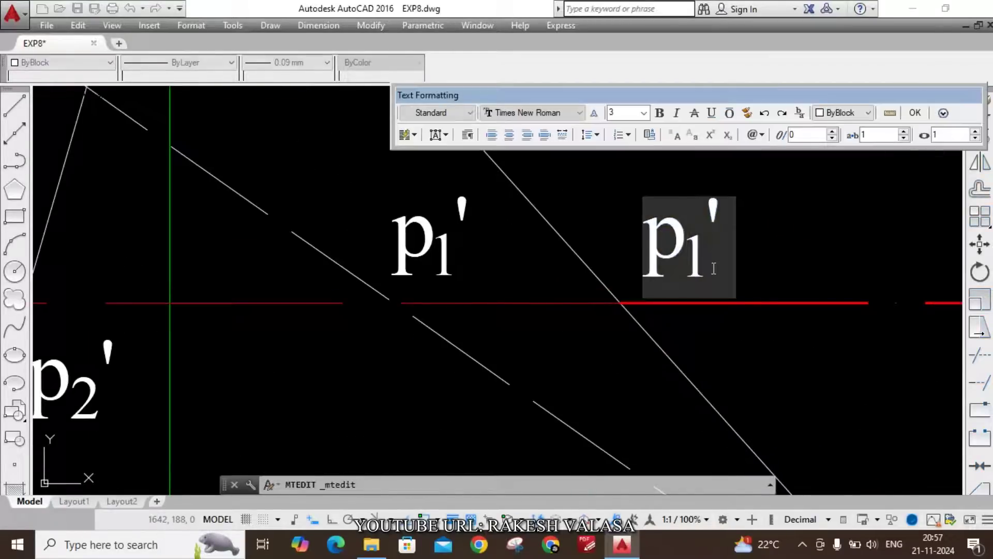
pyautogui.click(708, 259)
pyautogui.write('3')
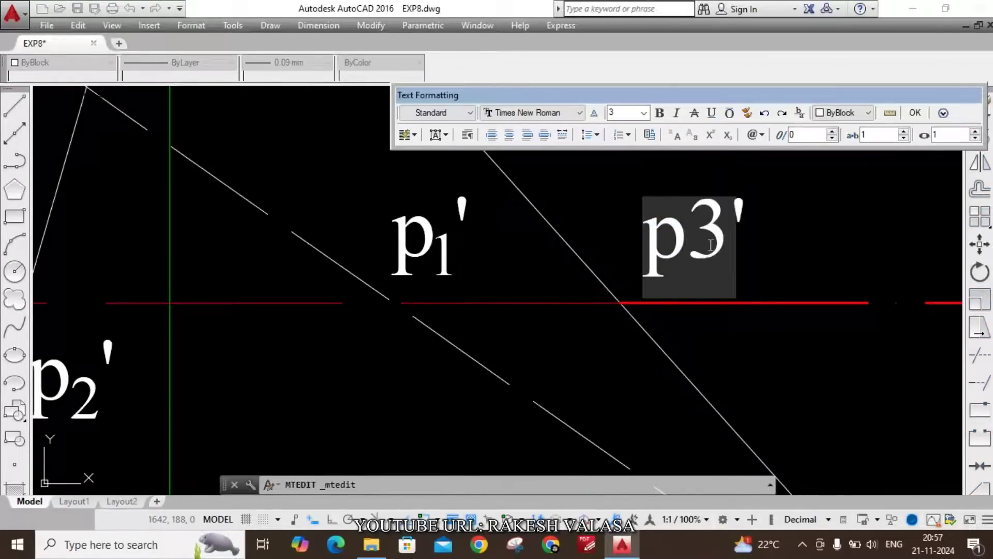
pyautogui.click(728, 136)
pyautogui.click(496, 202)
# Change the remaining copied label to p4' with a subscript 4.
pyautogui.doubleClick(461, 257)
pyautogui.moveTo(437, 256); pyautogui.dragTo(454, 255)
pyautogui.press('BackSpace')
pyautogui.write('4')
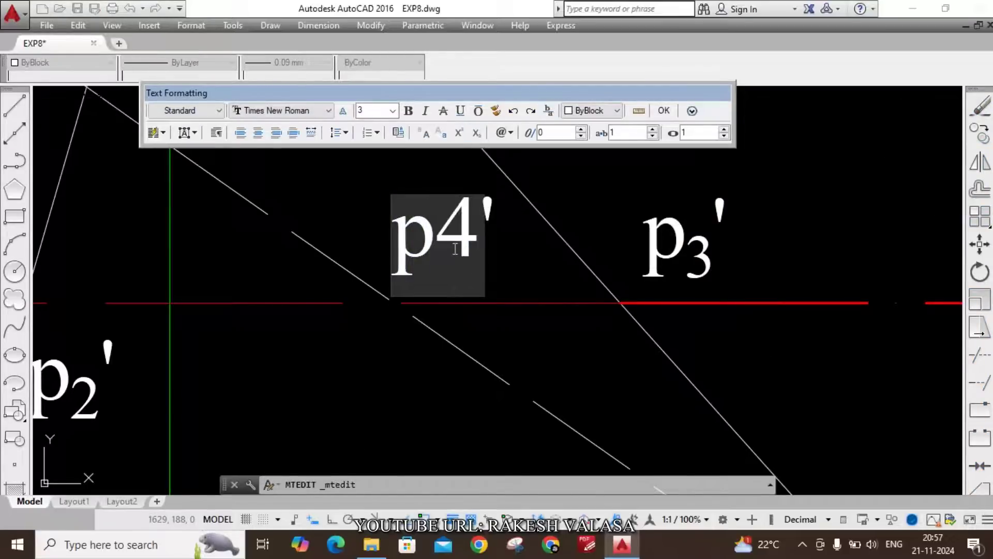
pyautogui.click(476, 134)
pyautogui.click(536, 326)
pyautogui.scroll(-3, 536, 323)
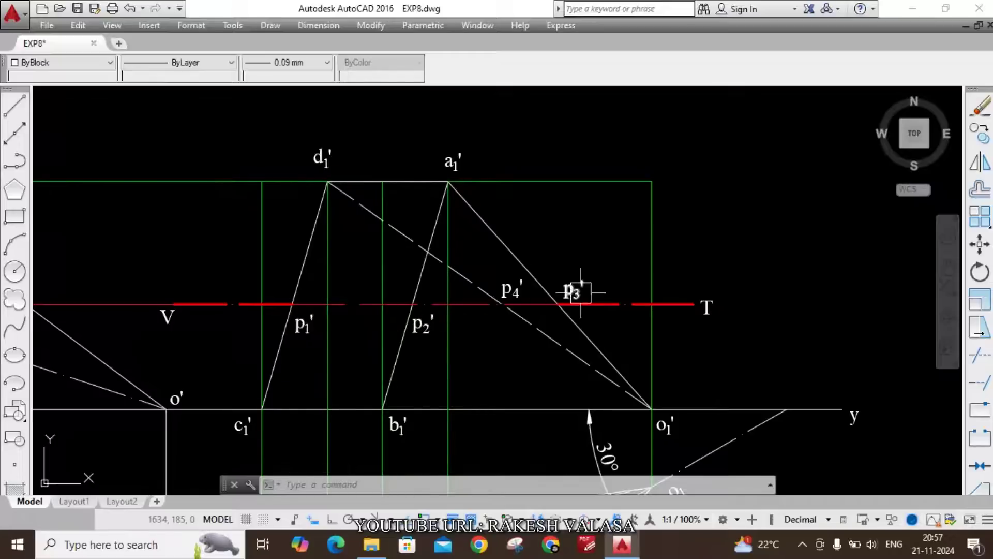
pyautogui.scroll(-2, 590, 242)
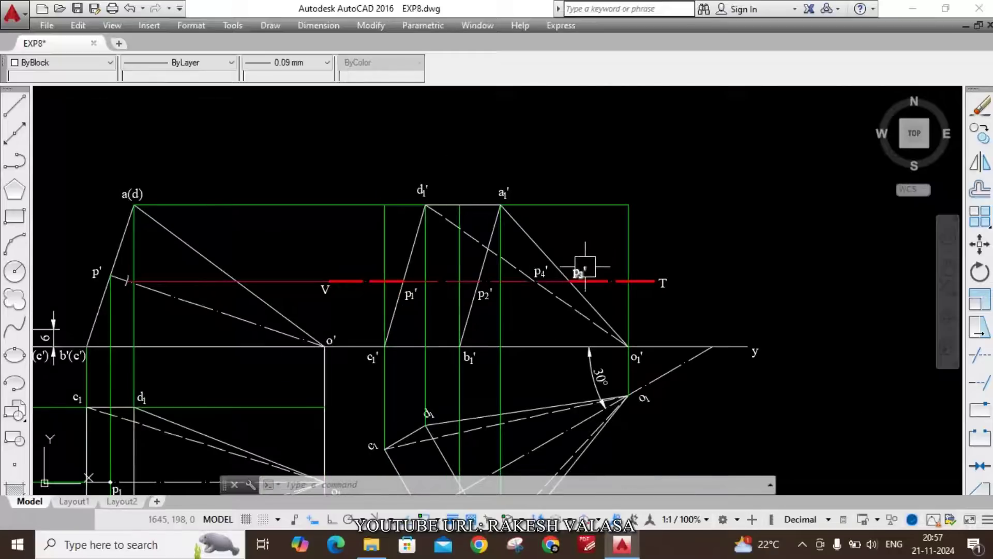
pyautogui.scroll(-2, 590, 279)
pyautogui.scroll(5, 337, 145)
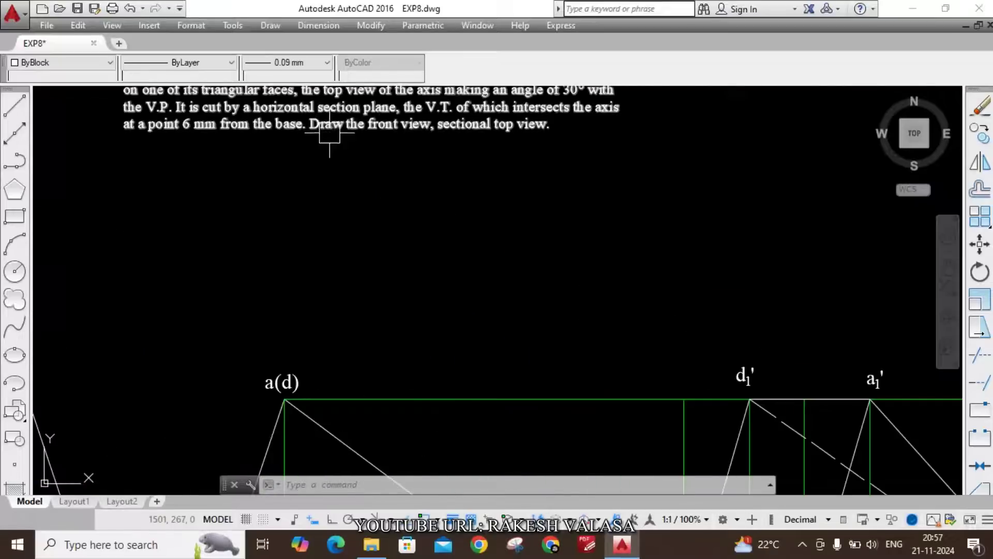
pyautogui.scroll(-3, 343, 147)
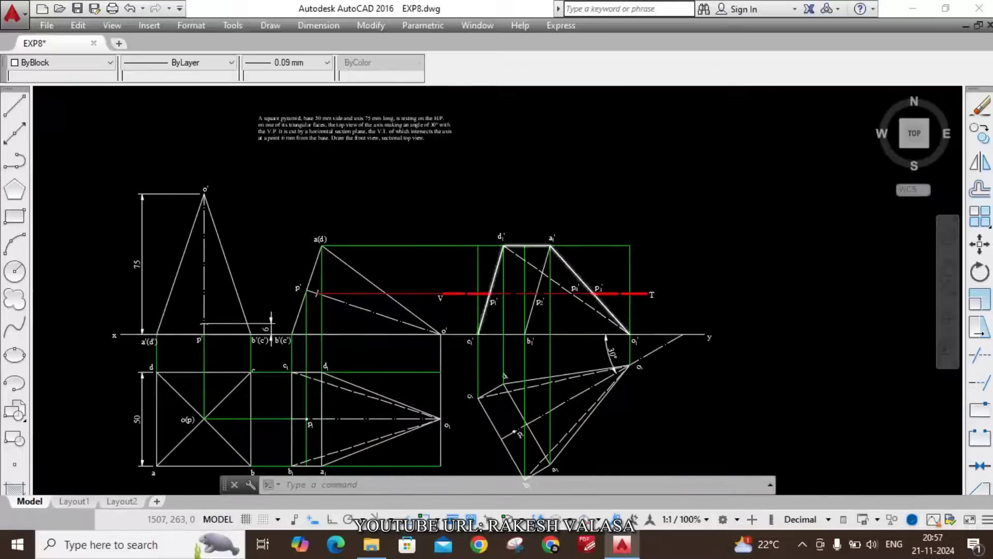
pyautogui.scroll(3, 476, 304)
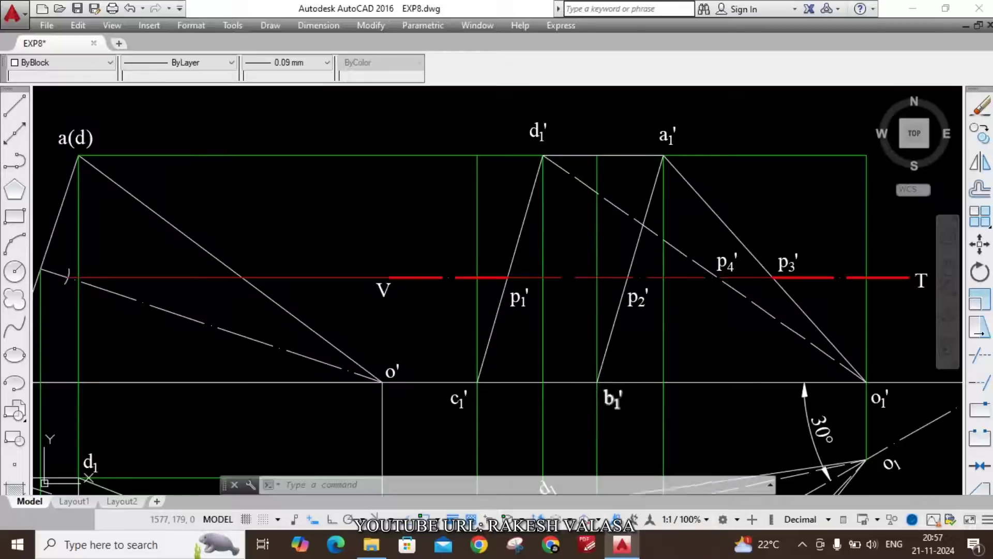
# Break edge c1'–d1' at p1' and edge b1'–a1' at p2'.
pyautogui.write('br')
pyautogui.press('Return')
pyautogui.click(492, 341)
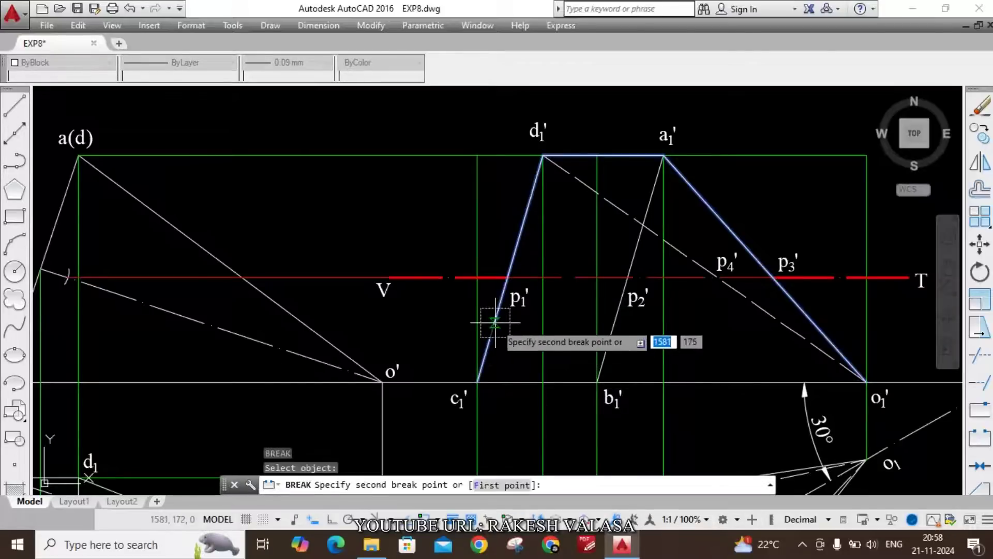
pyautogui.write('f')
pyautogui.press('Return')
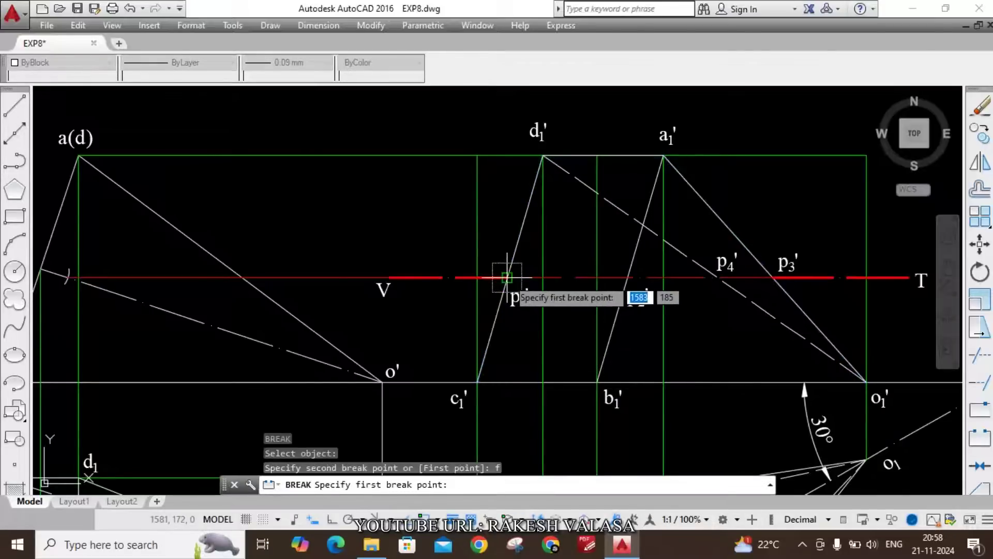
pyautogui.click(507, 277)
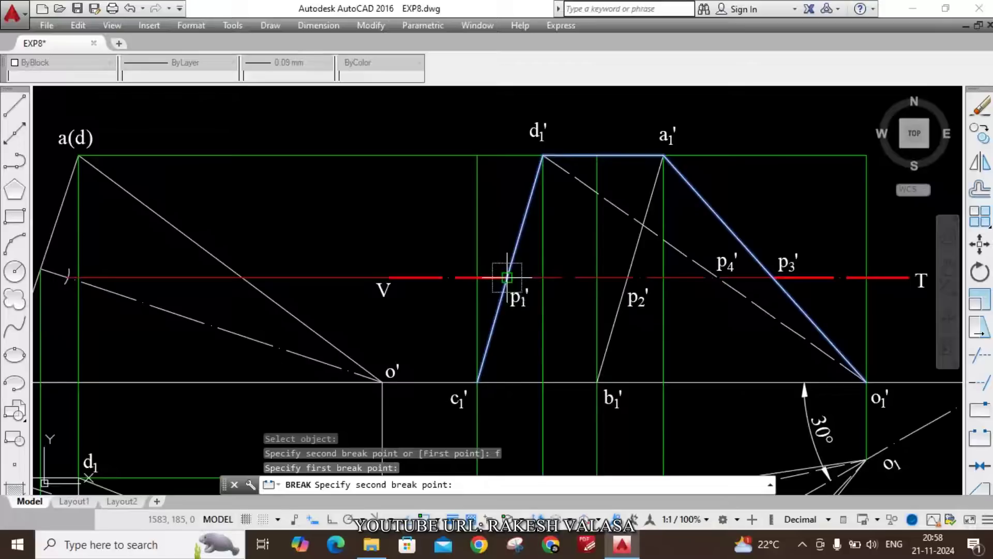
pyautogui.click(507, 278)
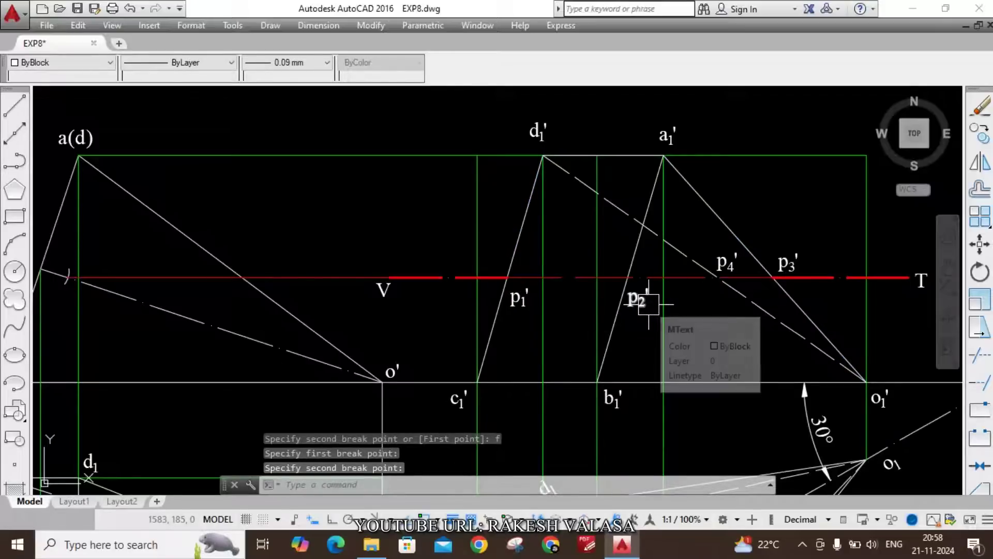
pyautogui.press('Return')
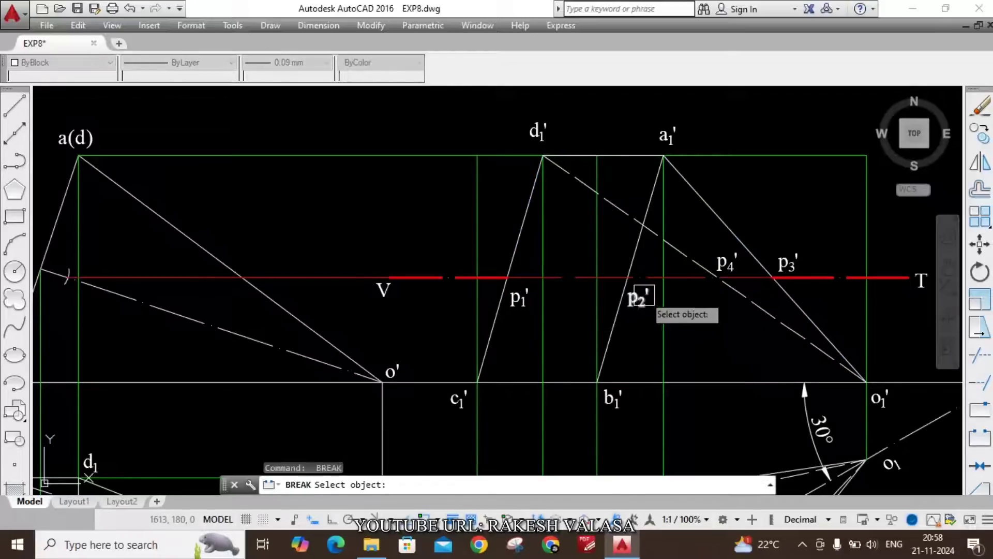
pyautogui.click(615, 328)
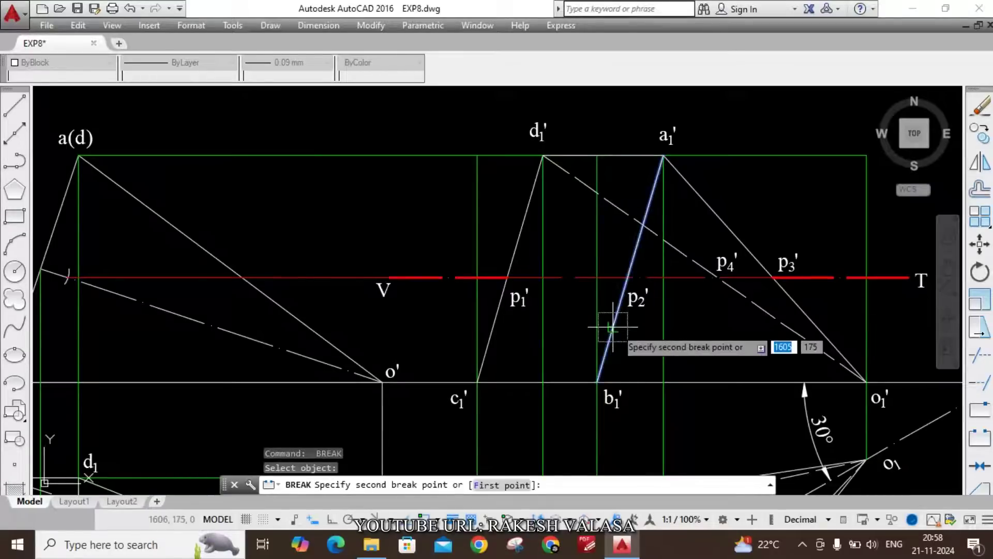
pyautogui.write('f')
pyautogui.press('Return')
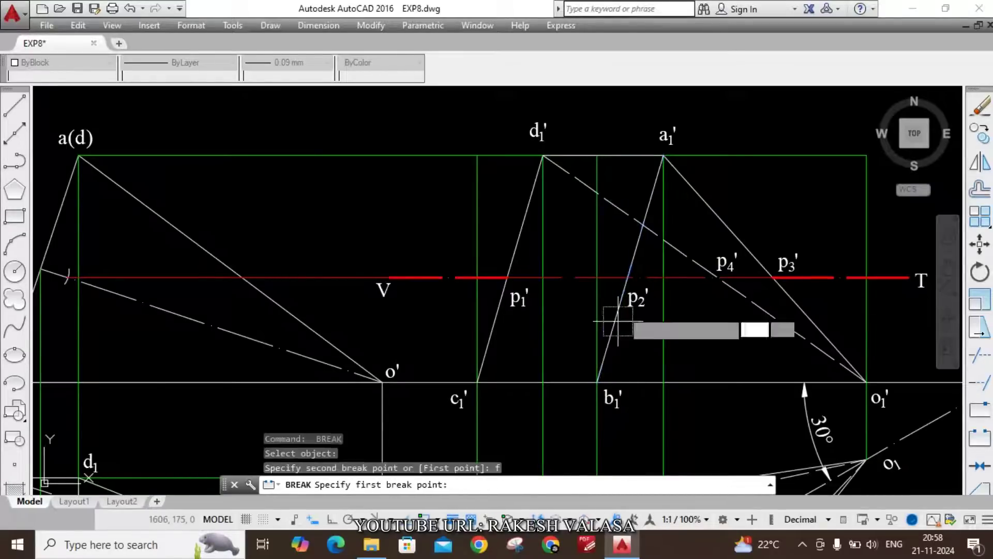
pyautogui.scroll(5, 629, 274)
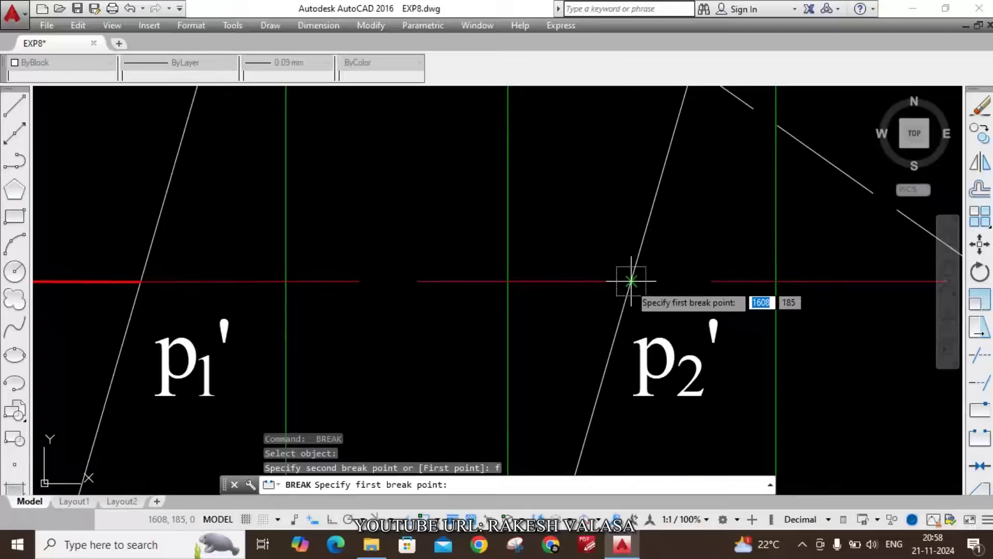
pyautogui.click(631, 280)
pyautogui.click(631, 282)
pyautogui.scroll(-6, 603, 240)
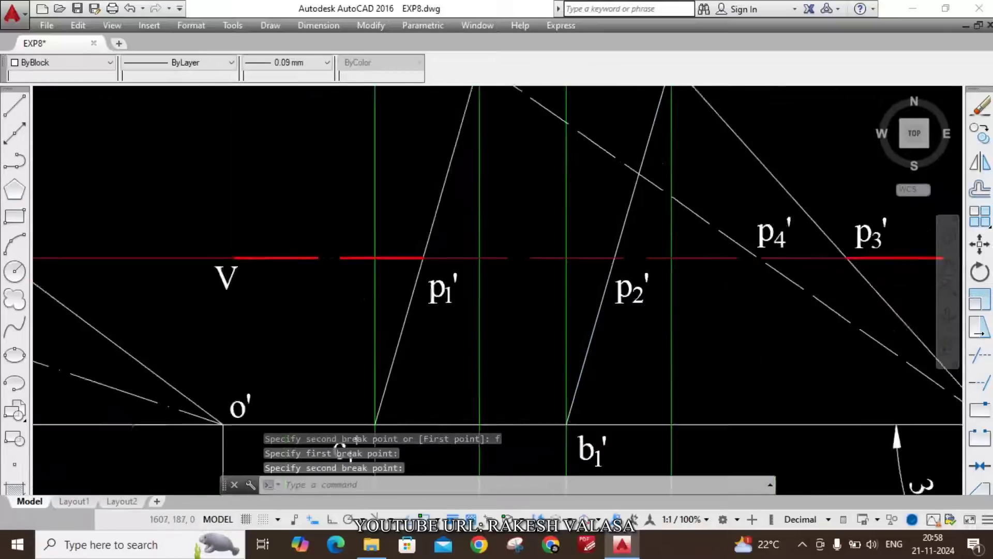
pyautogui.scroll(5, 705, 253)
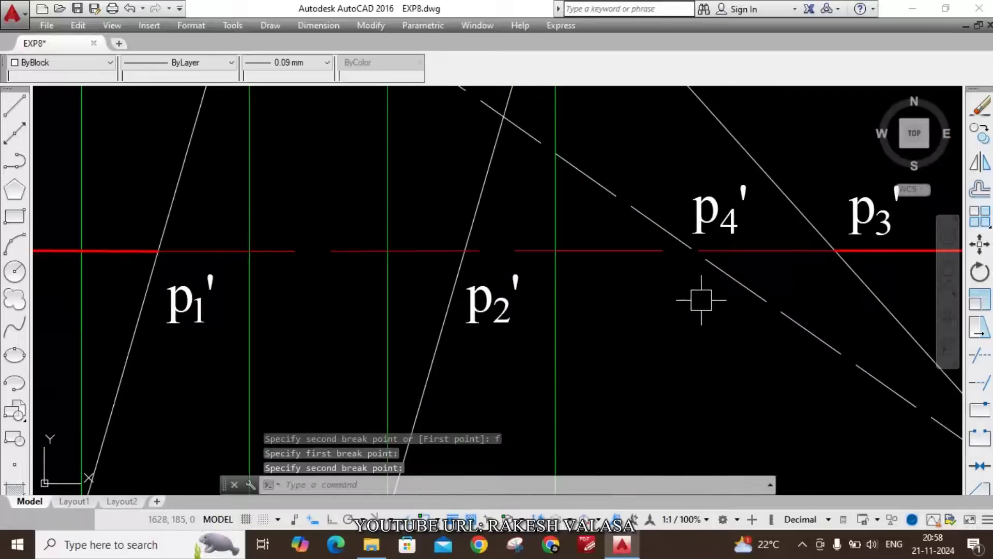
# Break the dashed edge at p4' and the edge toward o1' at p3'.
pyautogui.press('Return')
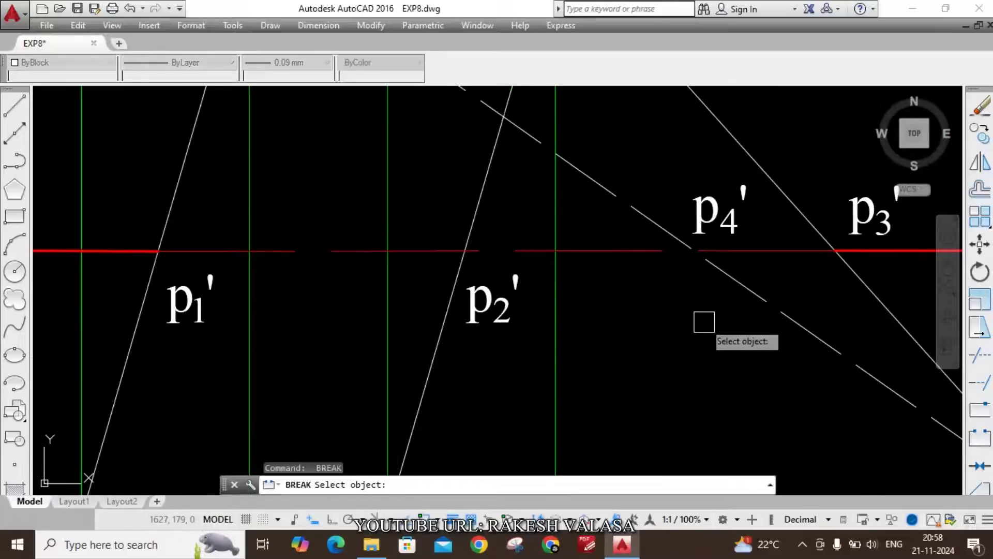
pyautogui.click(741, 283)
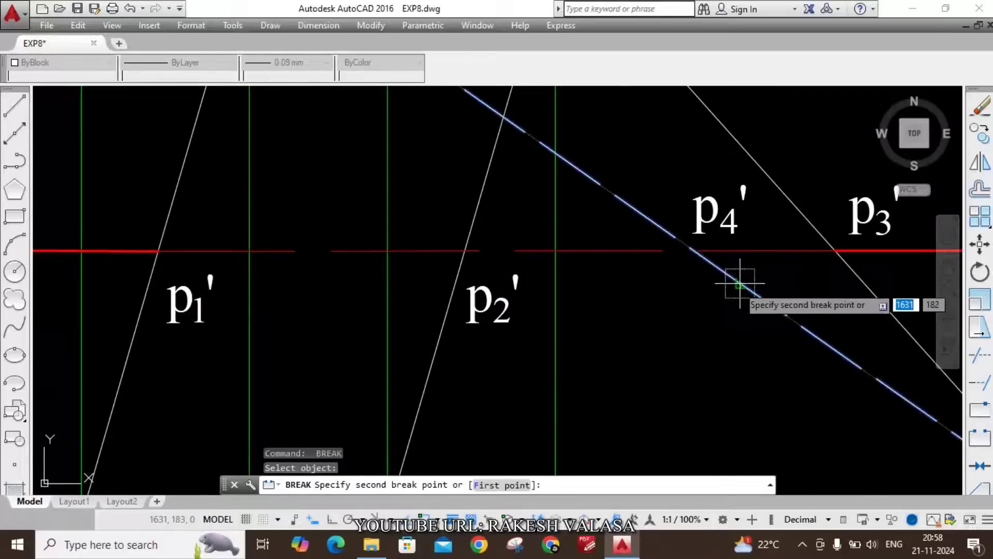
pyautogui.write('f')
pyautogui.press('Return')
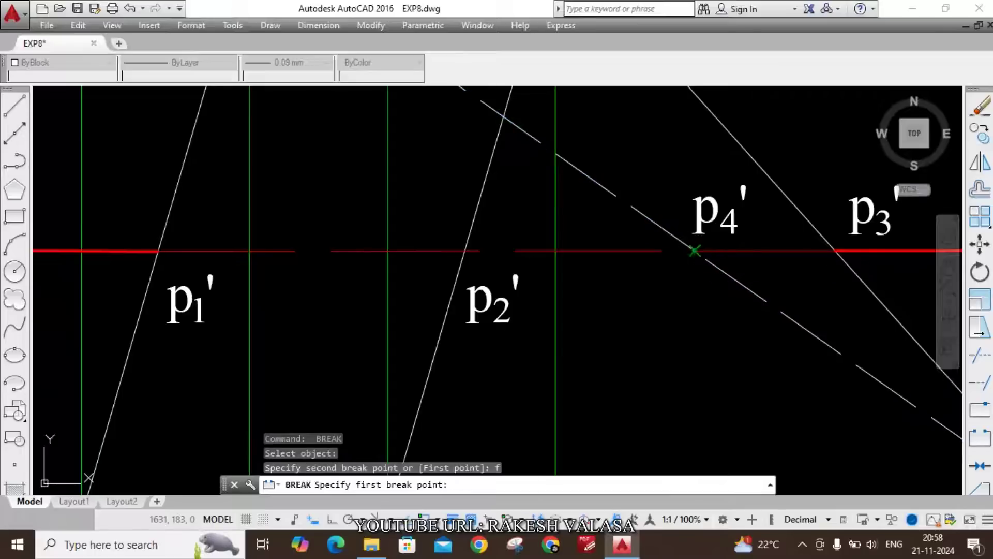
pyautogui.click(695, 251)
pyautogui.click(668, 281)
pyautogui.press('Return')
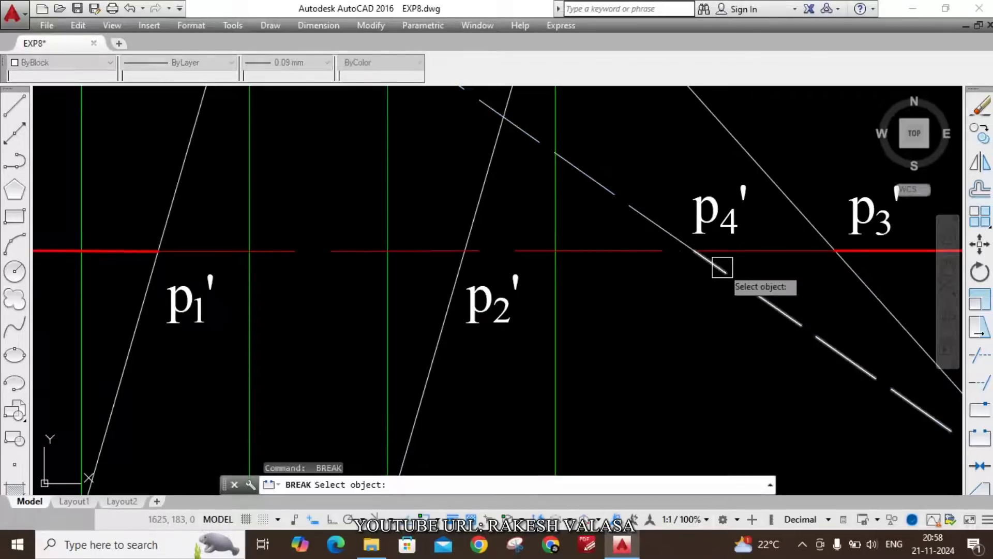
pyautogui.scroll(-2, 750, 283)
pyautogui.scroll(2, 802, 277)
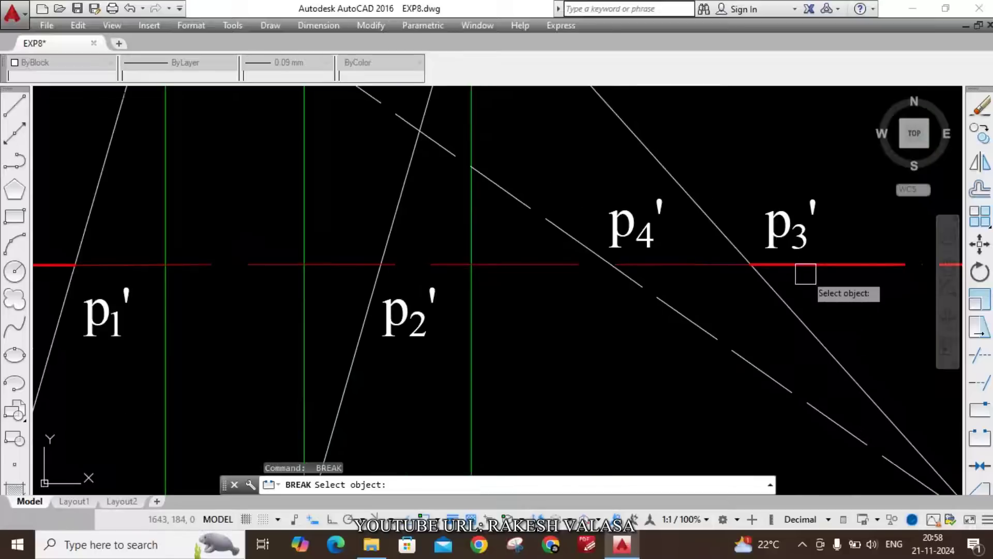
pyautogui.click(775, 296)
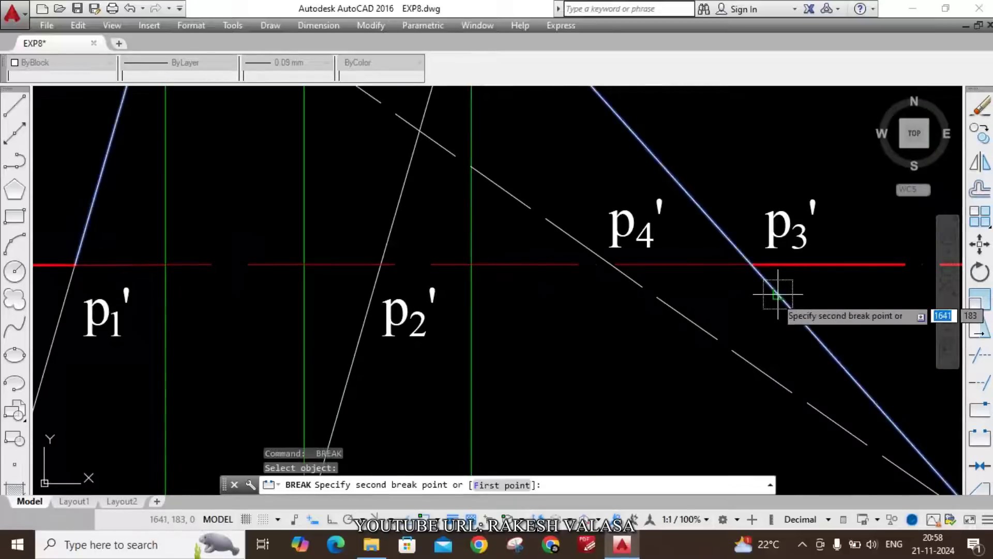
pyautogui.write('f')
pyautogui.press('Return')
pyautogui.click(751, 264)
pyautogui.click(750, 265)
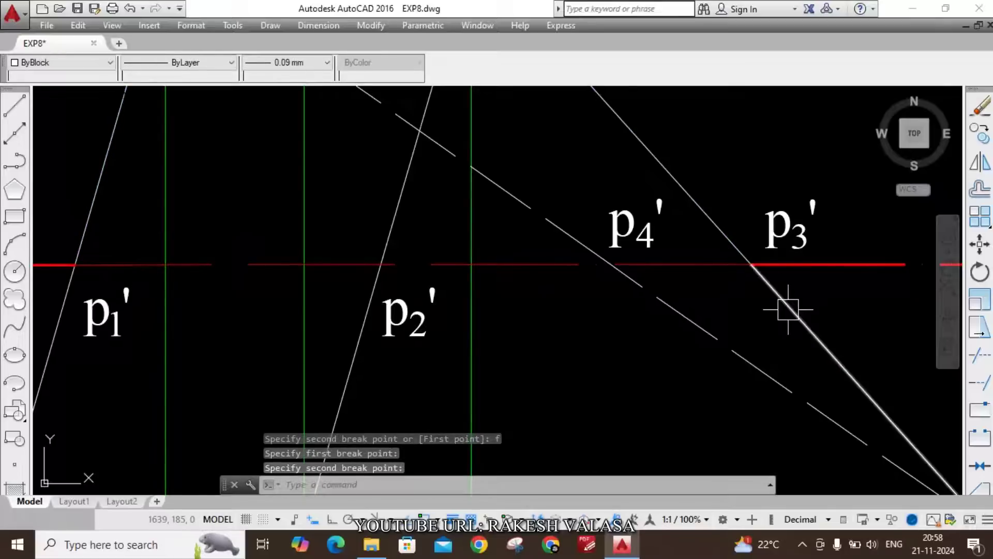
pyautogui.scroll(-4, 779, 300)
pyautogui.click(775, 294)
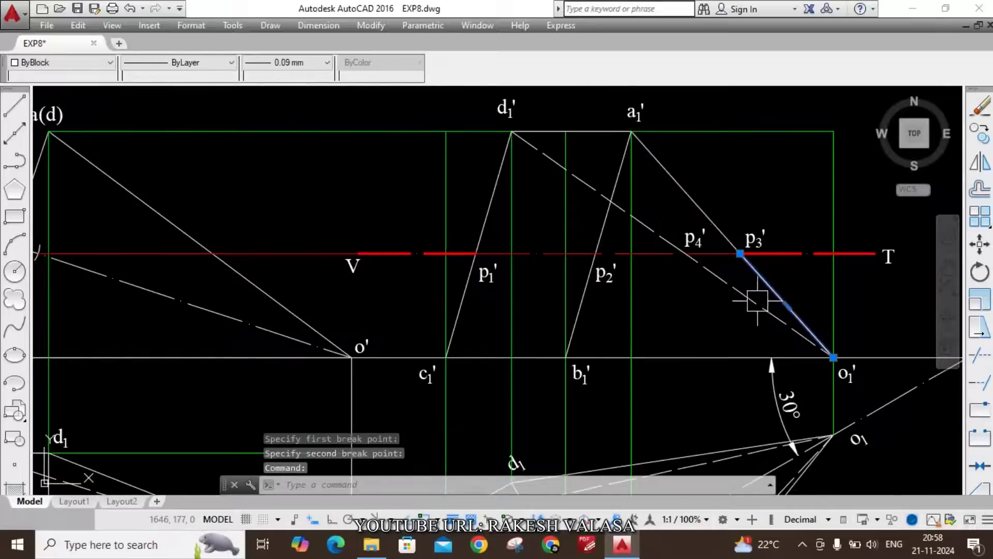
# Draw the base line from o1' to c1' along the XY line.
pyautogui.click(748, 299)
pyautogui.click(584, 314)
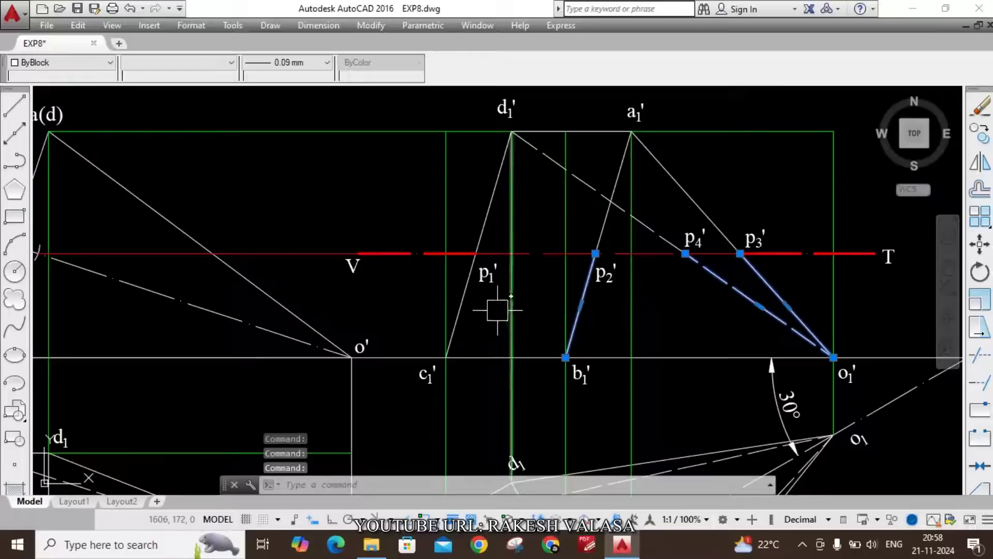
pyautogui.click(674, 357)
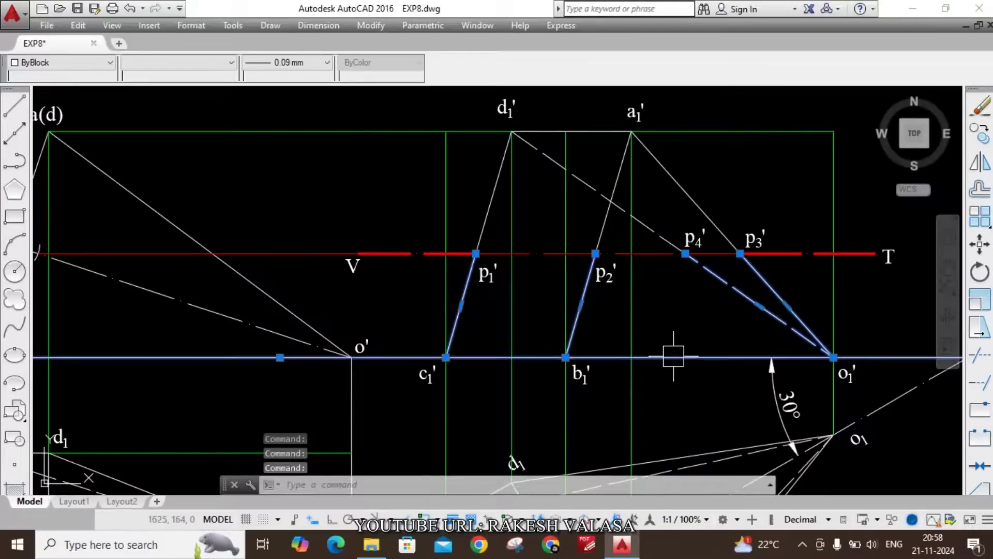
pyautogui.press('Escape')
pyautogui.click(674, 357)
pyautogui.press('Escape')
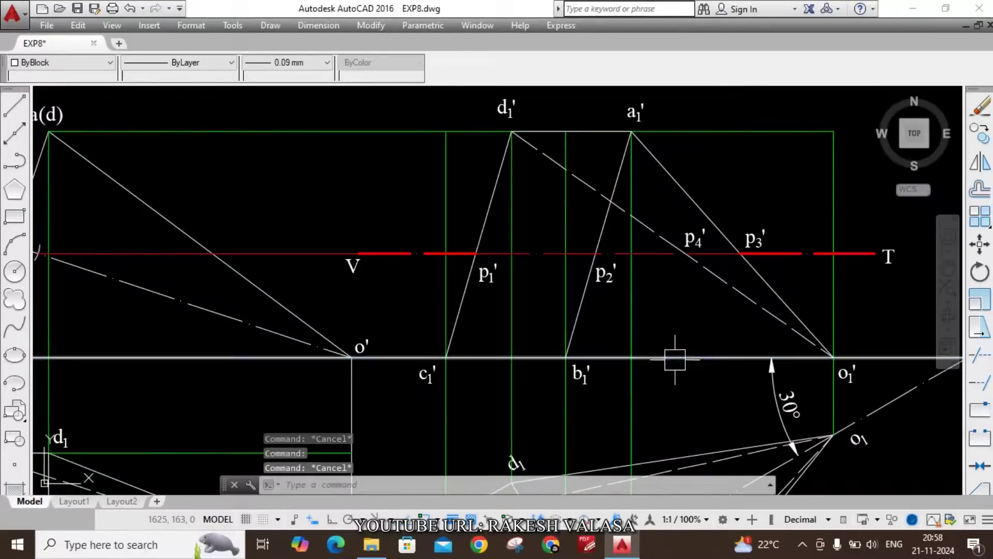
pyautogui.write('l')
pyautogui.press('Return')
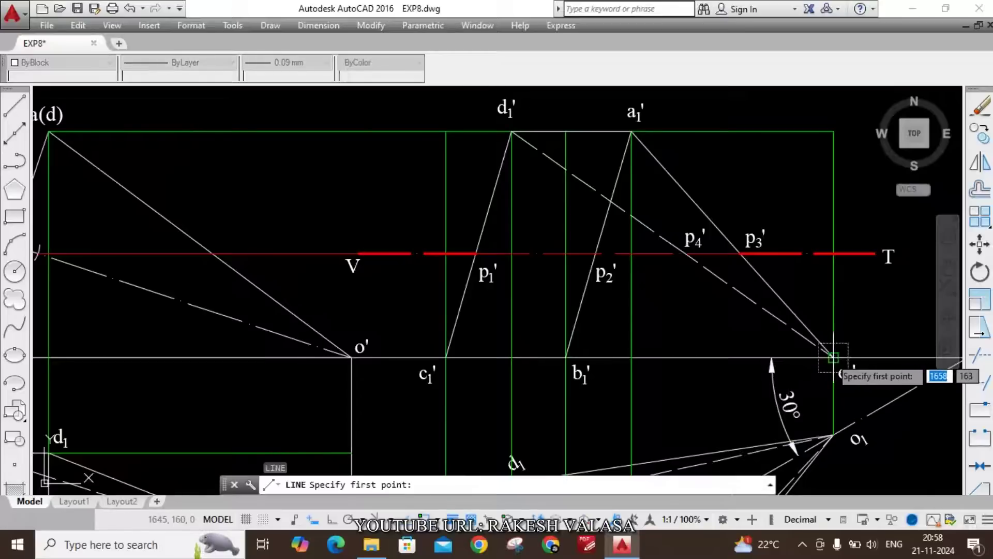
pyautogui.click(833, 357)
pyautogui.click(450, 358)
pyautogui.press('Escape')
# Give the base line and the edges below the cutting plane a 0.30 mm lineweight.
pyautogui.click(694, 357)
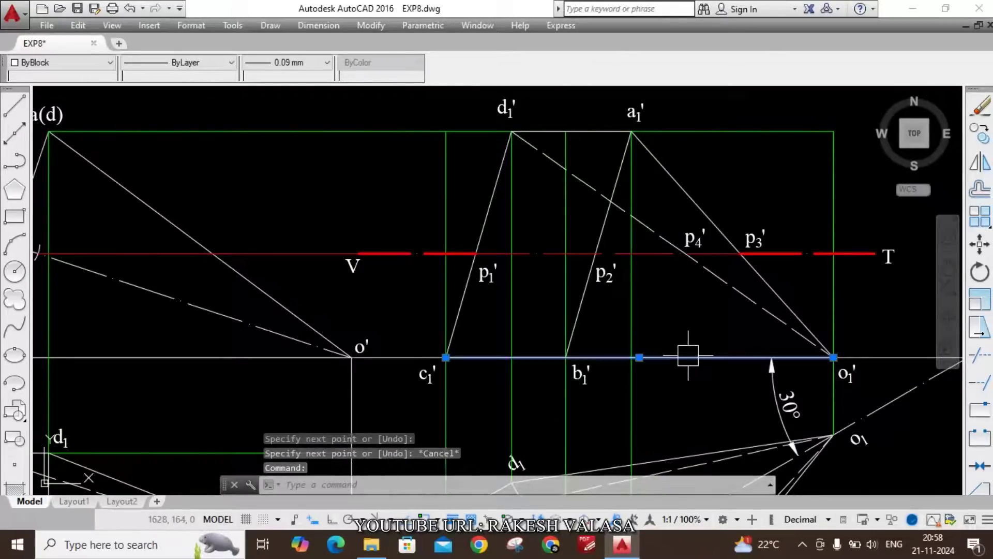
pyautogui.click(725, 284)
pyautogui.click(770, 288)
pyautogui.click(584, 317)
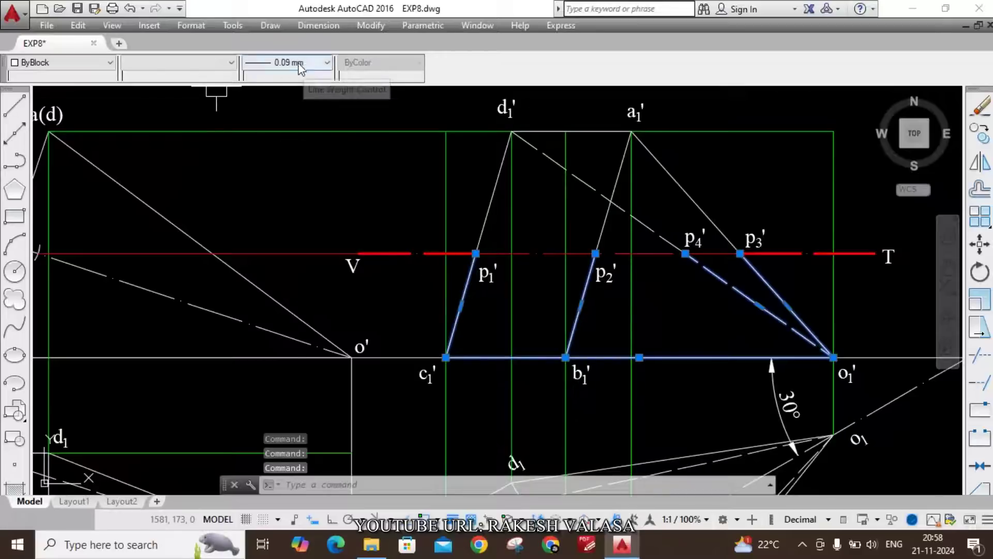
pyautogui.click(325, 64)
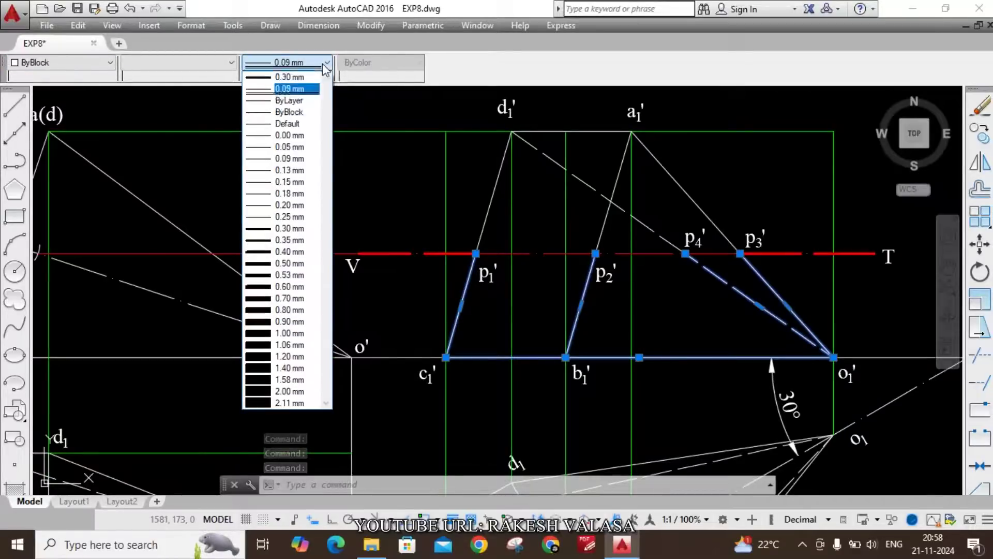
pyautogui.click(297, 228)
pyautogui.press('Escape')
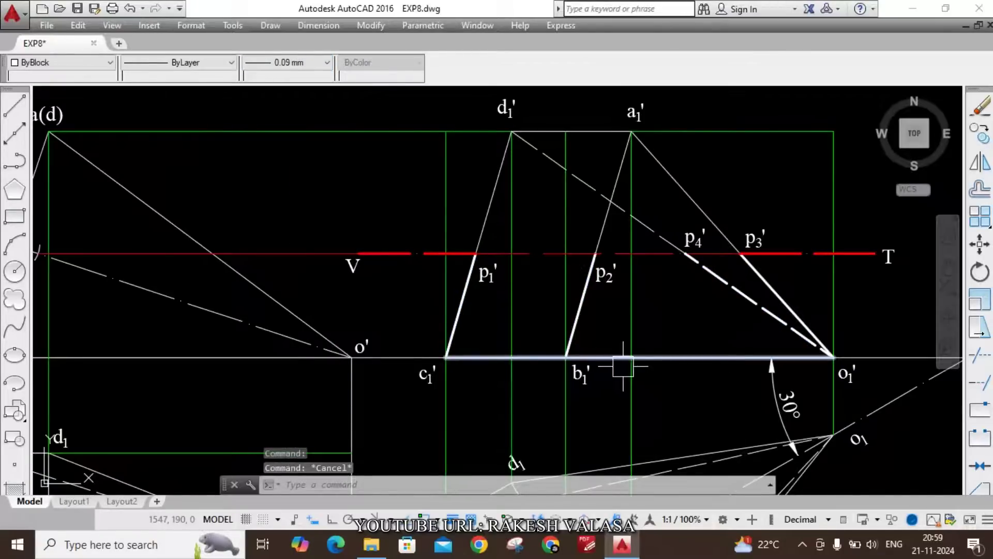
pyautogui.scroll(-2, 623, 370)
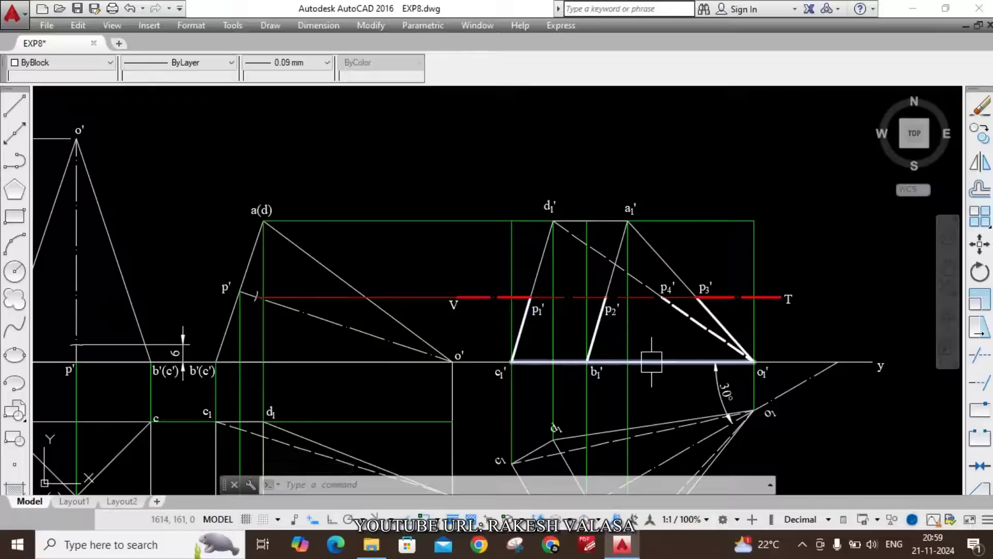
# Set Yellow as the current colour from the Properties toolbar Color list.
pyautogui.scroll(4, 569, 358)
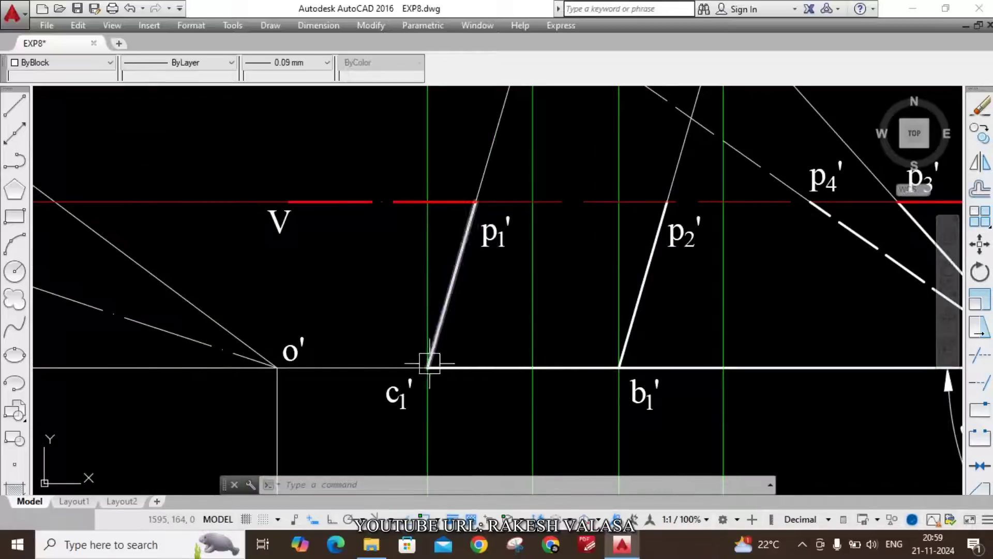
pyautogui.scroll(-2, 423, 367)
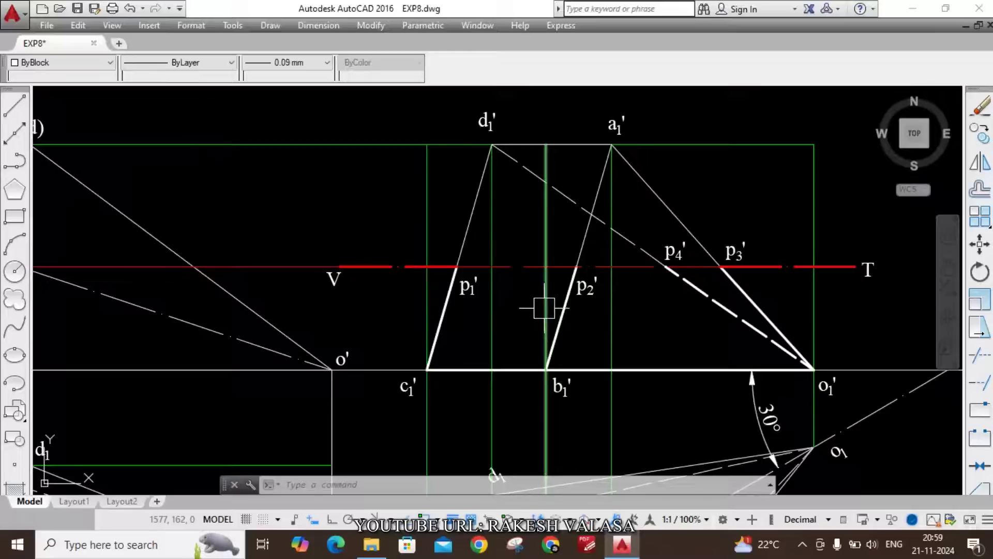
pyautogui.scroll(-4, 543, 306)
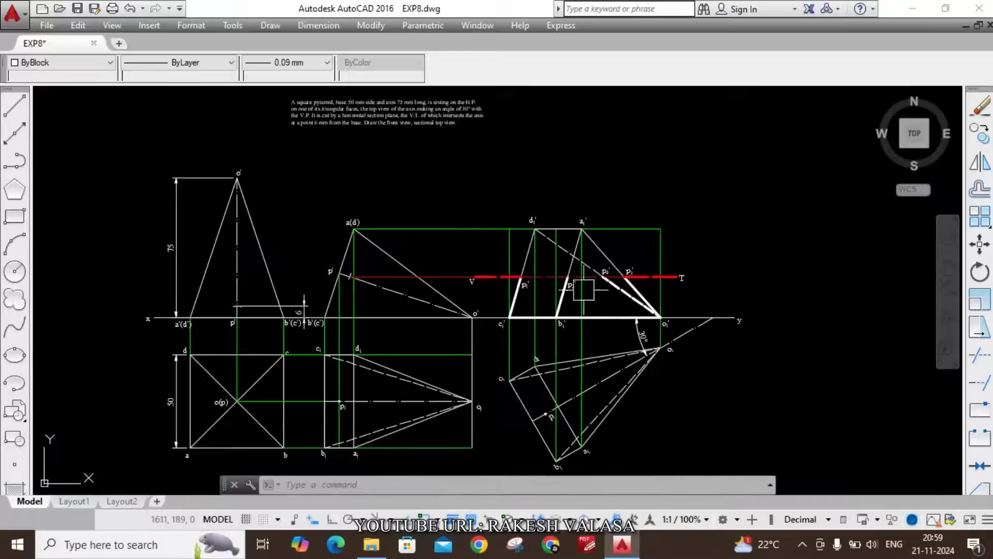
pyautogui.scroll(2, 653, 410)
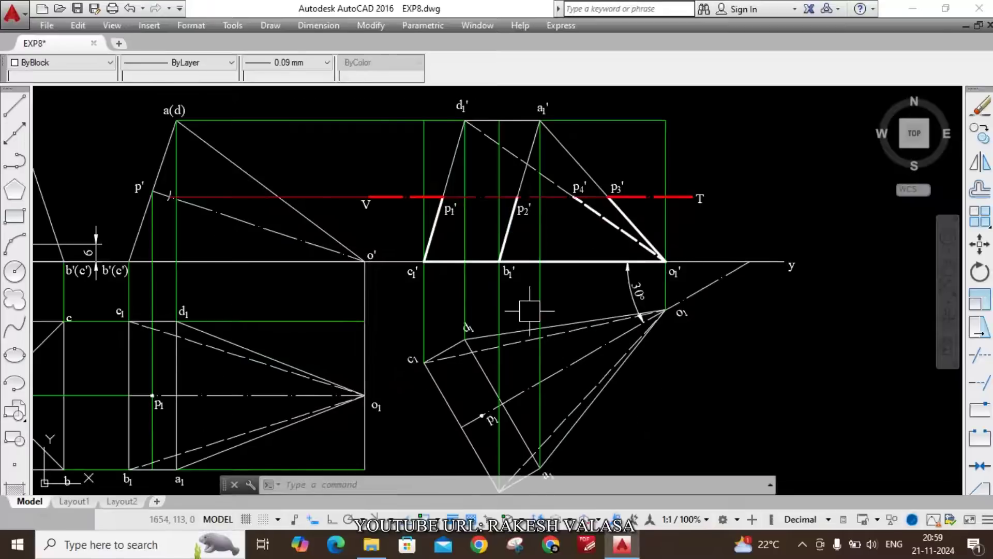
pyautogui.scroll(-4, 653, 383)
pyautogui.scroll(2, 472, 194)
pyautogui.scroll(3, 544, 261)
pyautogui.scroll(-3, 546, 264)
pyautogui.scroll(3, 550, 253)
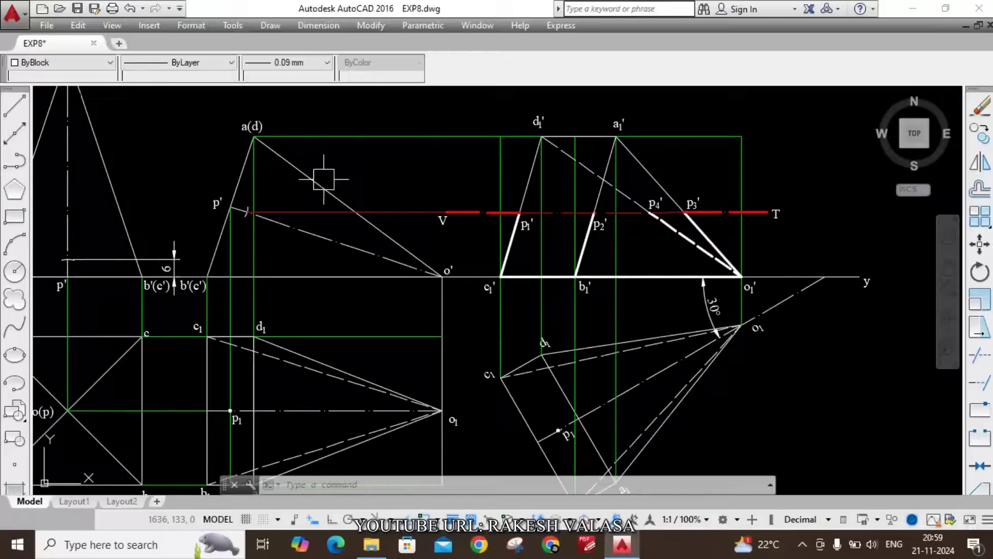
pyautogui.click(95, 61)
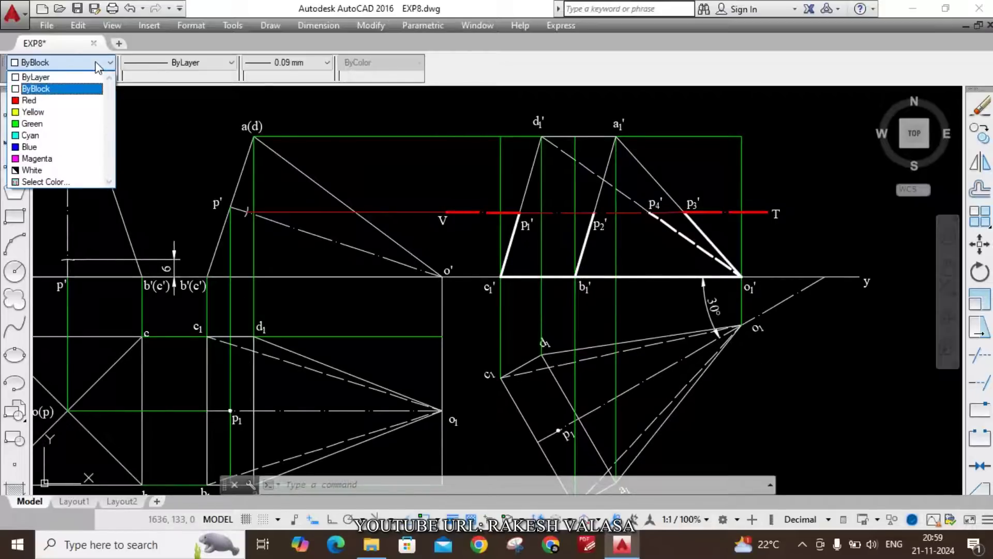
pyautogui.click(75, 112)
pyautogui.press('Escape')
pyautogui.press('Escape')
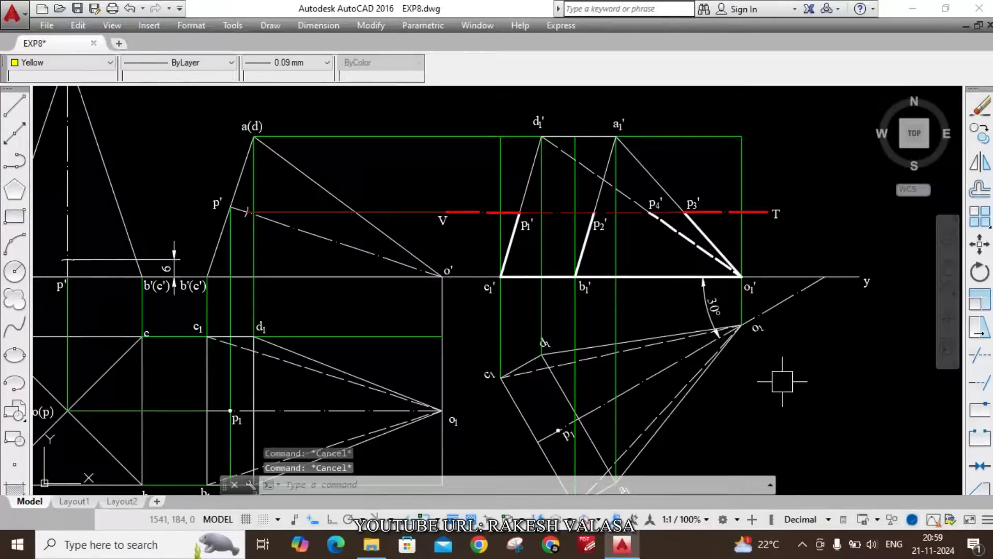
# Draw vertical construction rays straight down from p1' and p2' using RAY with Ortho.
pyautogui.write('ay')
pyautogui.press('Return')
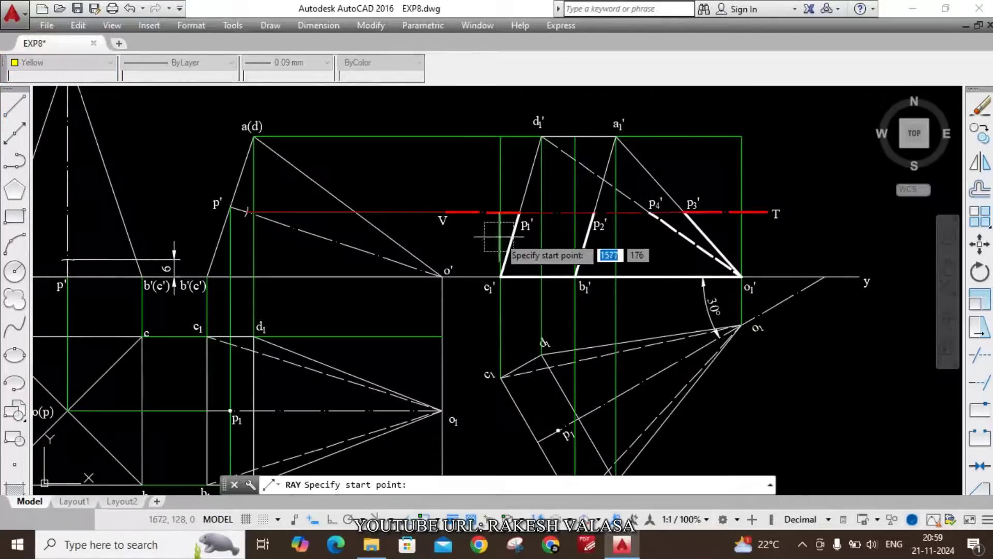
pyautogui.scroll(4, 524, 214)
pyautogui.scroll(5, 519, 212)
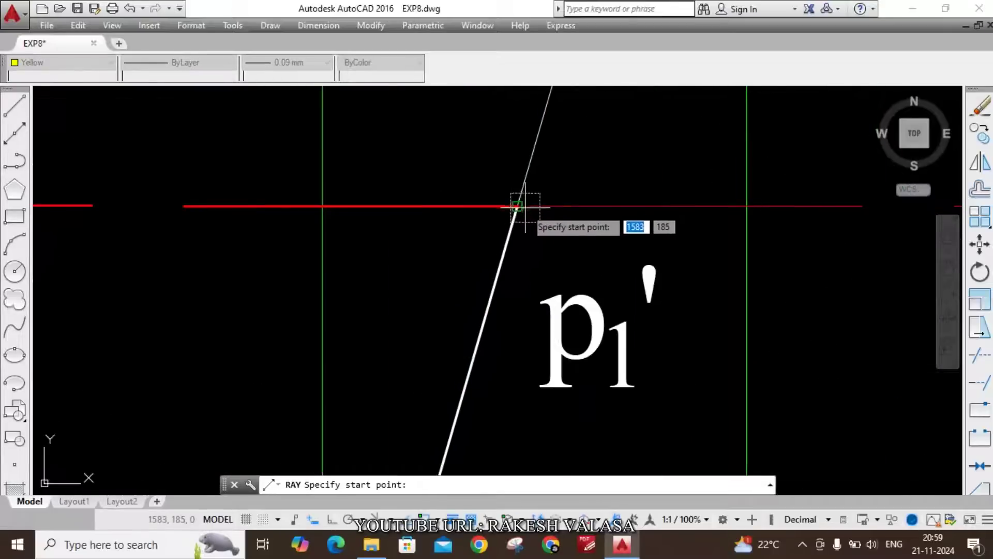
pyautogui.click(517, 207)
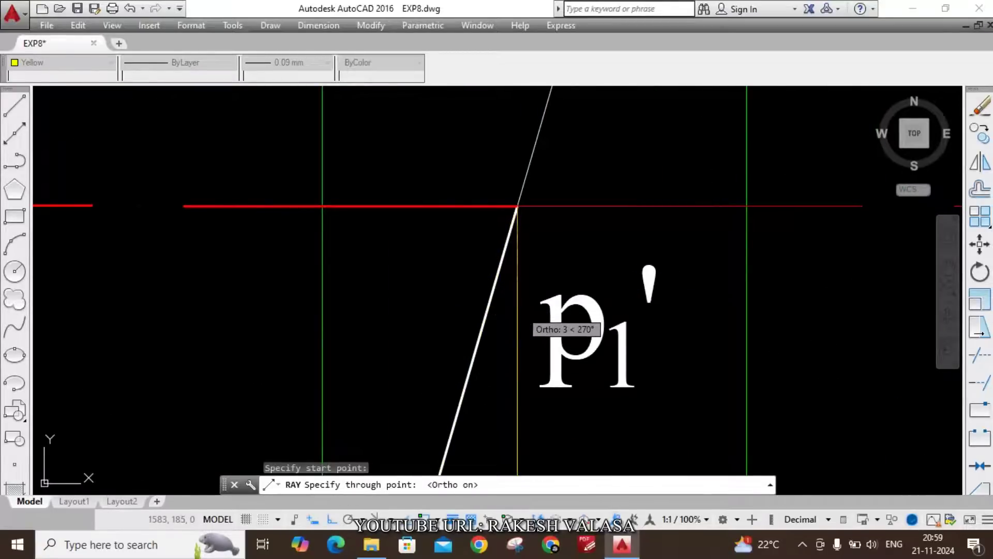
pyautogui.click(520, 311)
pyautogui.scroll(-3, 517, 311)
pyautogui.scroll(3, 719, 289)
pyautogui.press('Return')
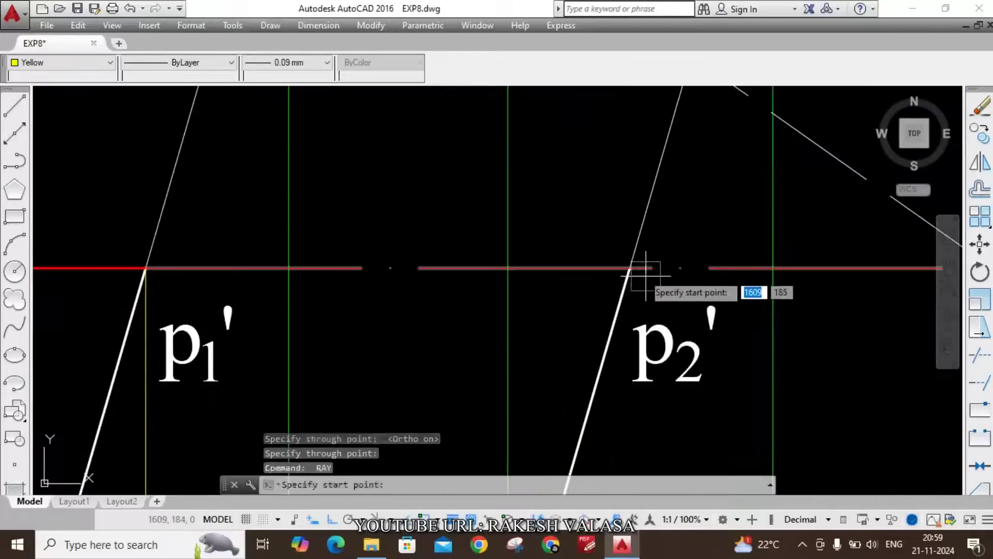
pyautogui.press('Return')
pyautogui.click(631, 268)
pyautogui.click(619, 425)
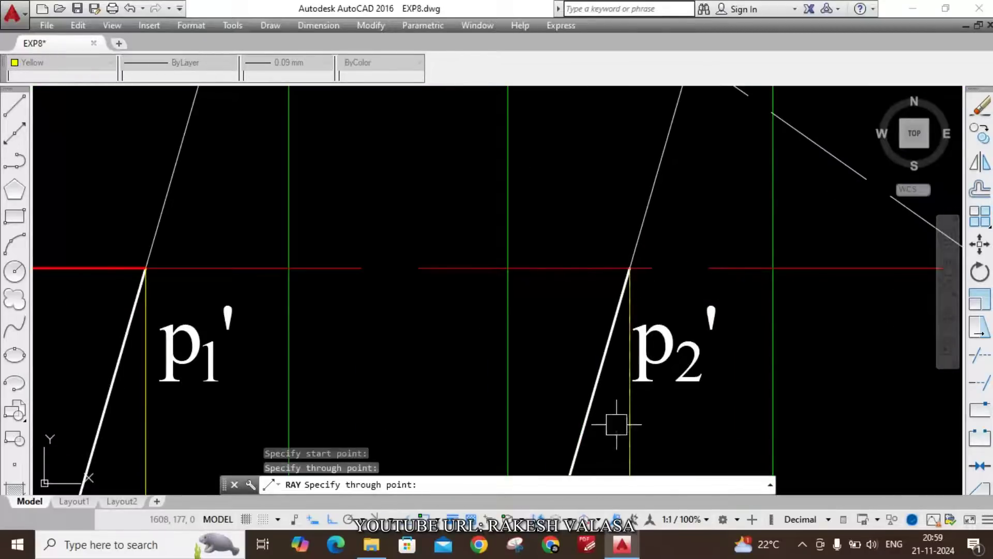
pyautogui.scroll(-3, 627, 422)
pyautogui.scroll(3, 640, 375)
pyautogui.press('Return')
# Draw a ray down from p3', then select and delete the misplaced ray.
pyautogui.scroll(-2, 682, 300)
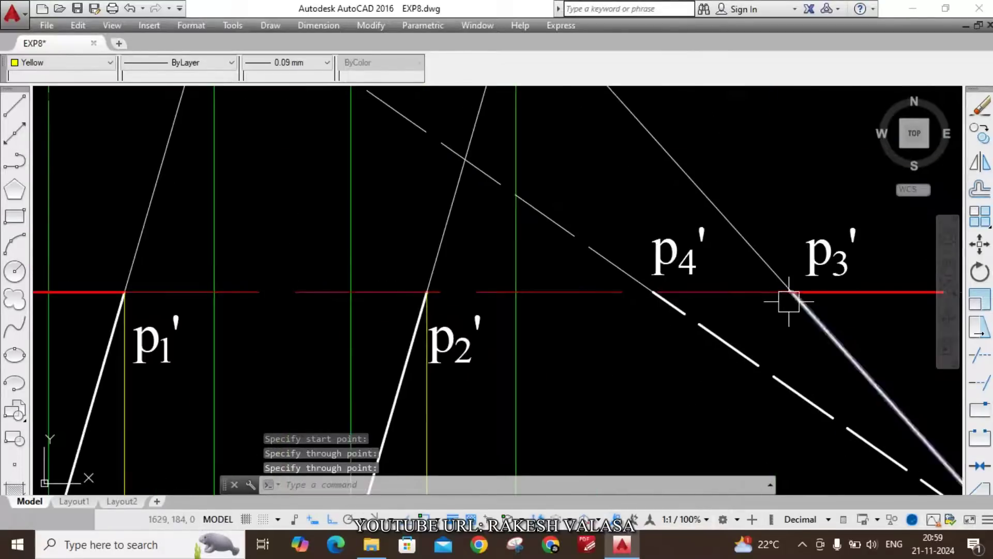
pyautogui.press('Return')
pyautogui.click(792, 293)
pyautogui.click(793, 392)
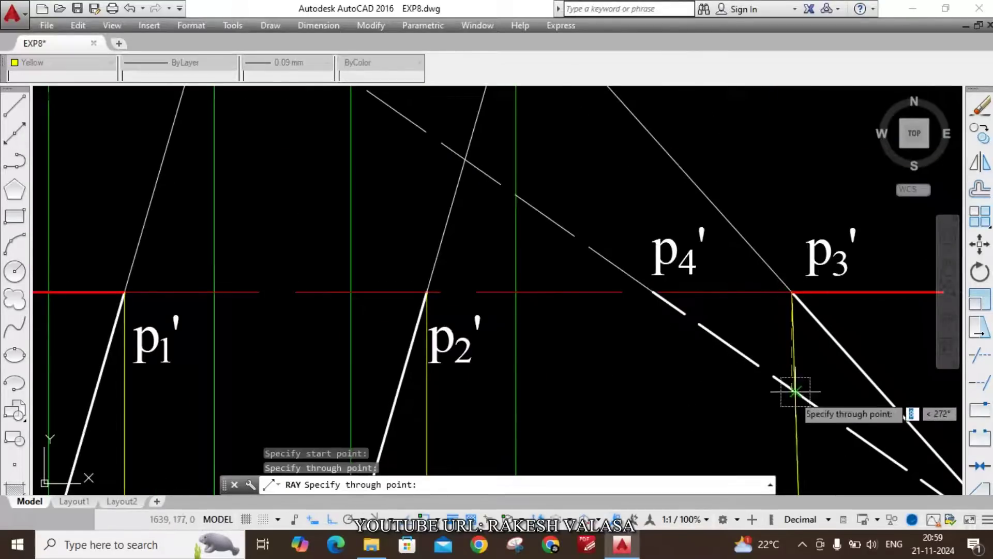
pyautogui.hotkey('ctrl', 'z')
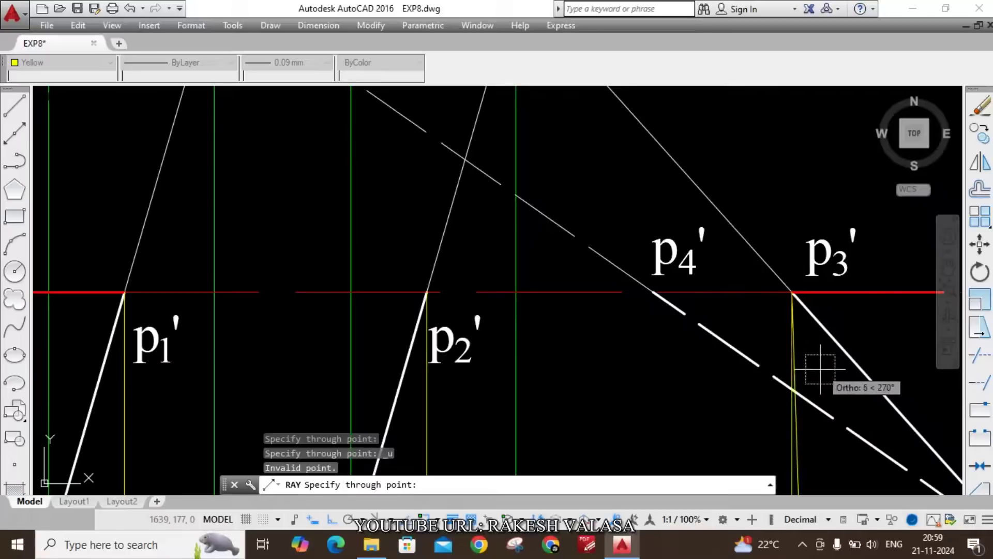
pyautogui.press('Escape')
pyautogui.click(797, 356)
pyautogui.press('Delete')
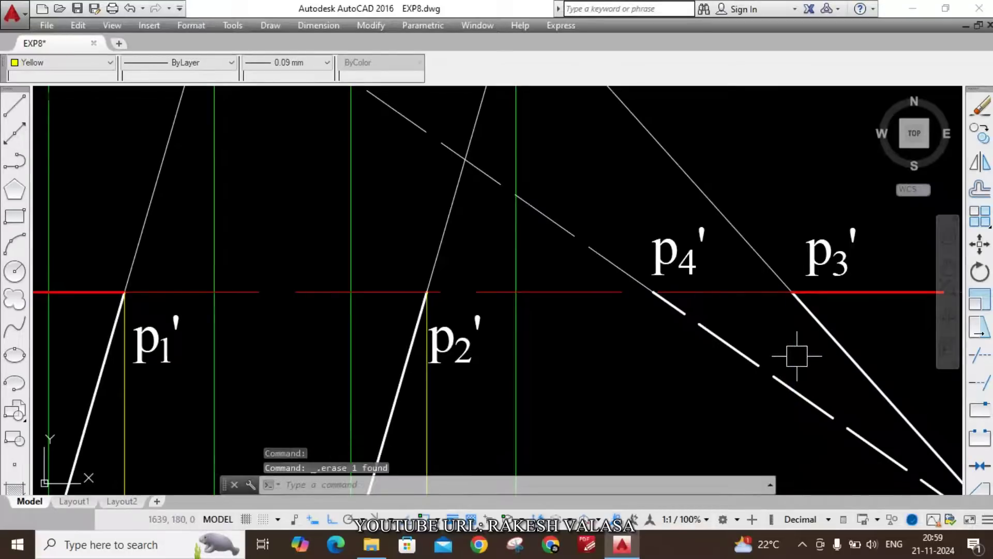
# Redraw the vertical ray from p3' and add one straight down from p4'.
pyautogui.write('ray')
pyautogui.press('Return')
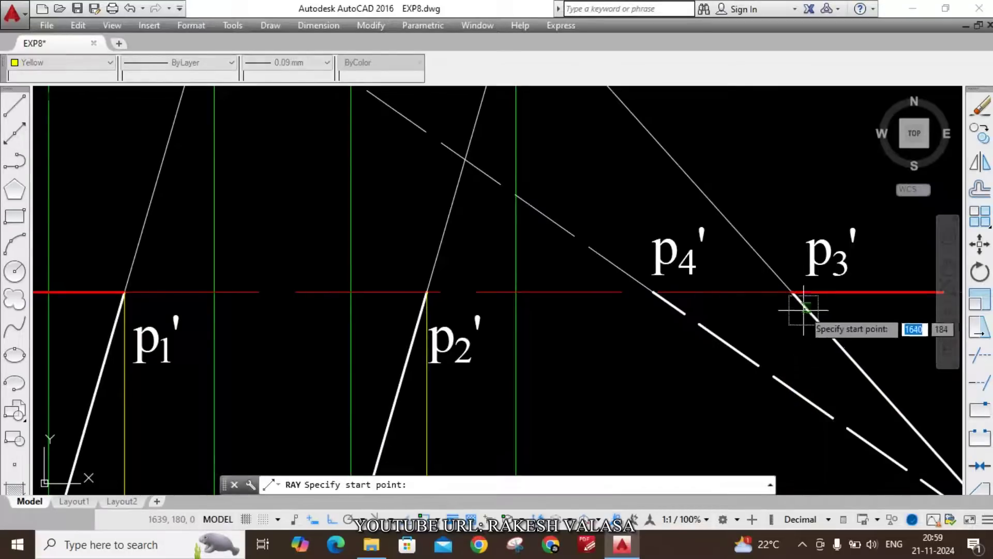
pyautogui.scroll(3, 787, 293)
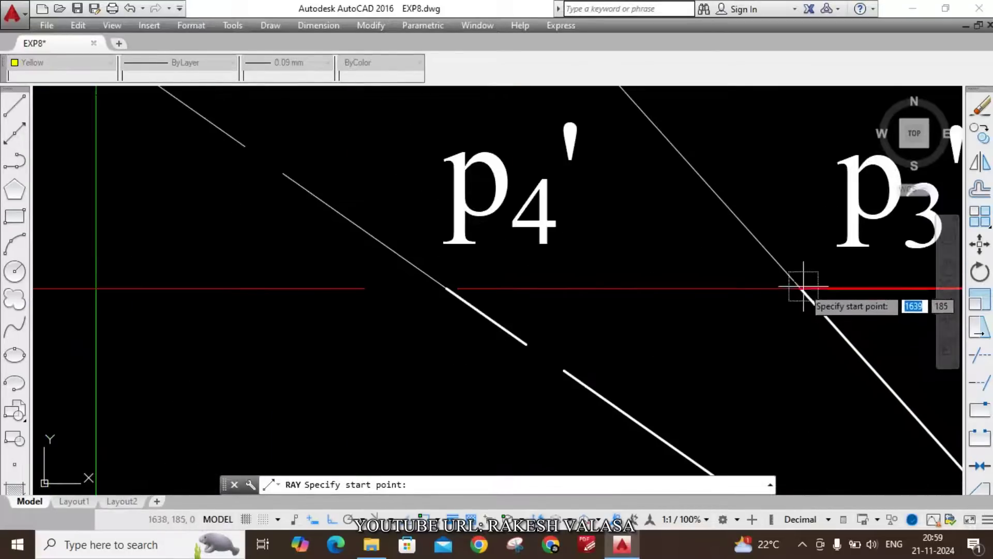
pyautogui.click(795, 288)
pyautogui.scroll(-3, 795, 289)
pyautogui.scroll(3, 794, 291)
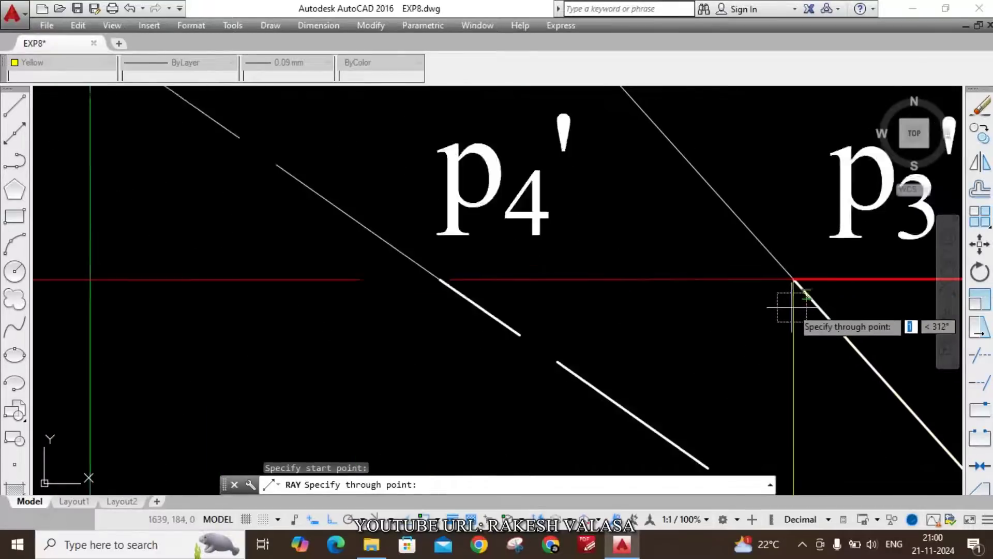
pyautogui.scroll(-2, 794, 295)
pyautogui.click(793, 365)
pyautogui.press('Return')
pyautogui.press('Return')
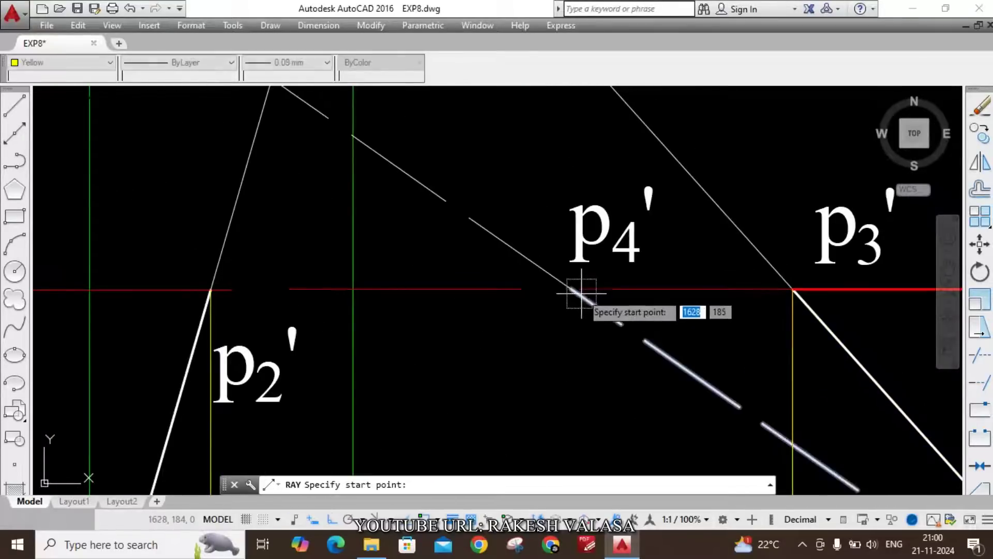
pyautogui.click(572, 291)
pyautogui.click(571, 372)
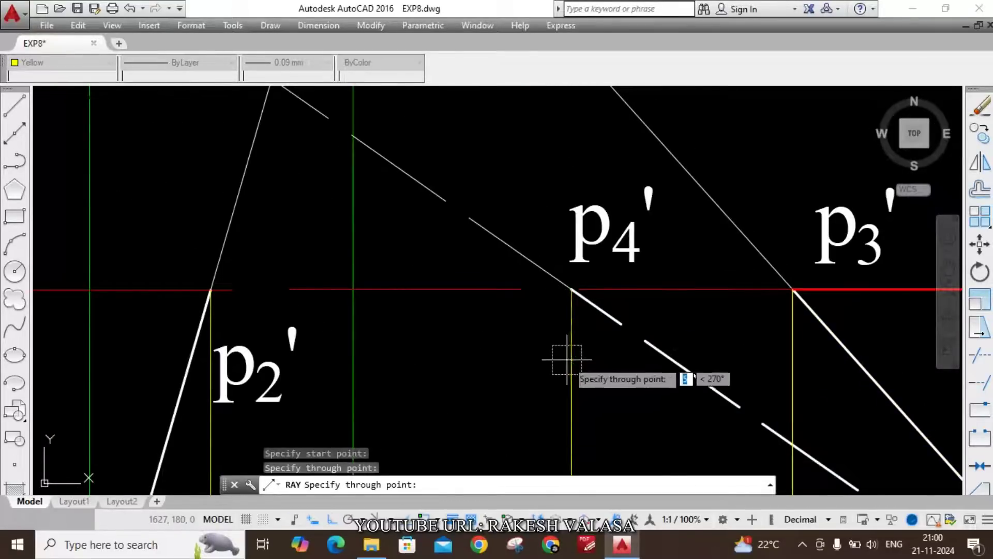
pyautogui.press('Escape')
pyautogui.scroll(-4, 631, 262)
pyautogui.scroll(-2, 569, 227)
pyautogui.scroll(2, 557, 311)
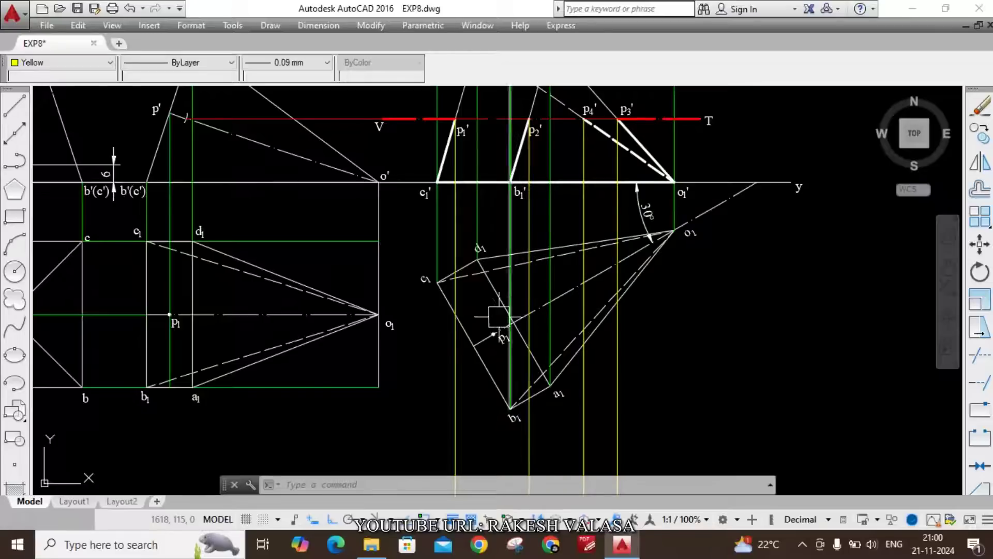
# Zoom in near edge c1–d1 in the top view and start the DONUT command.
pyautogui.scroll(-3, 503, 361)
pyautogui.scroll(5, 469, 227)
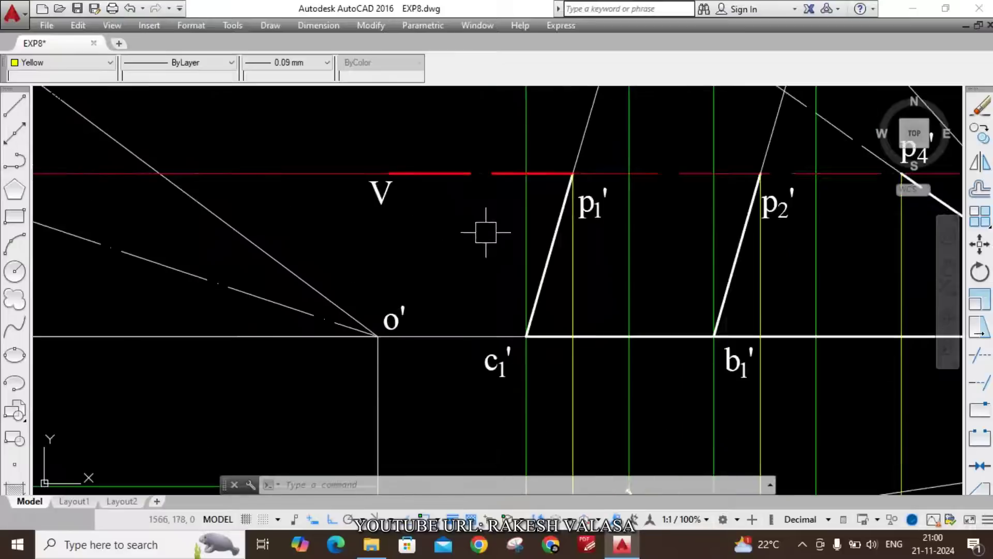
pyautogui.scroll(-4, 571, 183)
pyautogui.scroll(3, 576, 162)
pyautogui.scroll(-1, 569, 176)
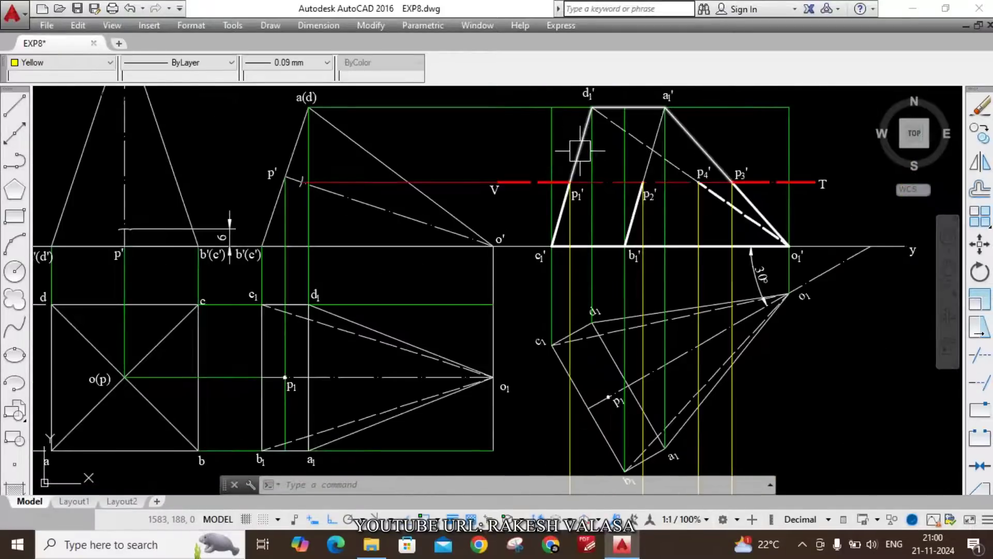
pyautogui.scroll(5, 574, 342)
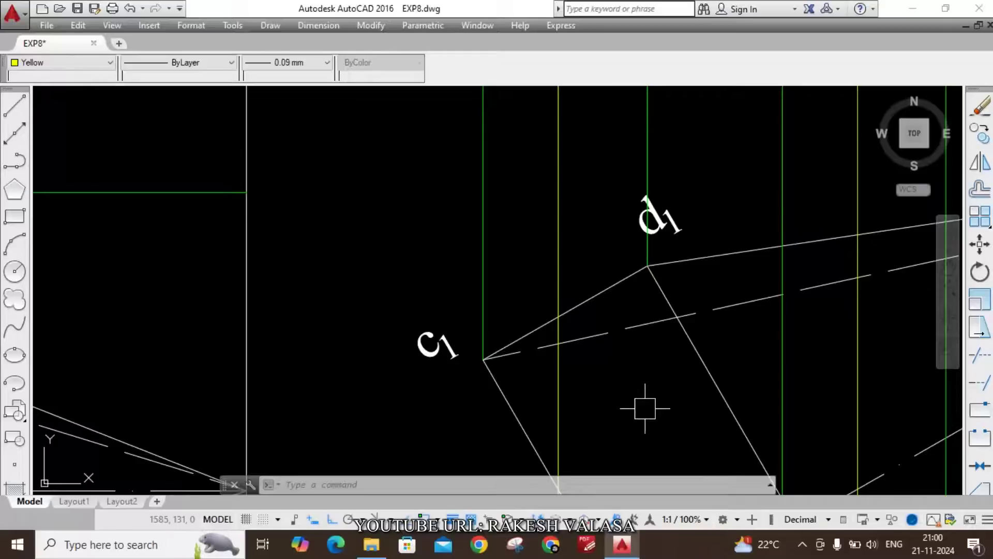
pyautogui.press('Return')
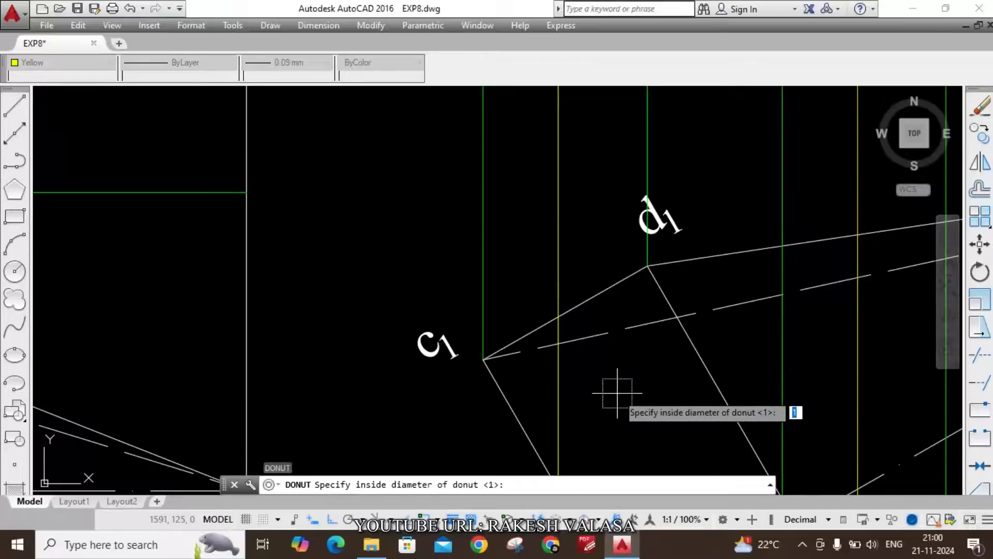
# Set the donut to inside diameter 0 and outside diameter 1 for solid dots.
pyautogui.press('Return')
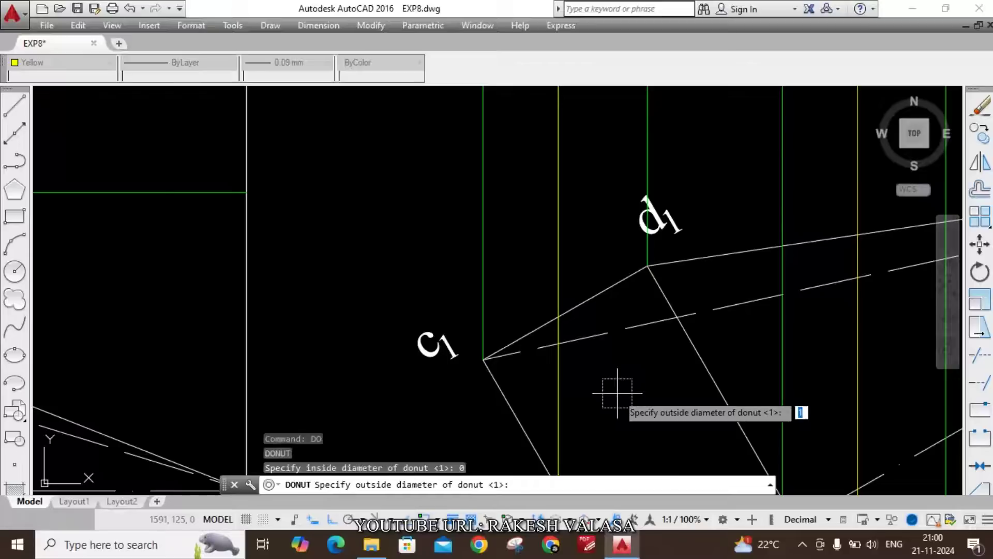
pyautogui.press('Return')
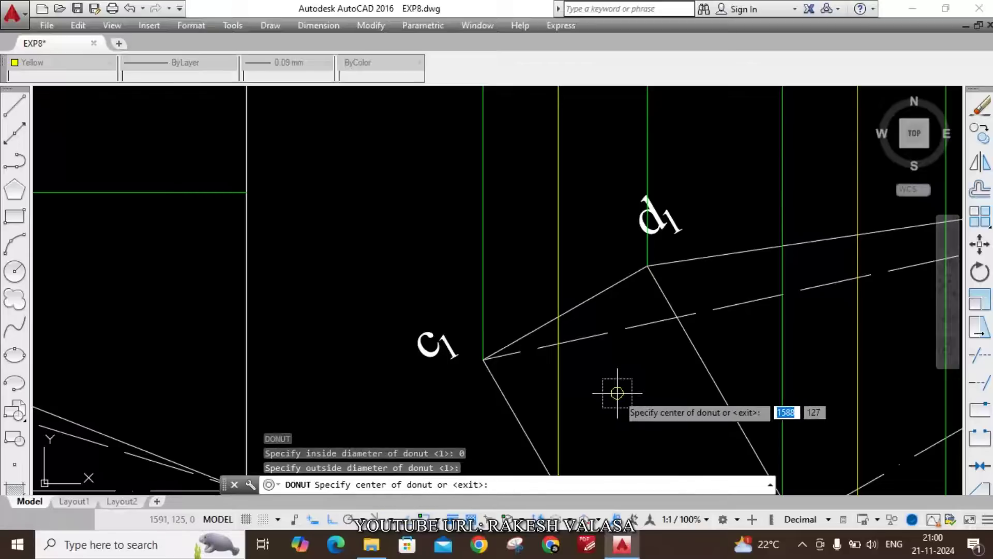
pyautogui.scroll(-3, 558, 317)
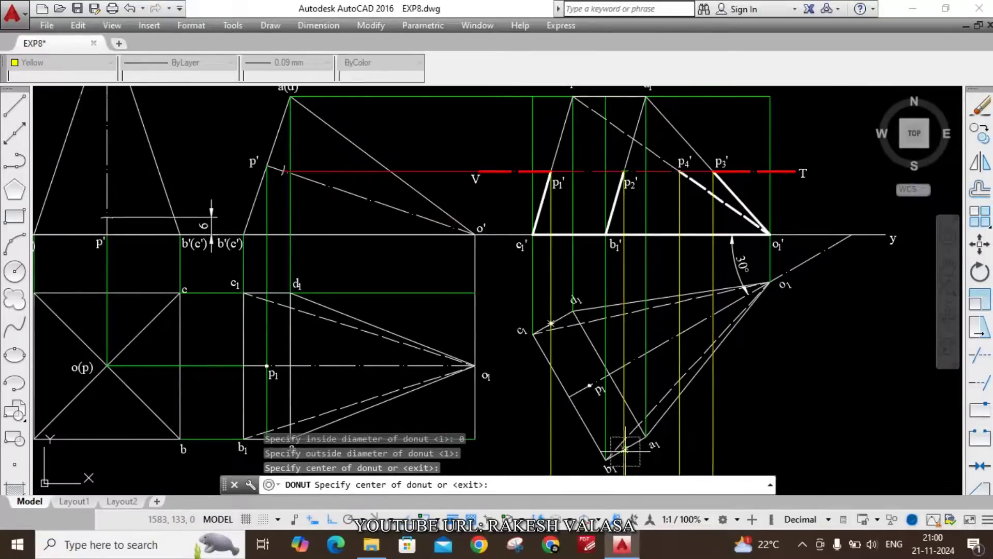
pyautogui.scroll(4, 625, 435)
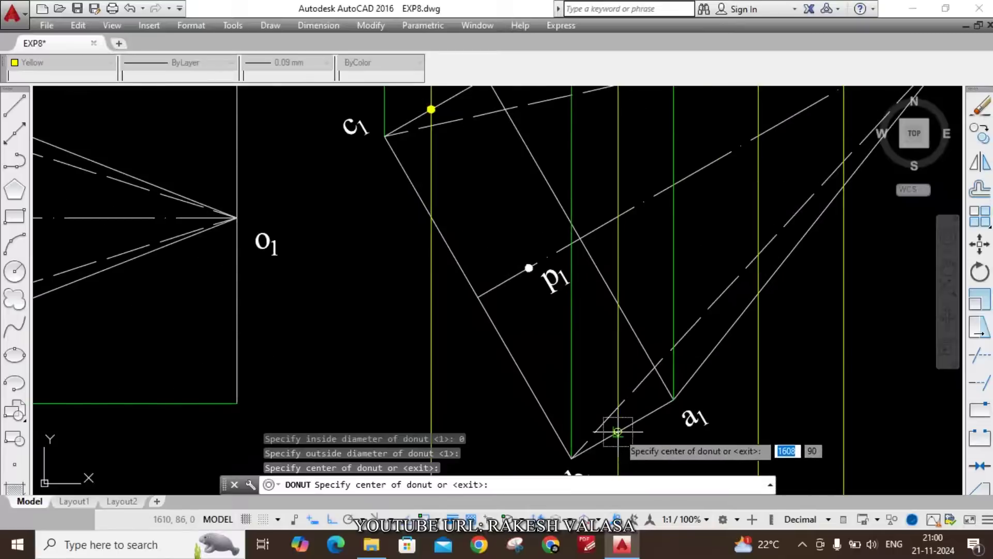
# Place solid dots at three projector–edge intersections, including near a1 and on edge d1–o1.
pyautogui.click(617, 431)
pyautogui.scroll(-5, 618, 434)
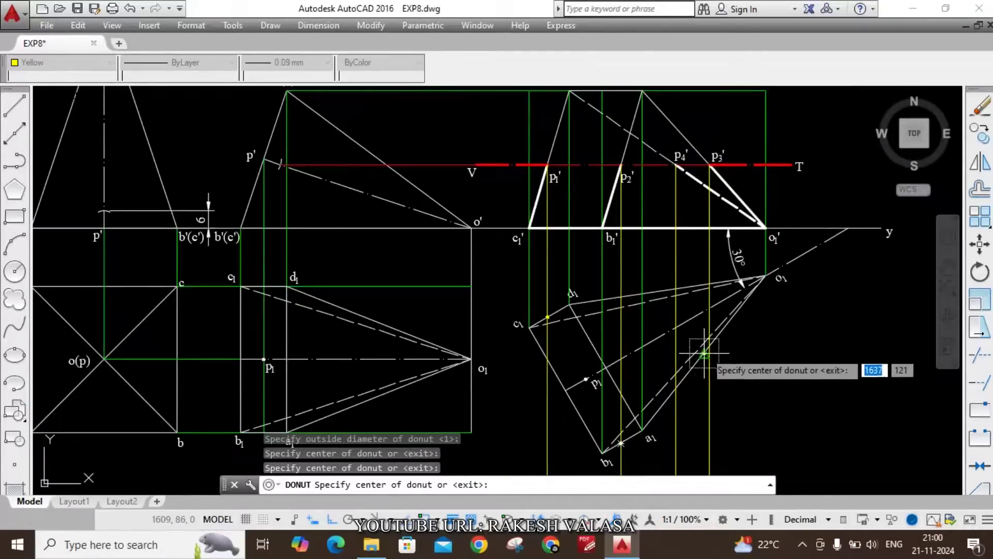
pyautogui.scroll(2, 705, 353)
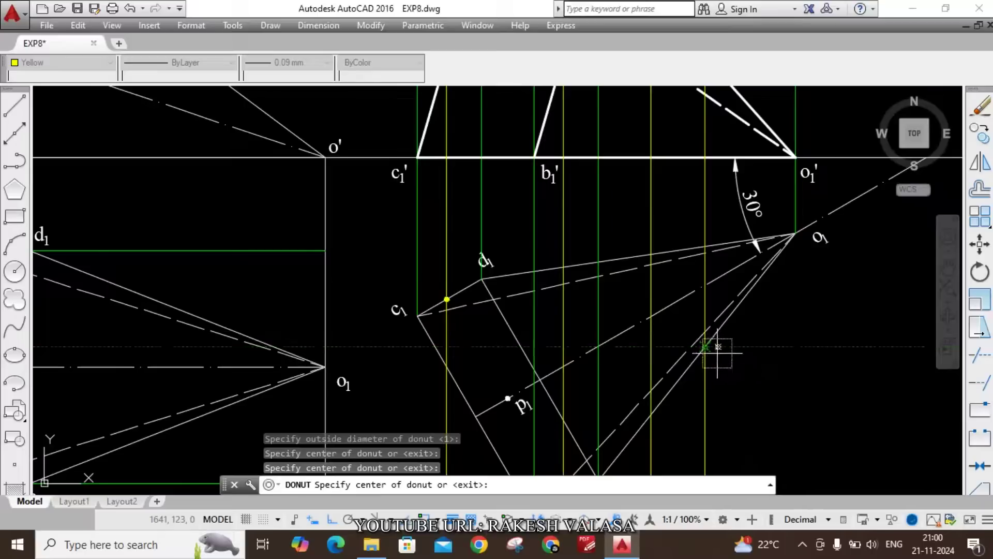
pyautogui.scroll(-2, 718, 353)
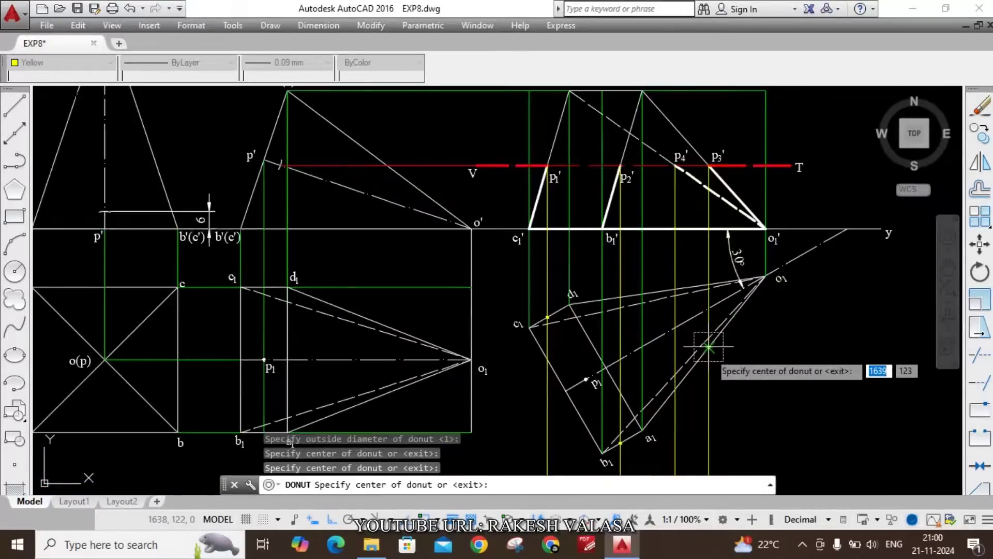
pyautogui.scroll(4, 704, 342)
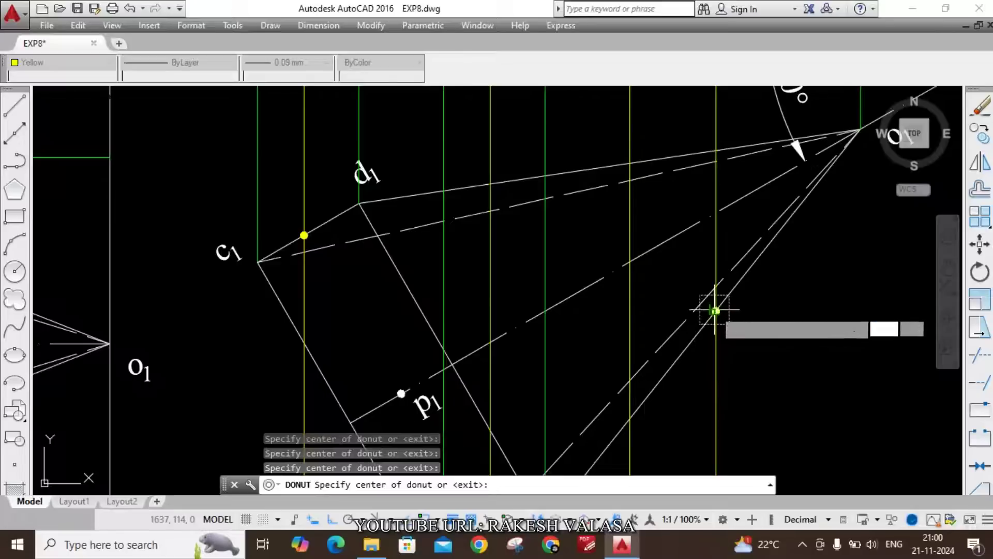
pyautogui.scroll(-2, 716, 311)
pyautogui.scroll(-2, 709, 295)
pyautogui.click(716, 326)
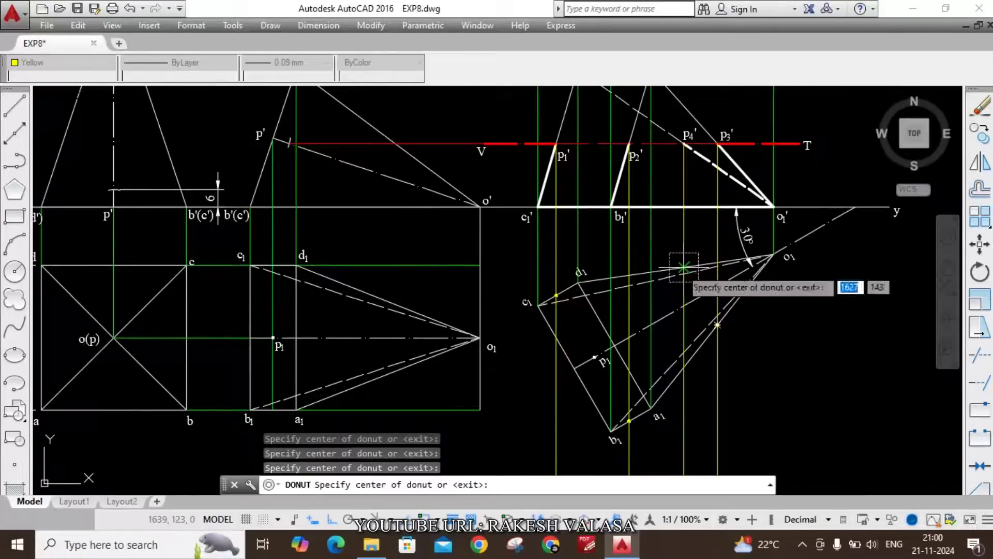
pyautogui.scroll(2, 683, 269)
pyautogui.scroll(3, 687, 264)
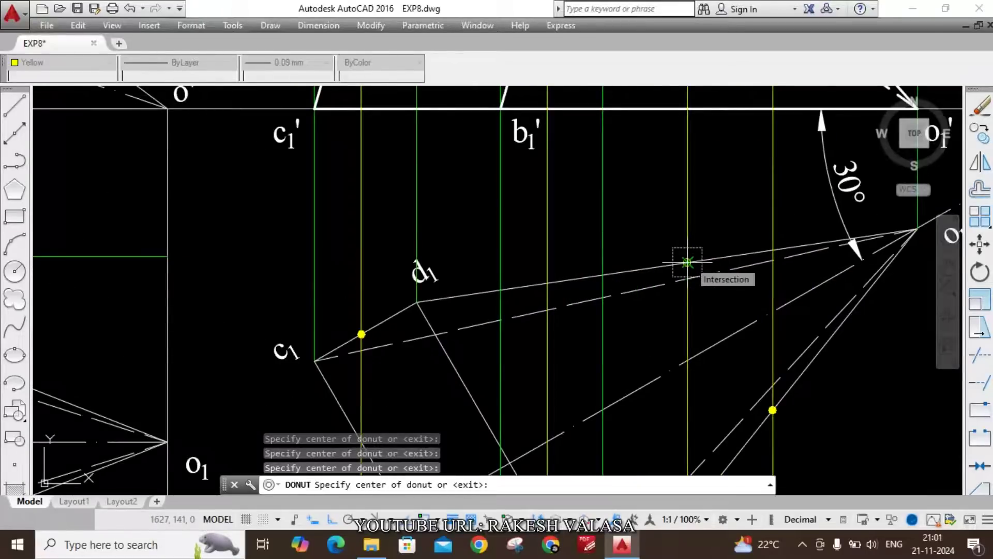
pyautogui.click(687, 263)
pyautogui.press('Escape')
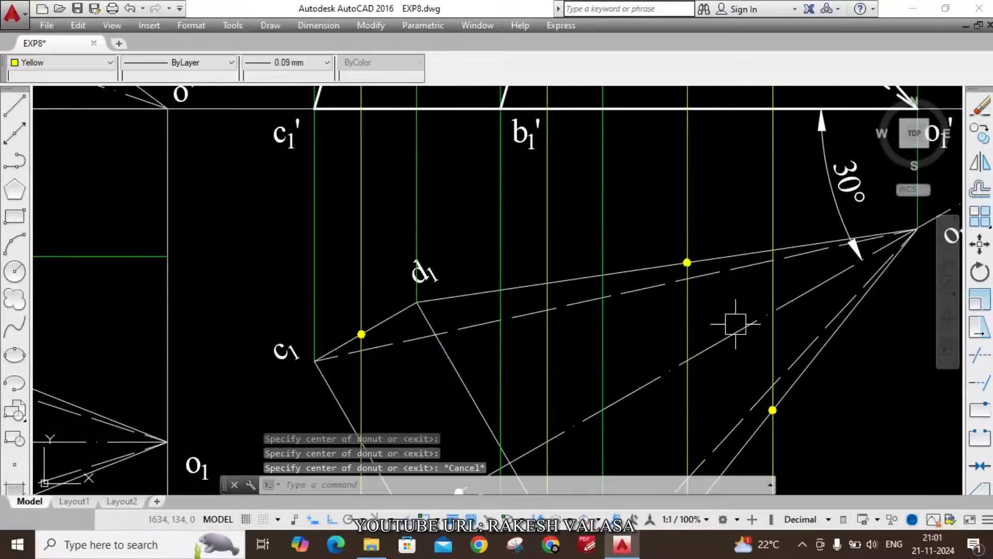
pyautogui.scroll(-5, 731, 326)
pyautogui.scroll(4, 595, 321)
pyautogui.scroll(-4, 590, 326)
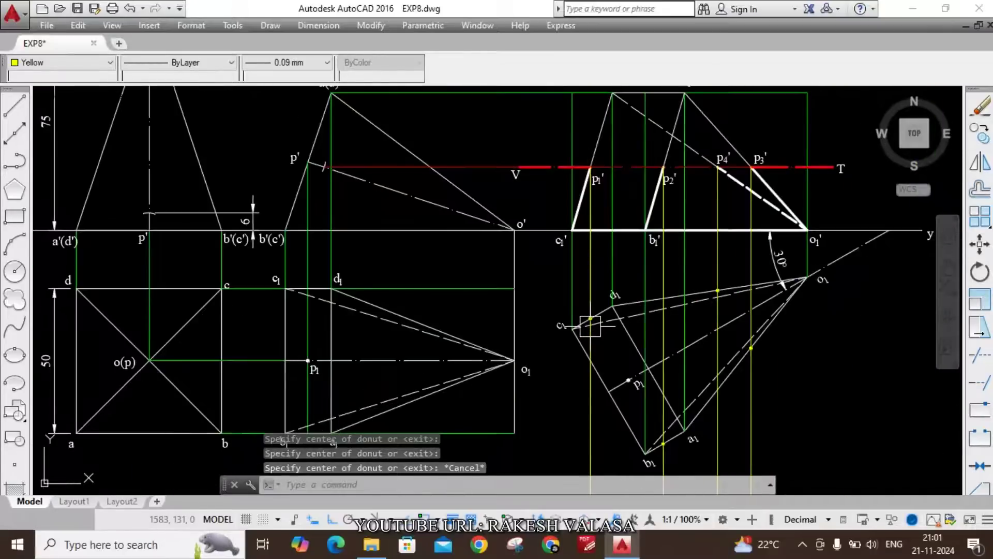
pyautogui.scroll(4, 590, 326)
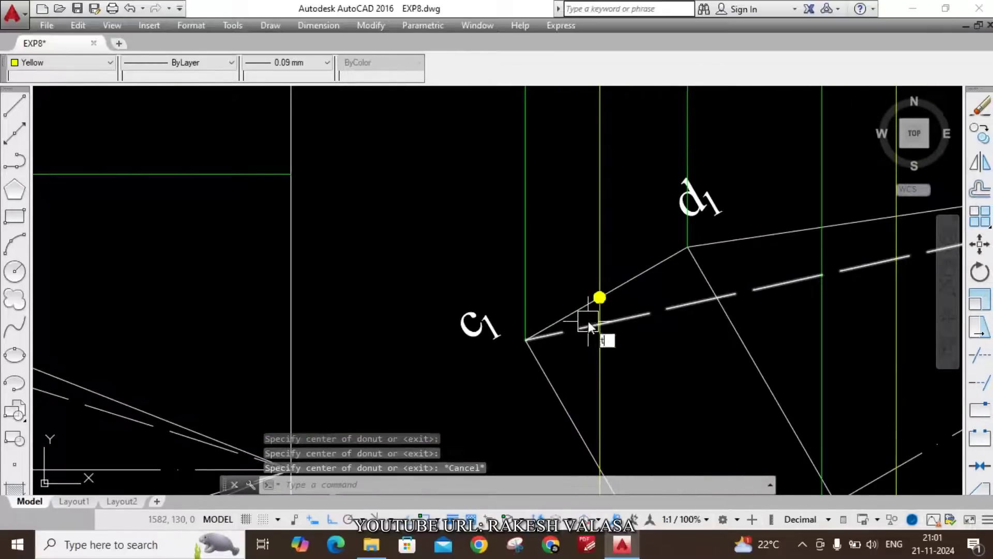
# Discard an unfinished yellow text label and make ByBlock the current drawing colour.
pyautogui.write('mt')
pyautogui.press('Return')
pyautogui.scroll(3, 554, 266)
pyautogui.click(558, 263)
pyautogui.click(615, 333)
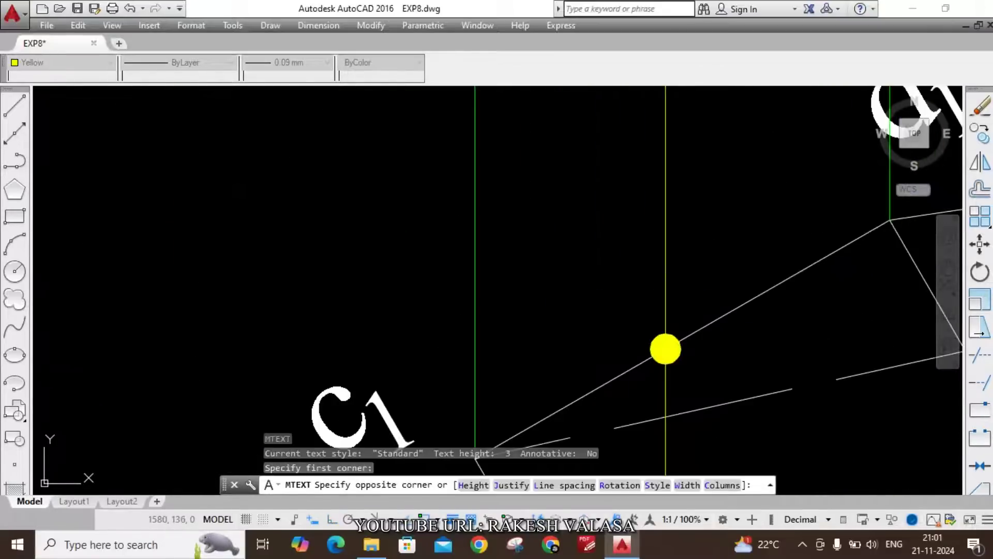
pyautogui.write('p1')
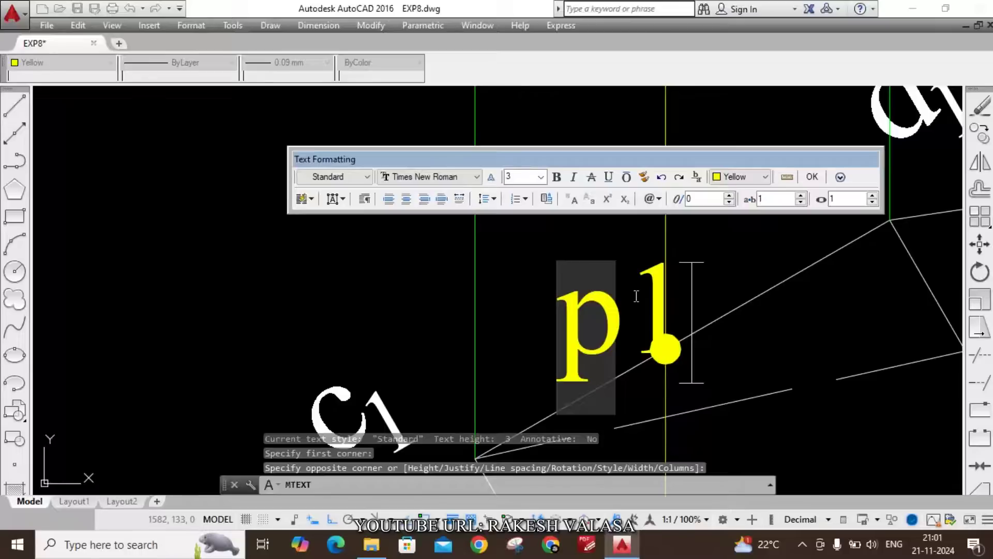
pyautogui.press('Escape')
pyautogui.click(577, 272)
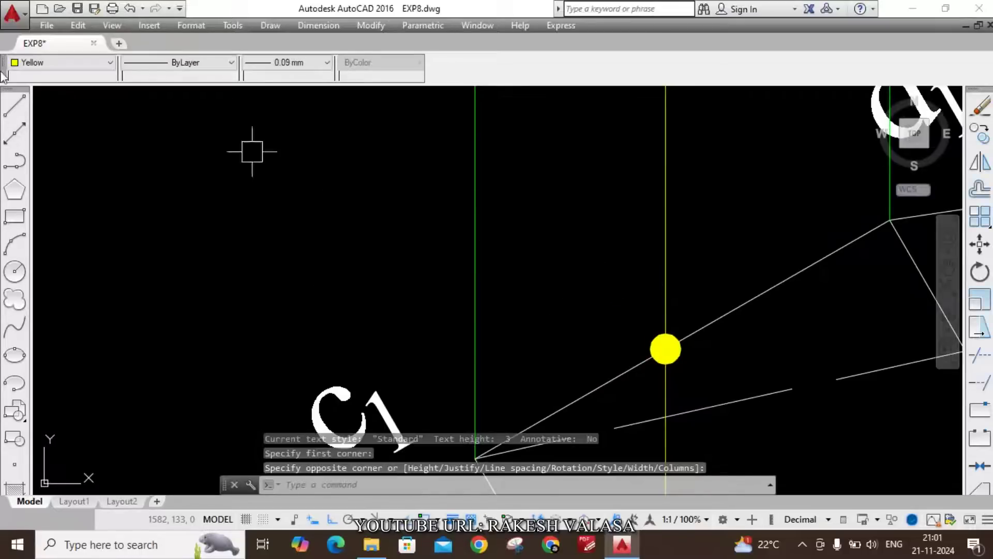
pyautogui.click(67, 65)
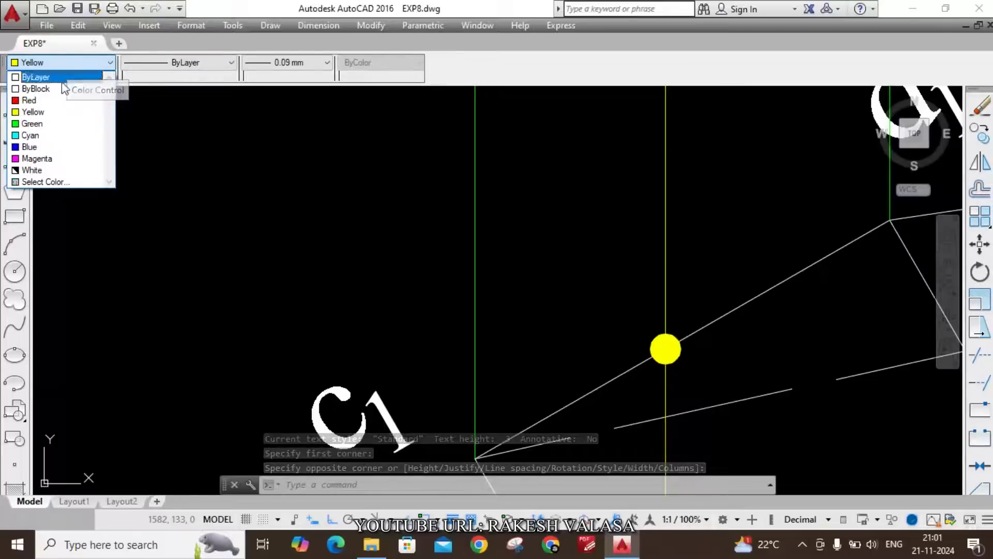
pyautogui.press('Escape')
pyautogui.press('Escape')
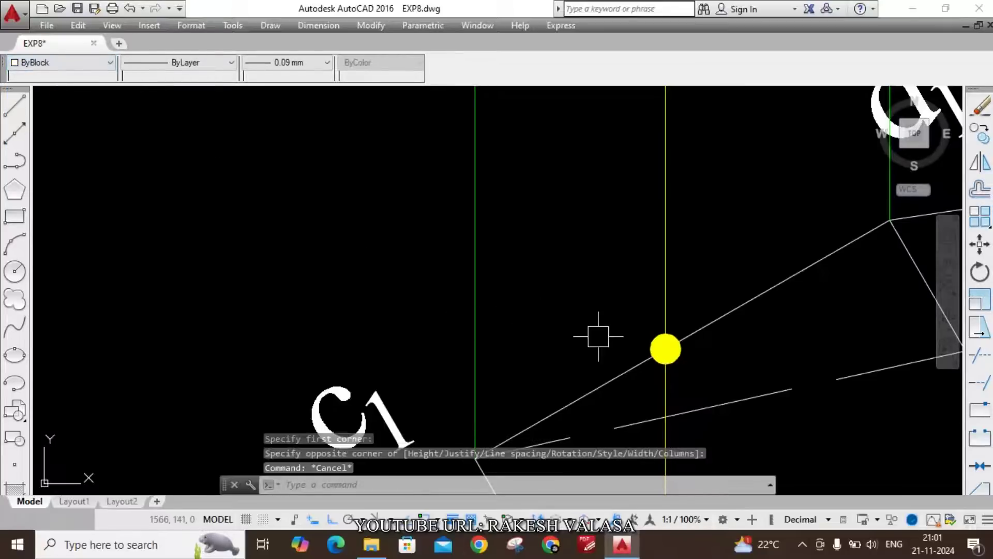
# Create a multiline text label 'p1' with the 1 formatted as subscript.
pyautogui.write('t')
pyautogui.press('Return')
pyautogui.click(576, 278)
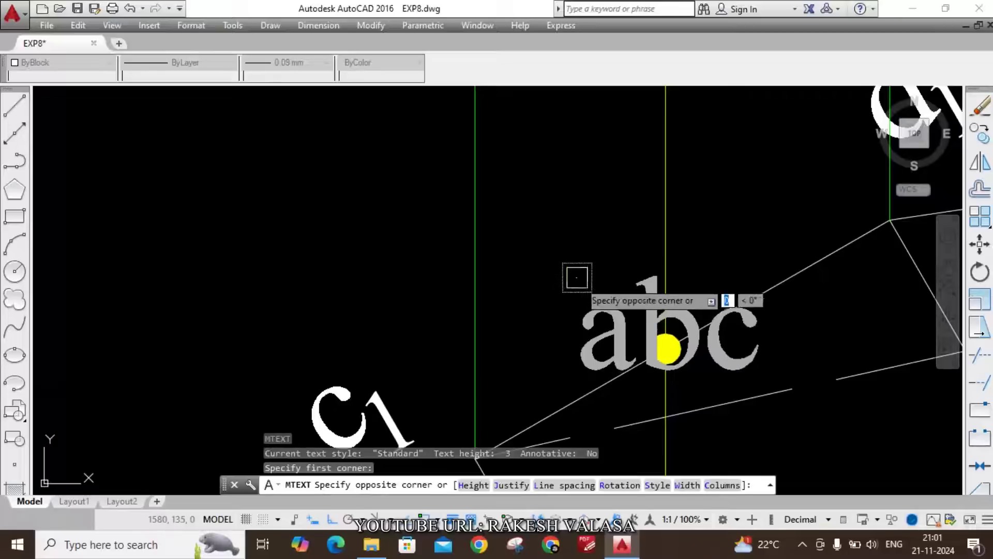
pyautogui.click(626, 342)
pyautogui.write('p')
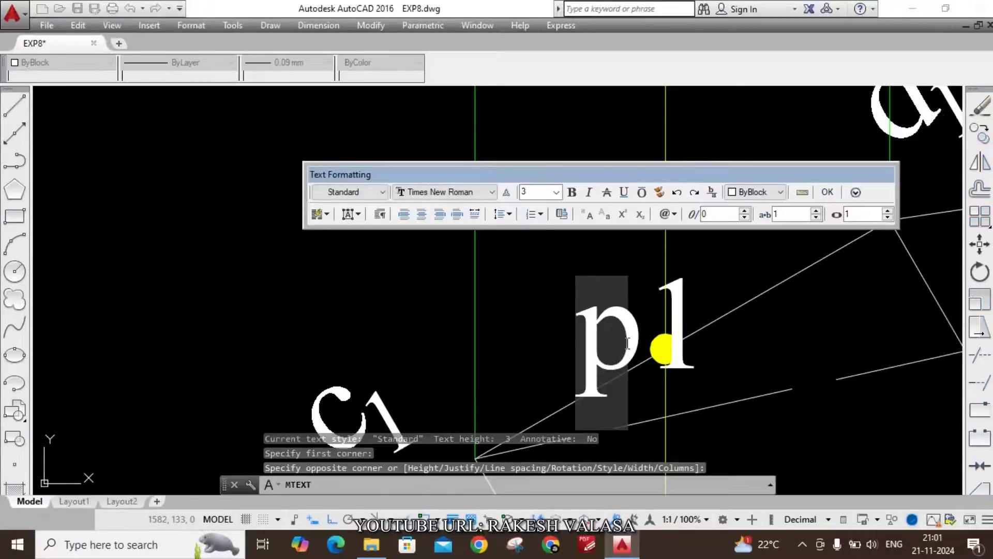
pyautogui.moveTo(679, 301); pyautogui.dragTo(660, 279)
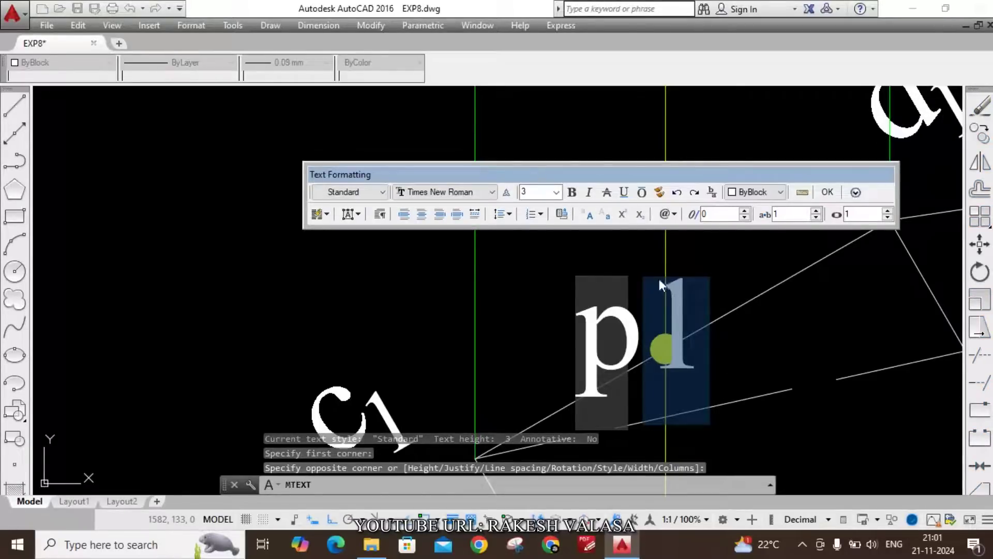
pyautogui.click(640, 214)
pyautogui.click(833, 192)
pyautogui.click(722, 279)
pyautogui.scroll(-3, 709, 287)
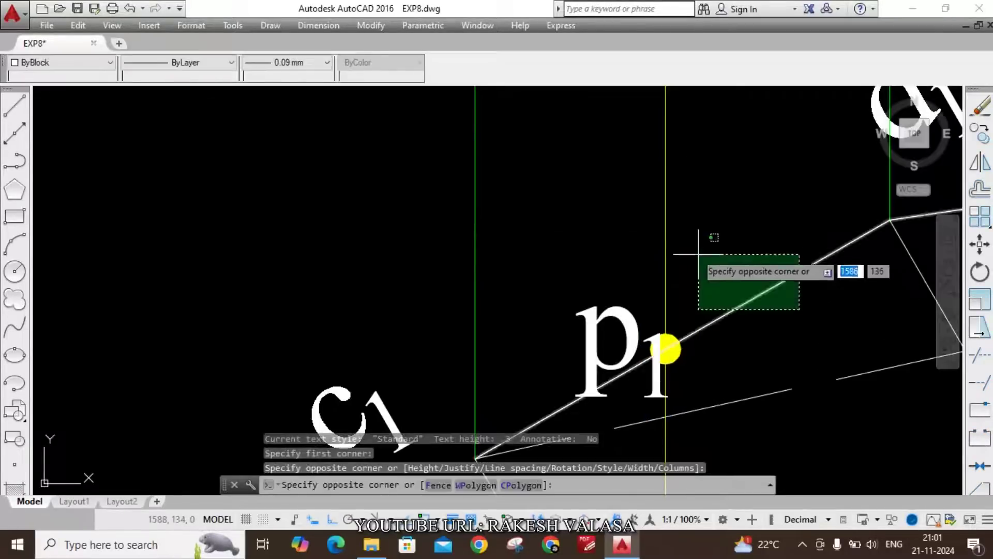
pyautogui.press('Escape')
pyautogui.scroll(2, 661, 289)
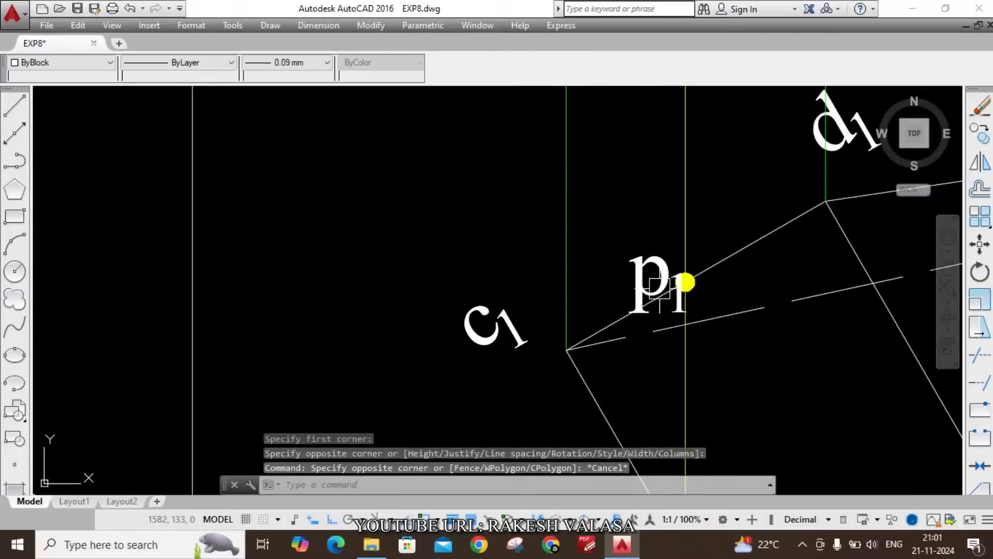
# Move the p1 label with Ortho off so it sits just above its dot.
pyautogui.write('m')
pyautogui.press('Return')
pyautogui.click(663, 293)
pyautogui.press('Return')
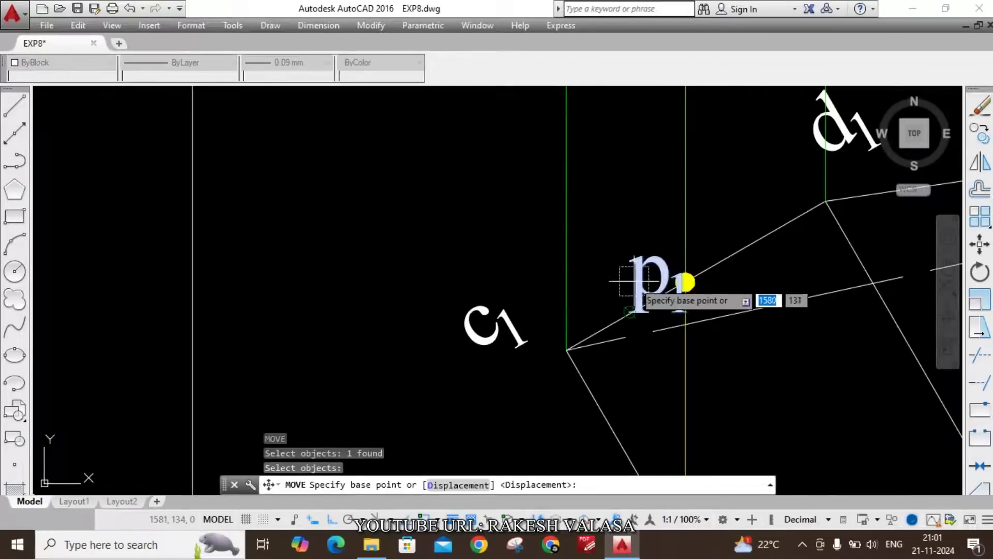
pyautogui.click(633, 282)
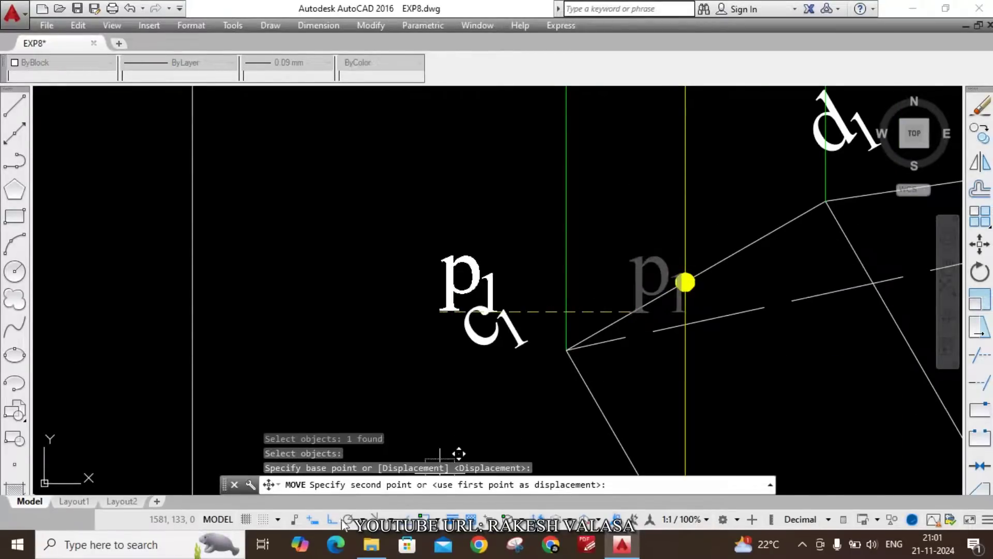
pyautogui.press('F8')
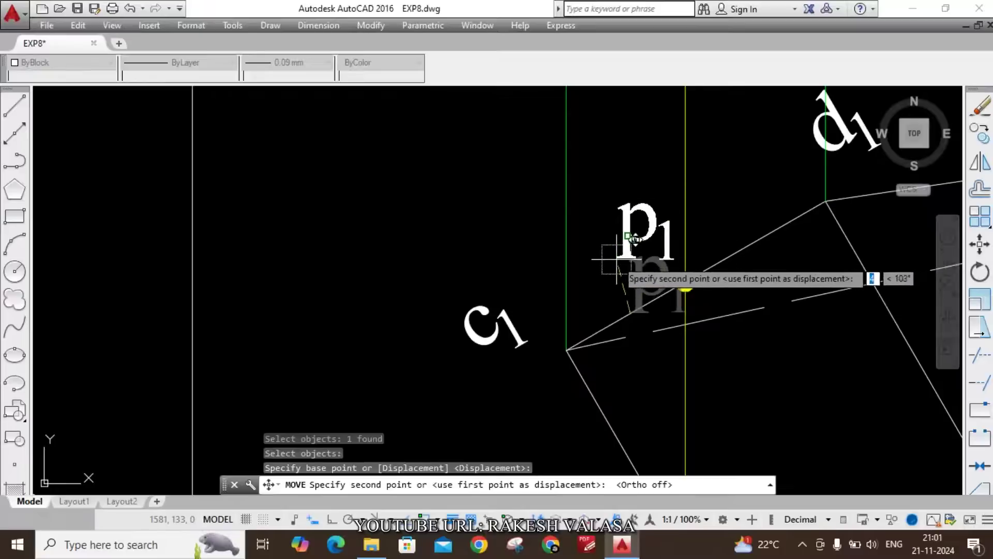
pyautogui.click(614, 262)
pyautogui.scroll(-4, 615, 217)
pyautogui.scroll(4, 644, 200)
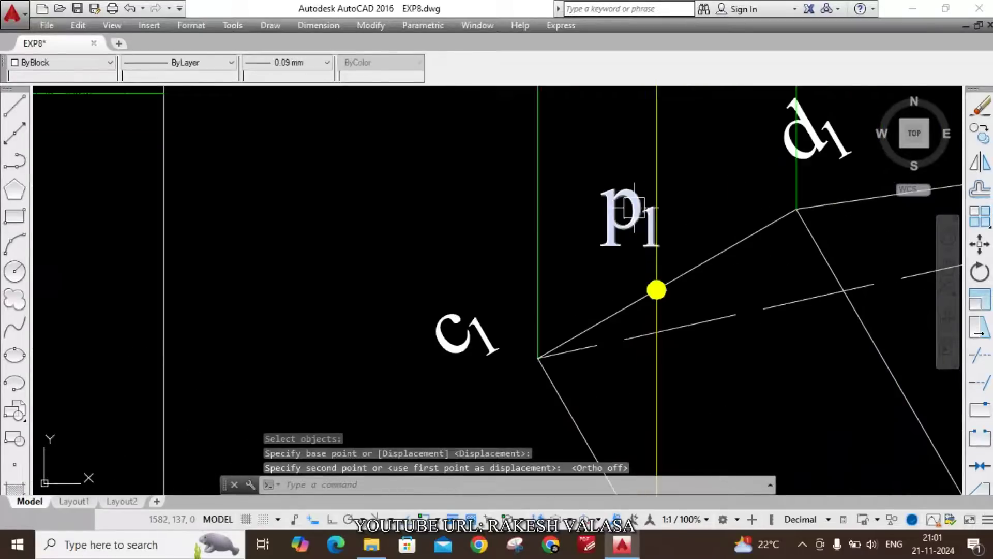
# Copy the p1 label beside the three other section-point dots, including near a1.
pyautogui.write('co')
pyautogui.press('Return')
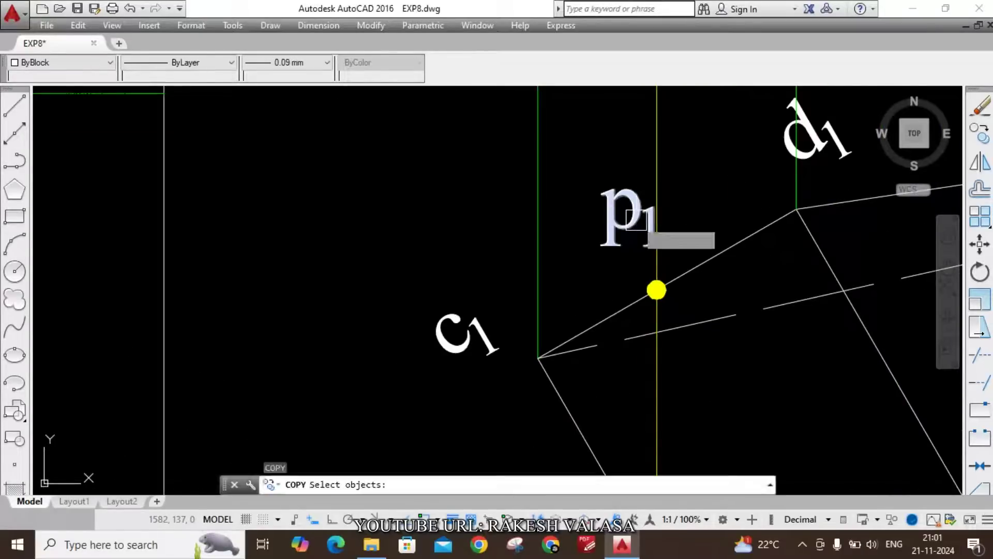
pyautogui.click(615, 225)
pyautogui.press('Return')
pyautogui.click(615, 215)
pyautogui.scroll(-4, 621, 215)
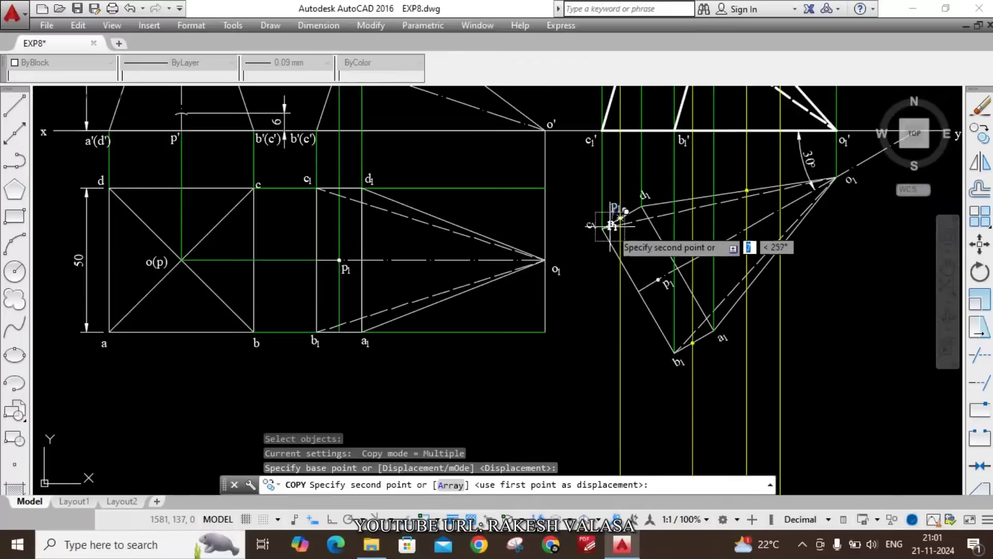
pyautogui.scroll(4, 698, 343)
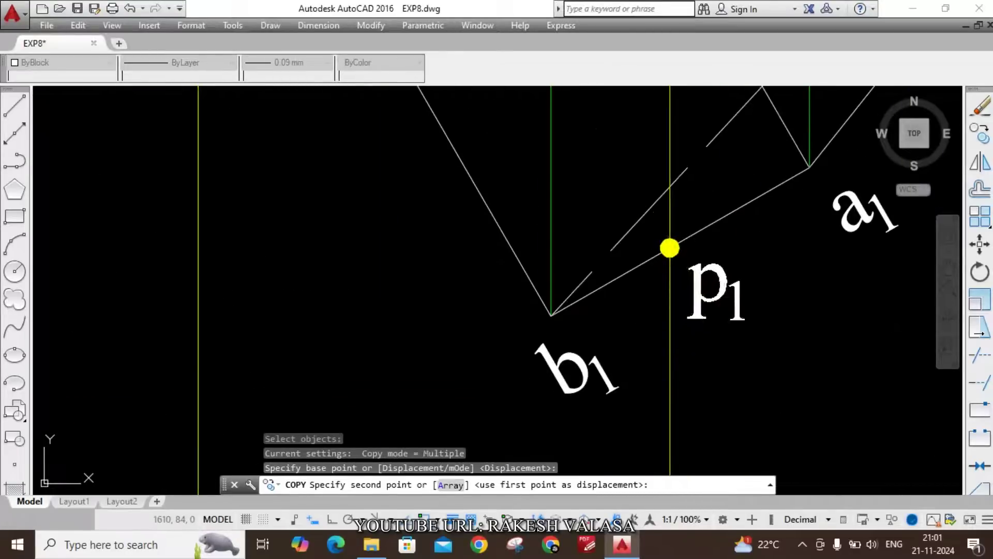
pyautogui.click(706, 298)
pyautogui.scroll(-5, 714, 290)
pyautogui.scroll(-3, 729, 276)
pyautogui.scroll(8, 799, 266)
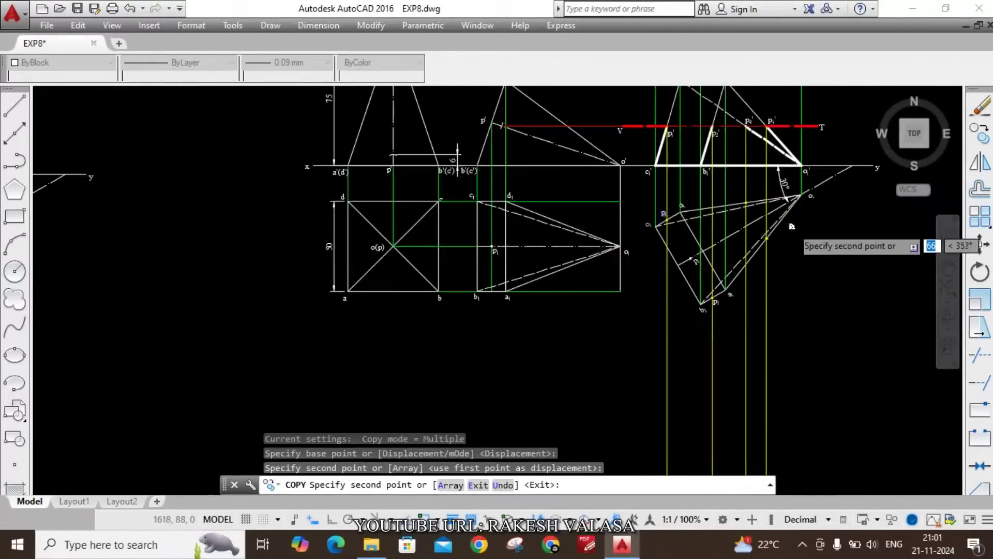
pyautogui.click(594, 246)
pyautogui.scroll(-4, 594, 245)
pyautogui.scroll(6, 600, 191)
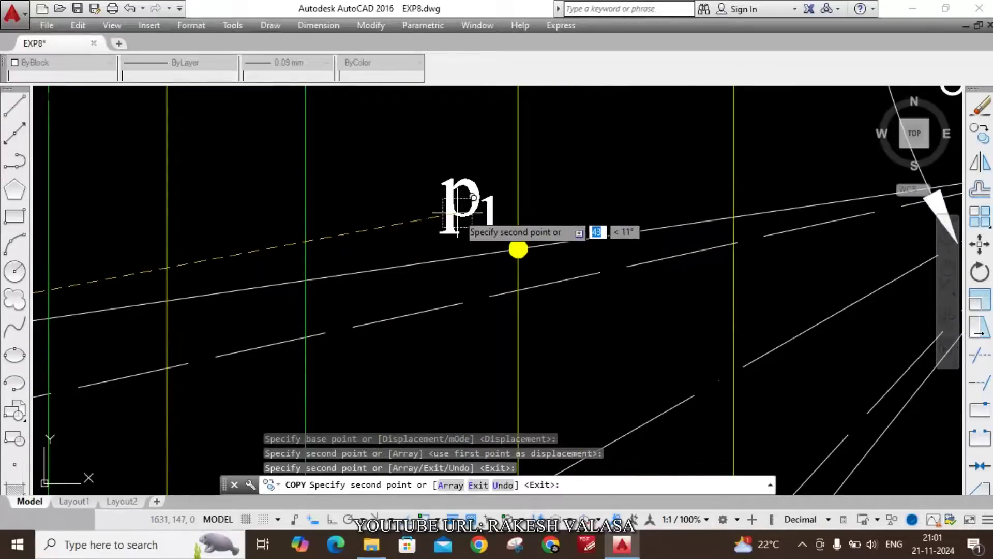
pyautogui.click(452, 216)
pyautogui.press('Escape')
pyautogui.scroll(-5, 558, 171)
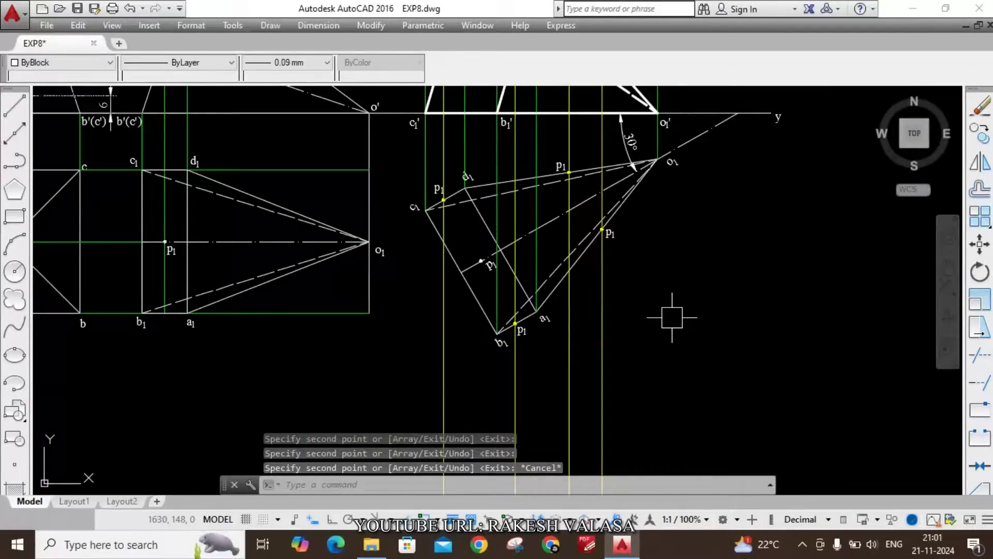
pyautogui.write('tr')
pyautogui.press('Return')
pyautogui.press('Return')
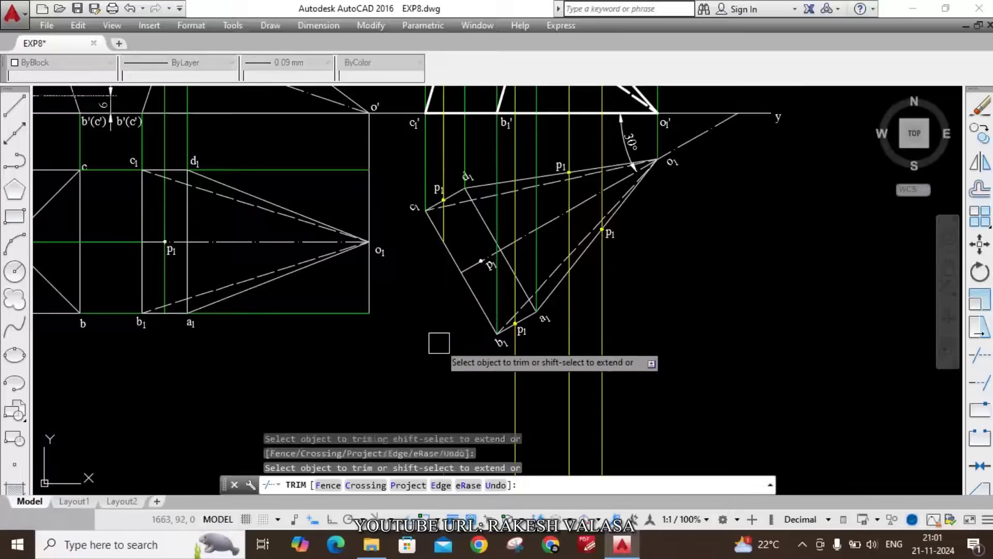
# Trim the yellow projectors below the section points so they end at the dots near b1 and p1.
pyautogui.click(510, 386)
pyautogui.click(571, 366)
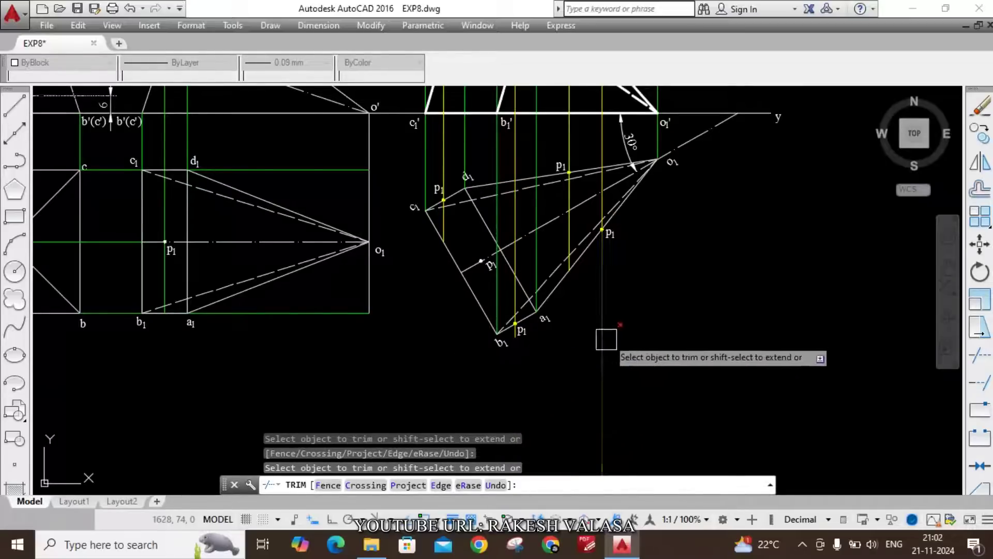
pyautogui.click(612, 337)
pyautogui.click(569, 344)
pyautogui.scroll(10, 516, 337)
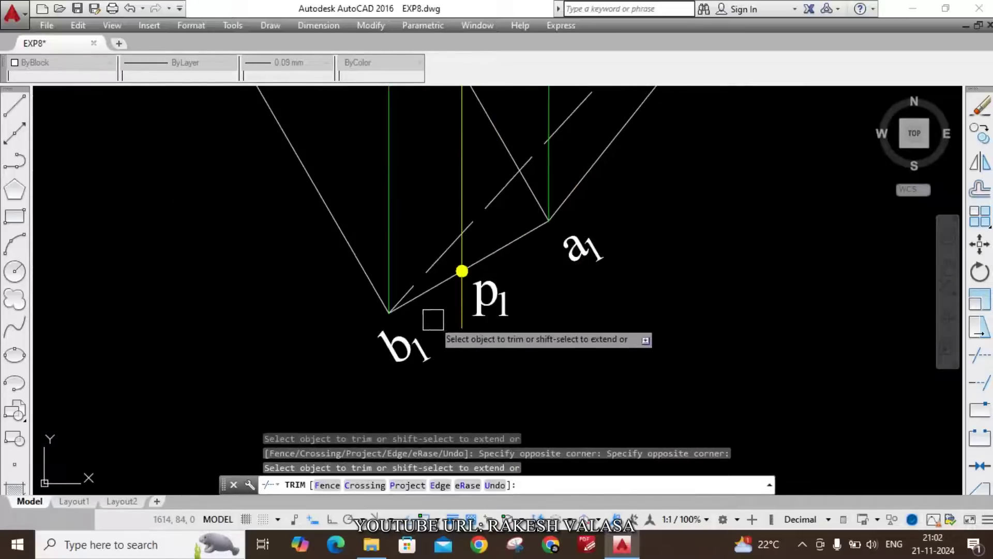
pyautogui.press('Escape')
pyautogui.scroll(-8, 518, 372)
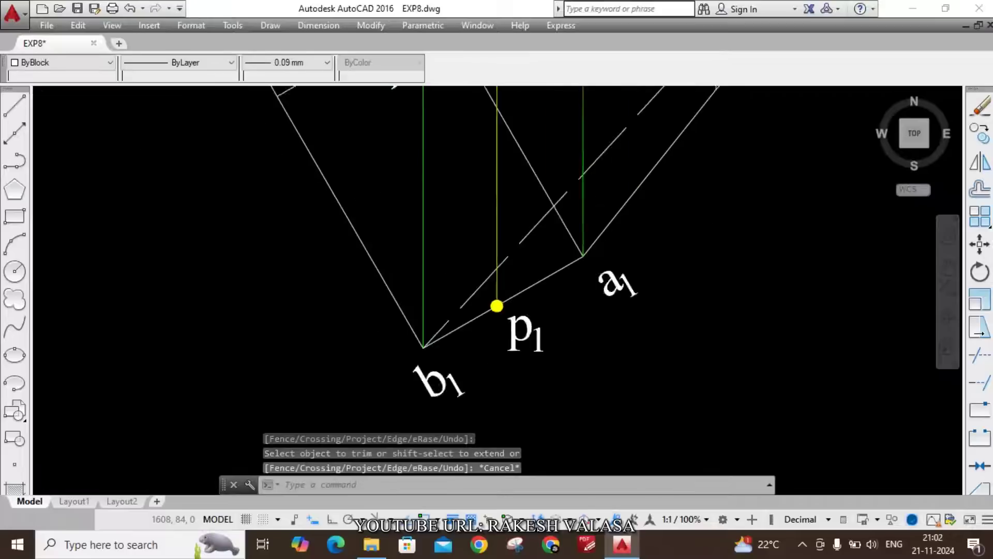
pyautogui.scroll(-4, 558, 370)
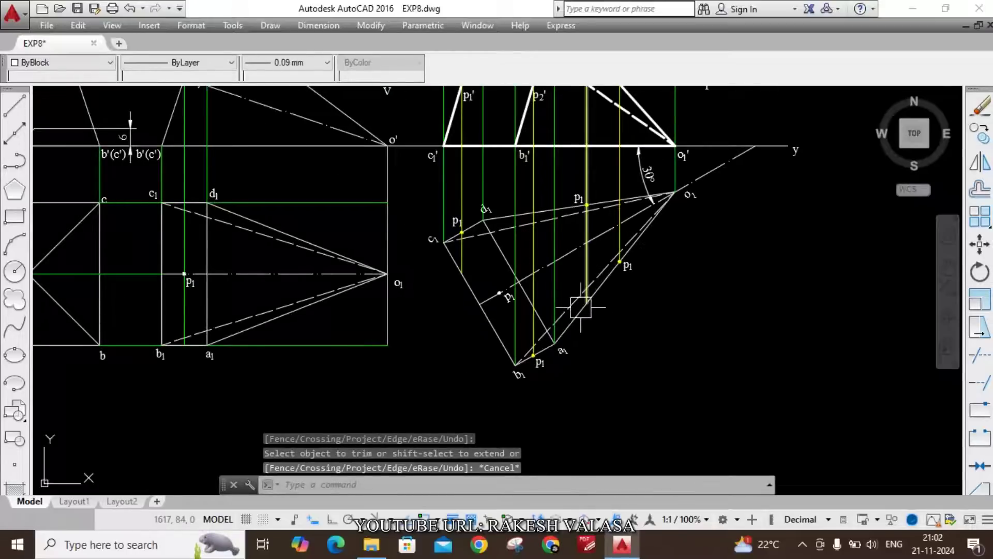
pyautogui.scroll(2, 453, 205)
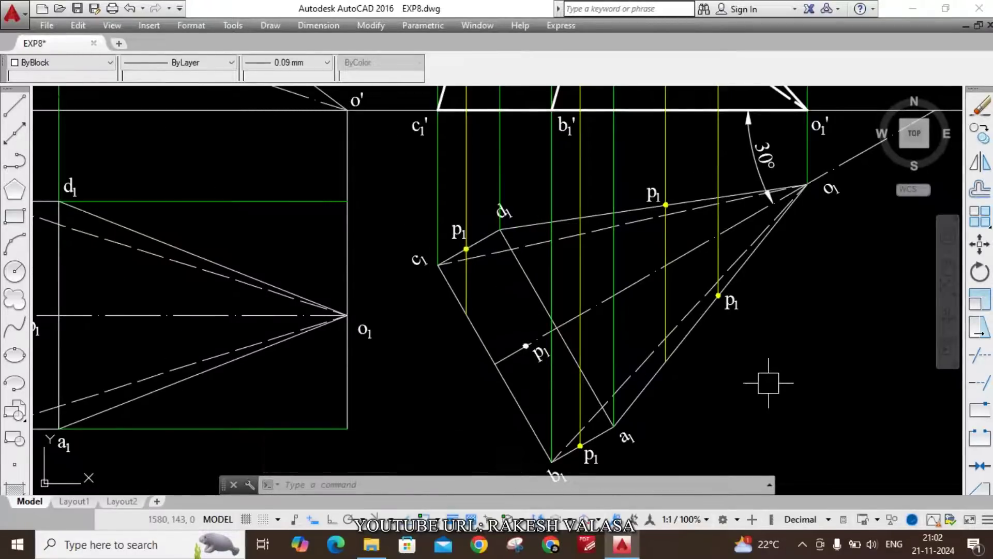
# Restart TRIM and then a polyline, cancelling both without changing the drawing.
pyautogui.write('tr')
pyautogui.press('Return')
pyautogui.press('Return')
pyautogui.scroll(4, 468, 286)
pyautogui.scroll(-4, 468, 285)
pyautogui.press('Escape')
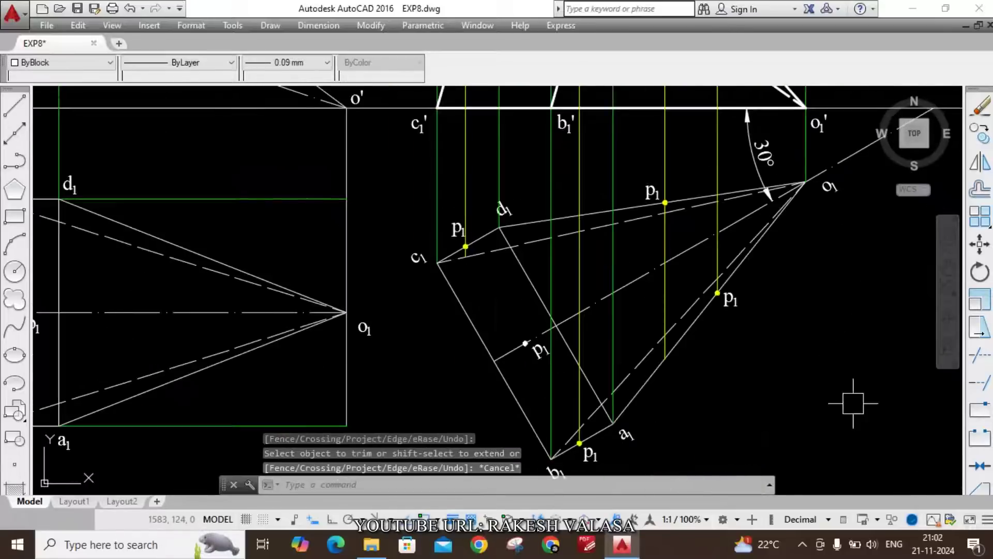
pyautogui.write('pl')
pyautogui.press('Return')
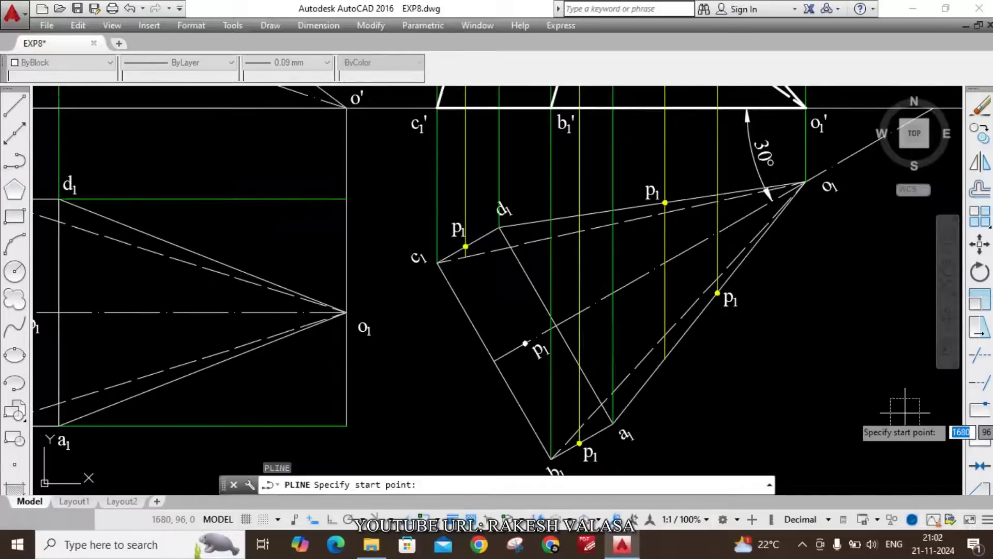
pyautogui.press('Escape')
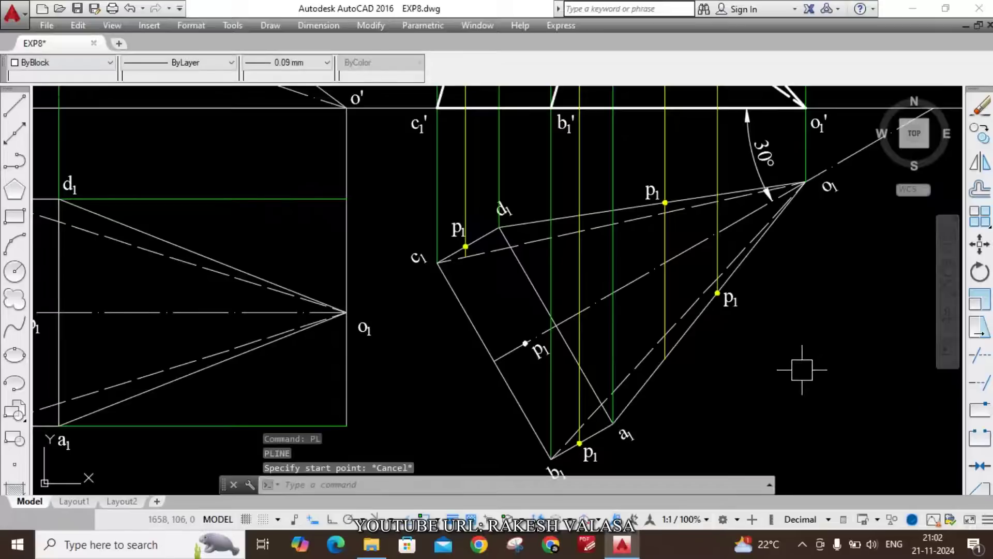
pyautogui.scroll(-2, 775, 320)
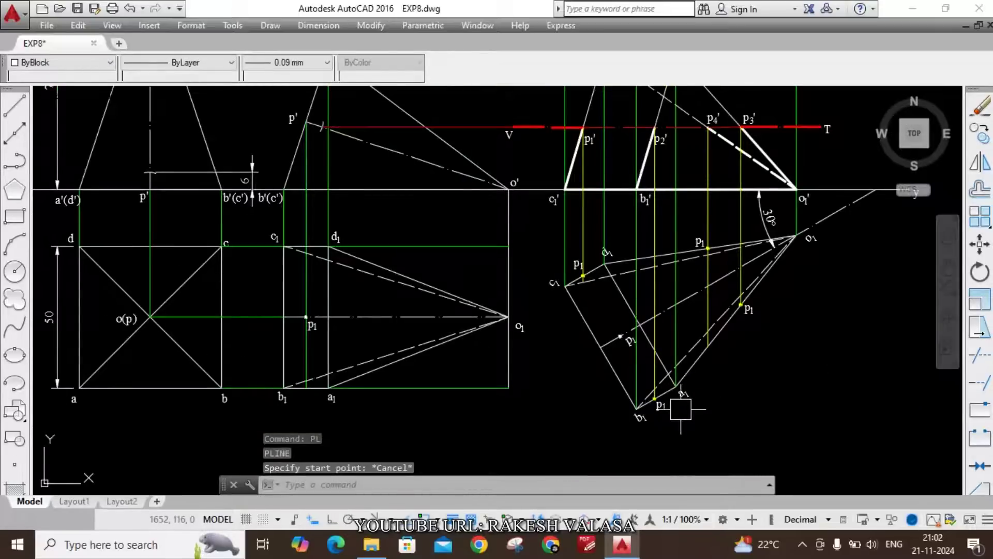
pyautogui.scroll(5, 671, 413)
# Change the p1 label near b1 to read p2, with the 2 subscripted.
pyautogui.doubleClick(645, 385)
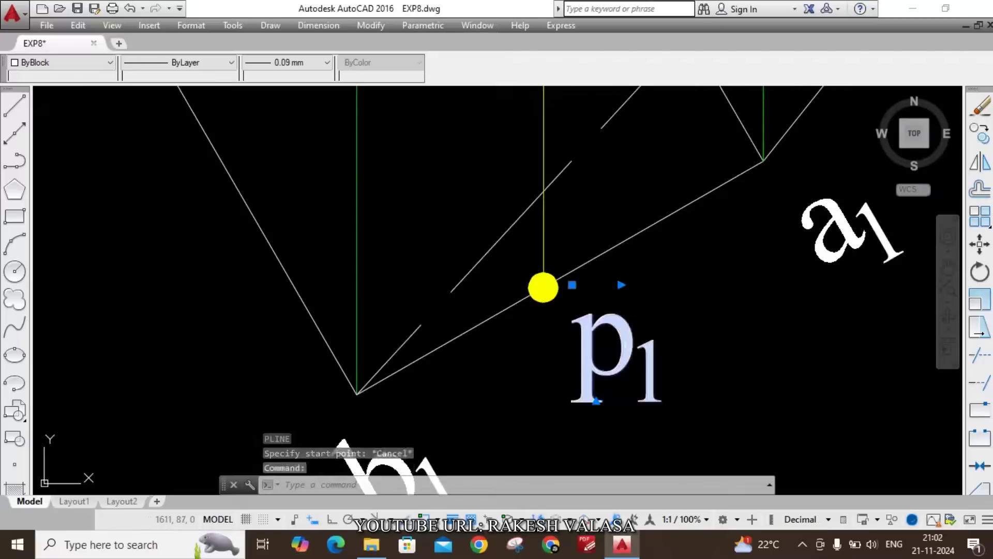
pyautogui.moveTo(647, 375); pyautogui.dragTo(662, 381)
pyautogui.press('BackSpace')
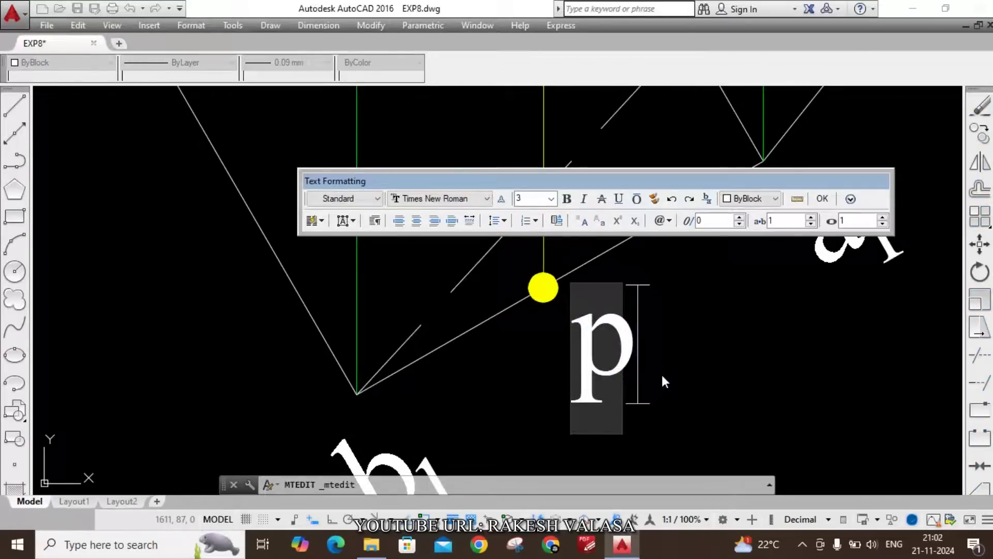
pyautogui.write('2')
pyautogui.moveTo(673, 333); pyautogui.dragTo(665, 333)
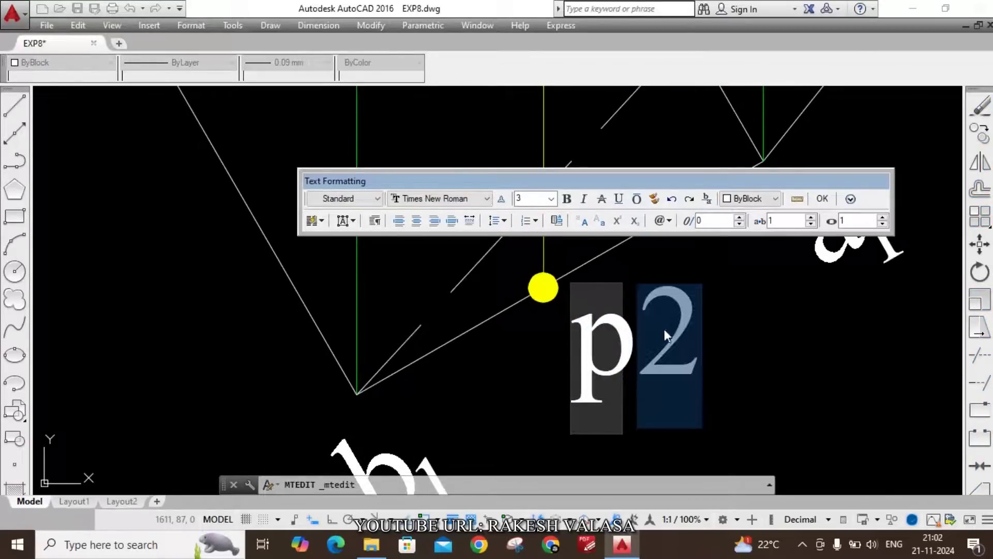
pyautogui.click(634, 221)
pyautogui.click(822, 199)
# Change the p1 label on the right edge to read p3, with the 3 subscripted.
pyautogui.scroll(-5, 817, 286)
pyautogui.scroll(-4, 817, 286)
pyautogui.scroll(-2, 828, 290)
pyautogui.scroll(5, 791, 304)
pyautogui.scroll(-1, 775, 326)
pyautogui.scroll(3, 775, 326)
pyautogui.doubleClick(720, 336)
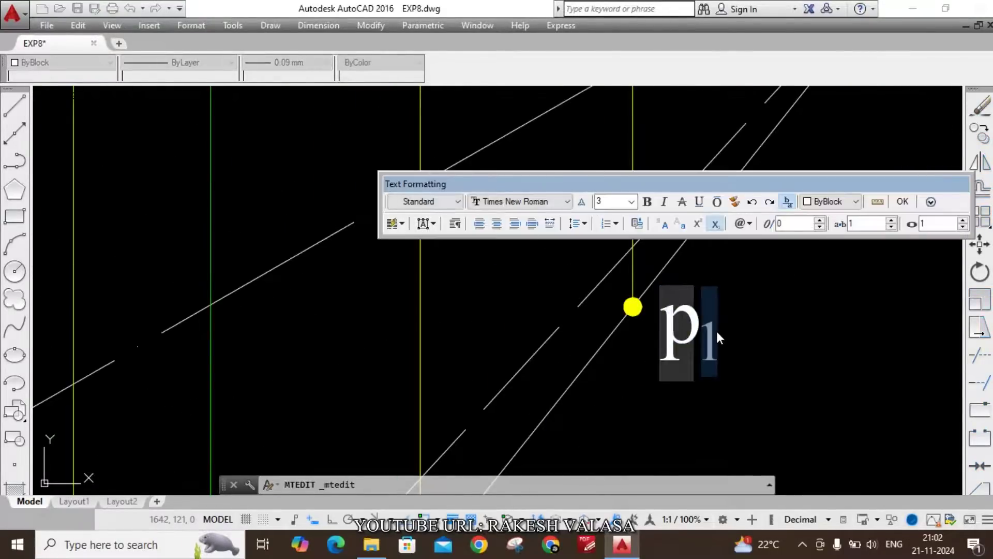
pyautogui.write('3')
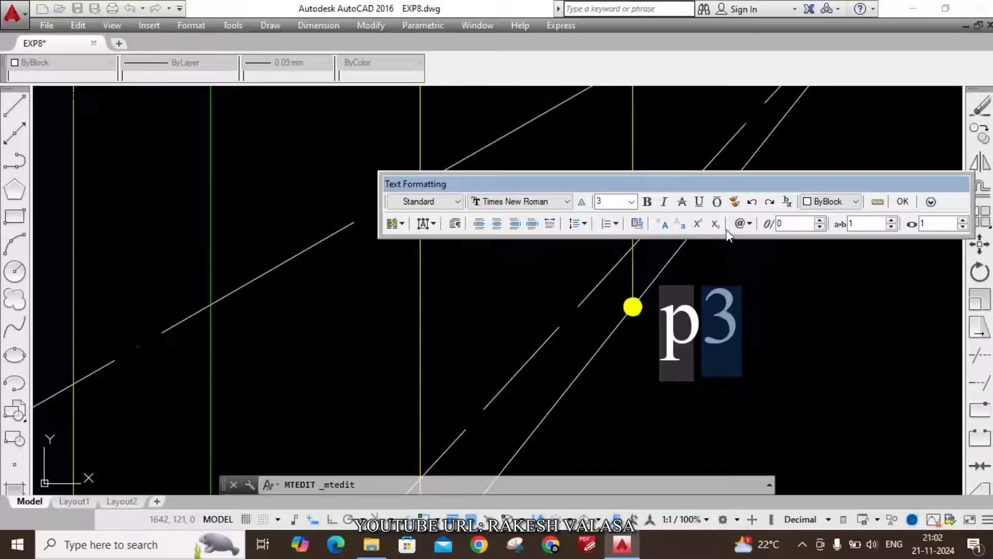
pyautogui.click(716, 225)
pyautogui.click(798, 348)
# Change the remaining copied p1 label to read p4.
pyautogui.scroll(-3, 791, 362)
pyautogui.scroll(5, 789, 377)
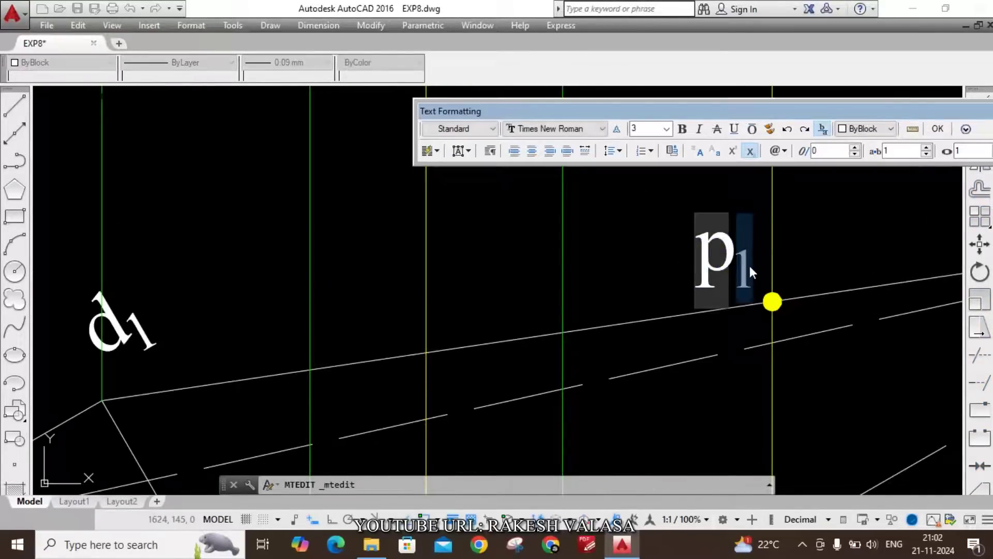
pyautogui.write('4')
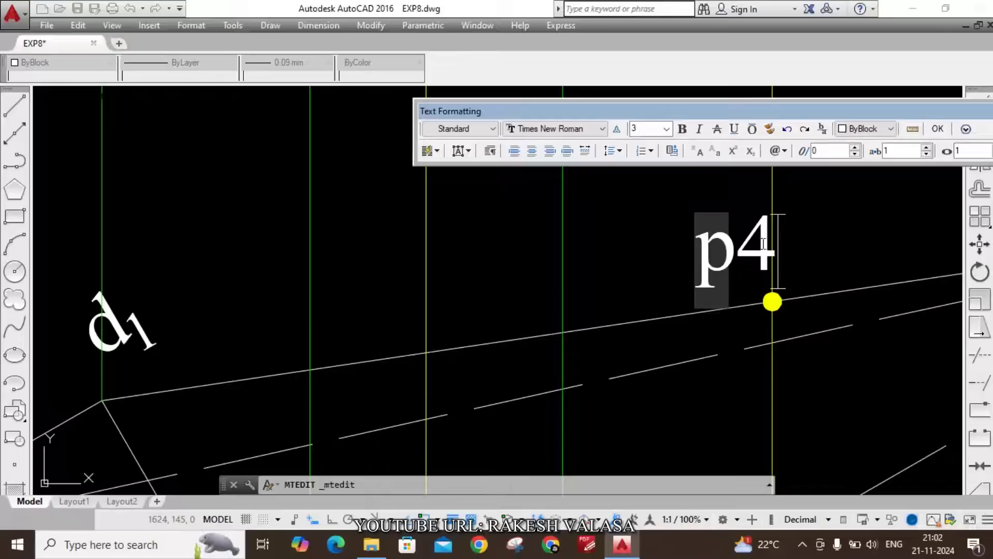
pyautogui.moveTo(769, 243); pyautogui.dragTo(747, 237)
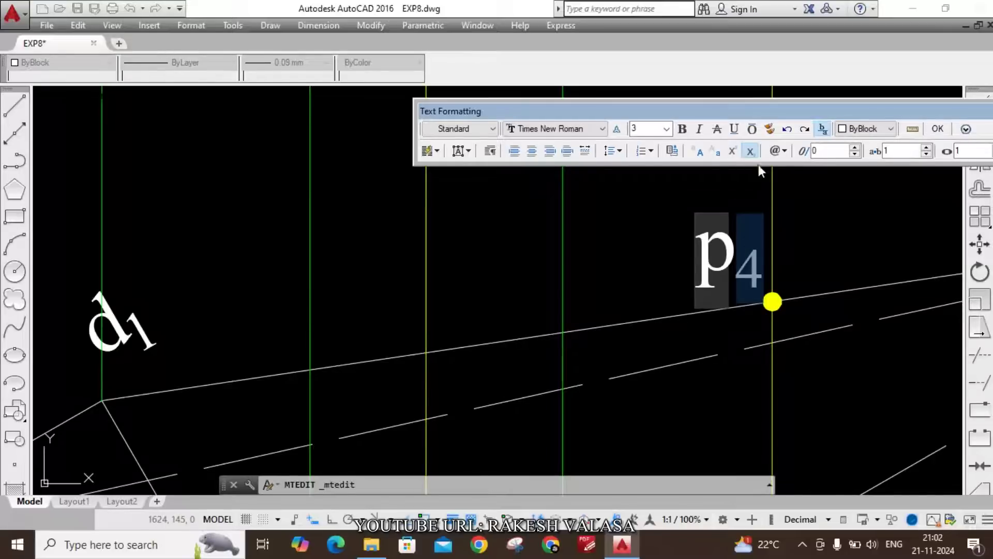
pyautogui.click(664, 233)
pyautogui.scroll(-3, 664, 233)
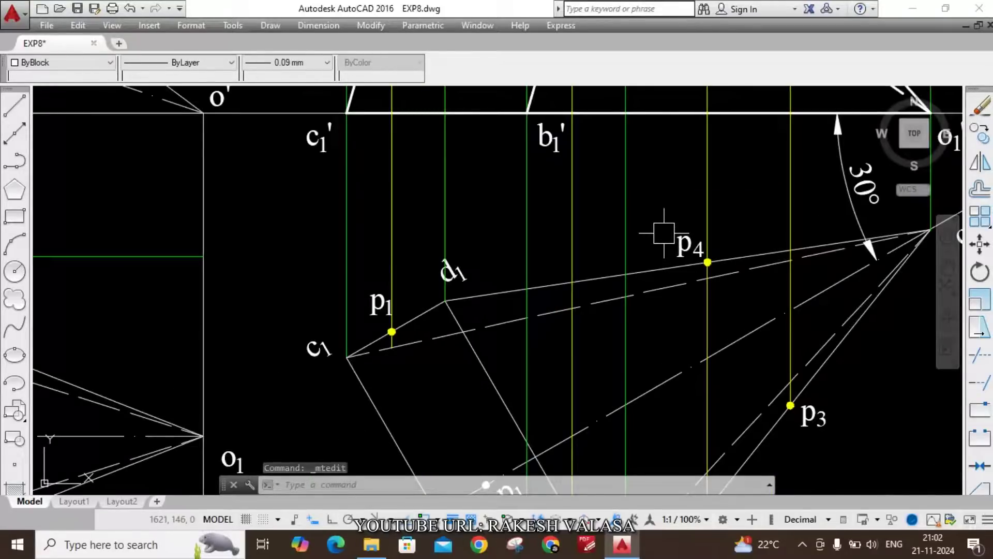
# Start a section polyline in the top view at point p1.
pyautogui.press('Return')
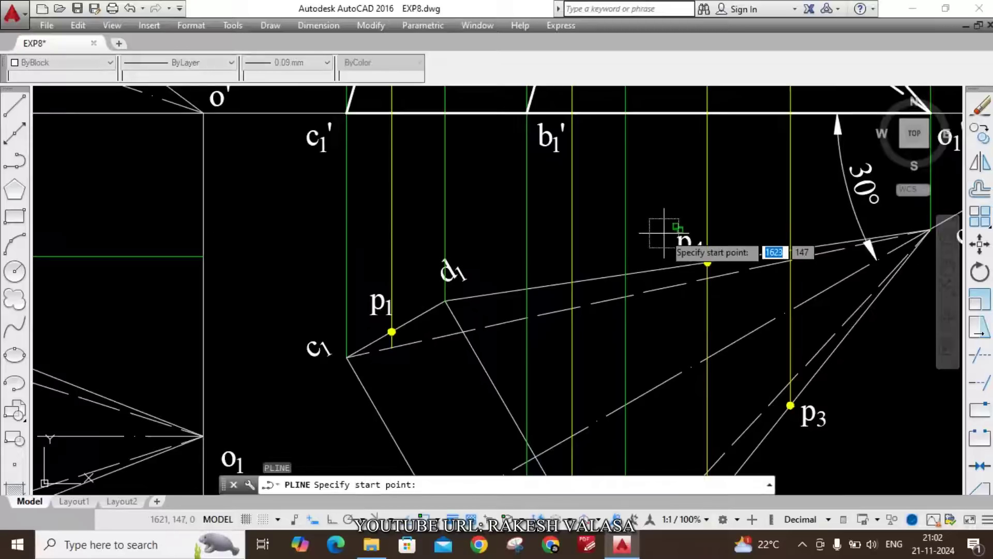
pyautogui.scroll(3, 396, 336)
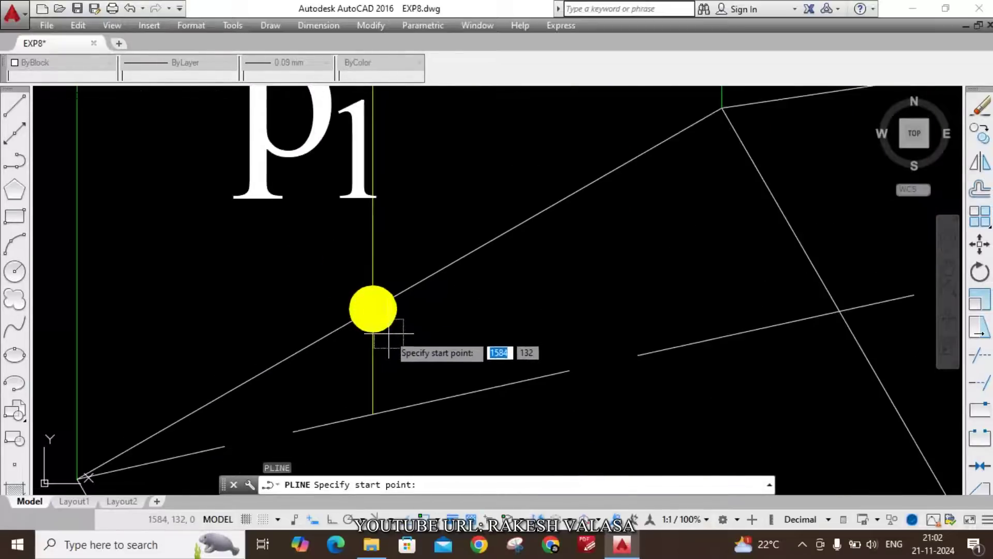
pyautogui.click(372, 309)
pyautogui.scroll(-4, 332, 284)
pyautogui.scroll(-2, 429, 366)
pyautogui.scroll(8, 439, 409)
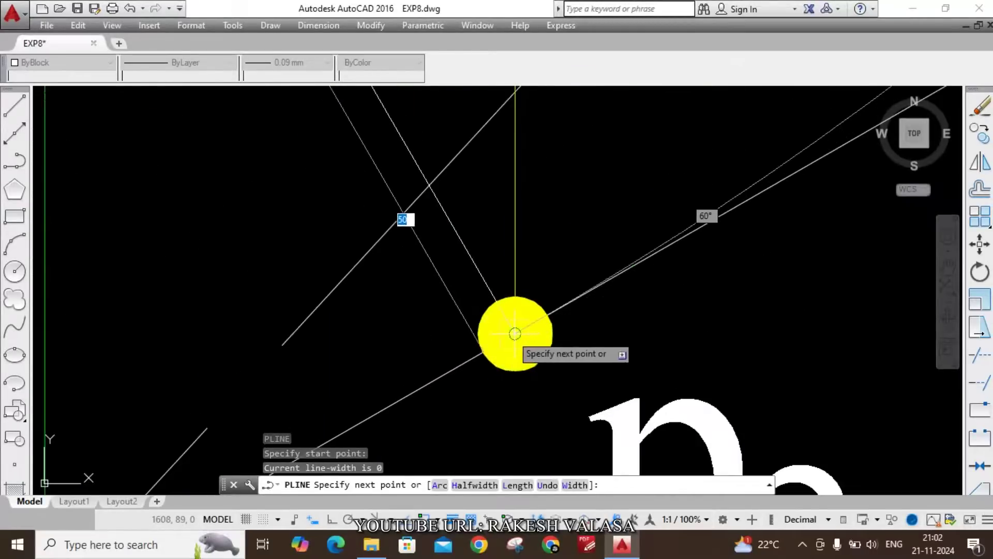
pyautogui.scroll(-6, 515, 333)
pyautogui.scroll(-2, 517, 352)
pyautogui.scroll(8, 672, 227)
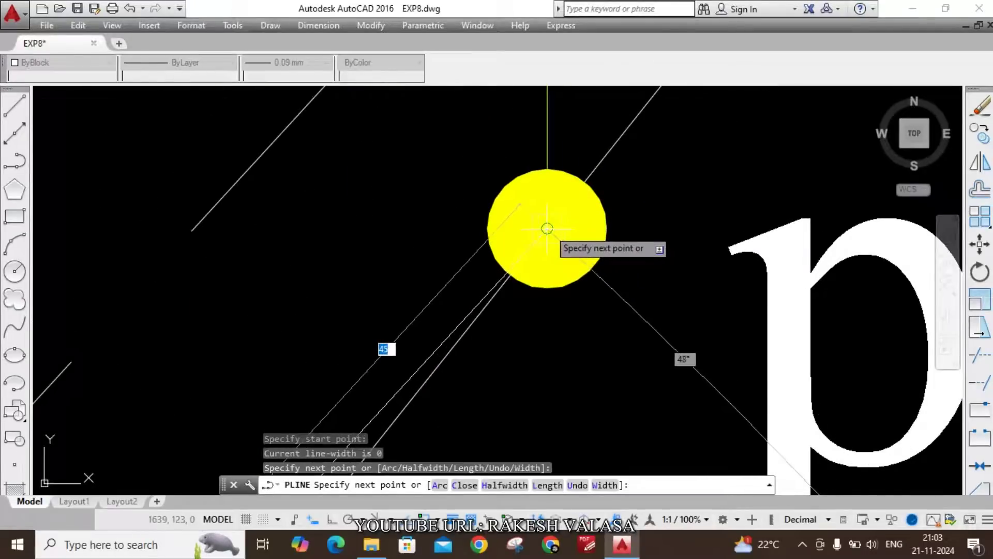
# Continue the polyline through p3 and p4, then end it.
pyautogui.click(547, 228)
pyautogui.scroll(-8, 556, 285)
pyautogui.scroll(1, 479, 129)
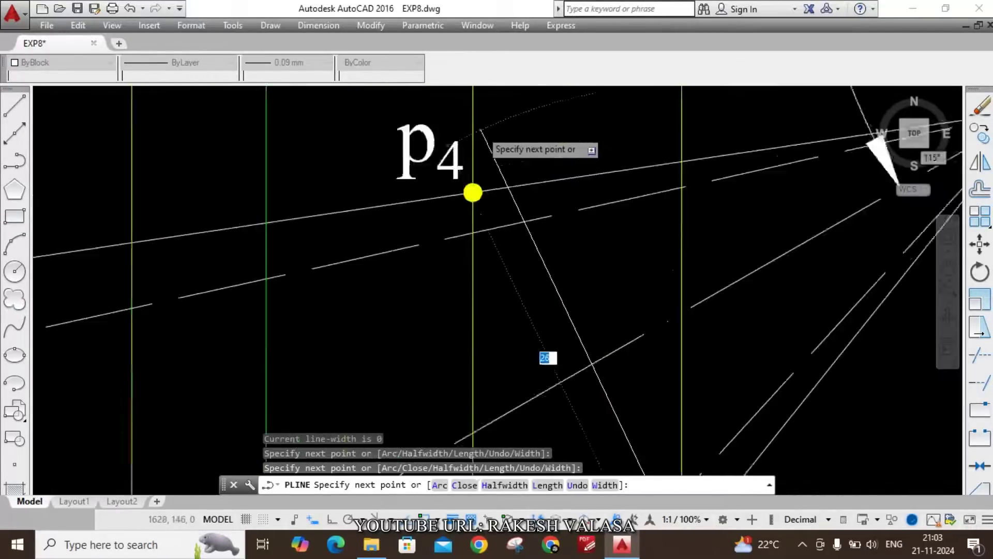
pyautogui.scroll(10, 481, 130)
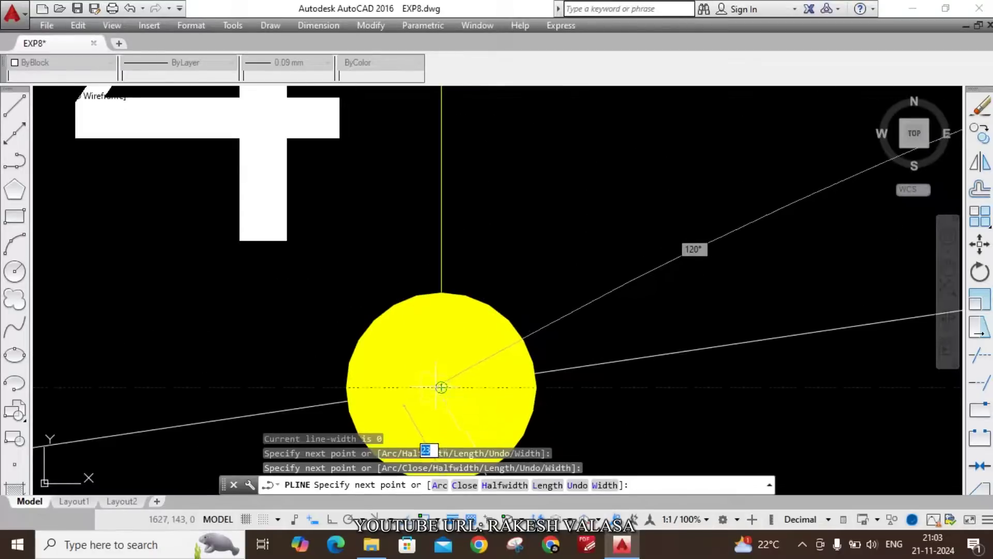
pyautogui.click(441, 387)
pyautogui.scroll(-8, 492, 274)
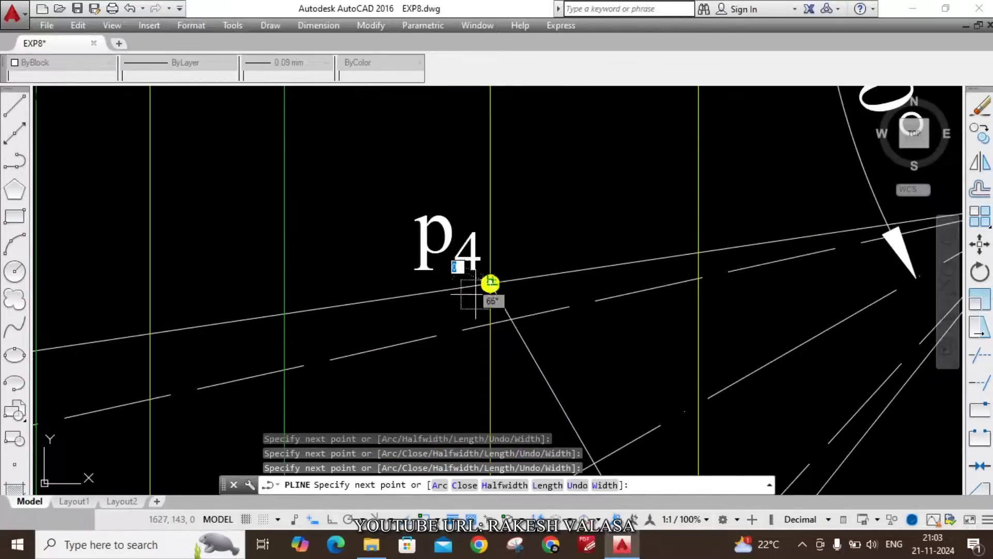
pyautogui.scroll(-4, 489, 282)
pyautogui.scroll(6, 151, 368)
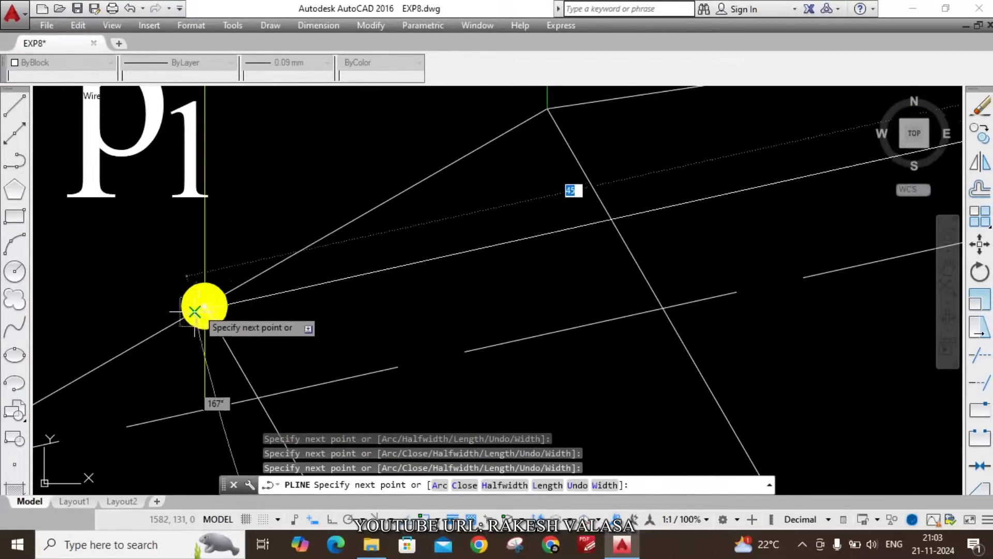
pyautogui.press('Escape')
pyautogui.scroll(-3, 205, 304)
pyautogui.scroll(-6, 258, 262)
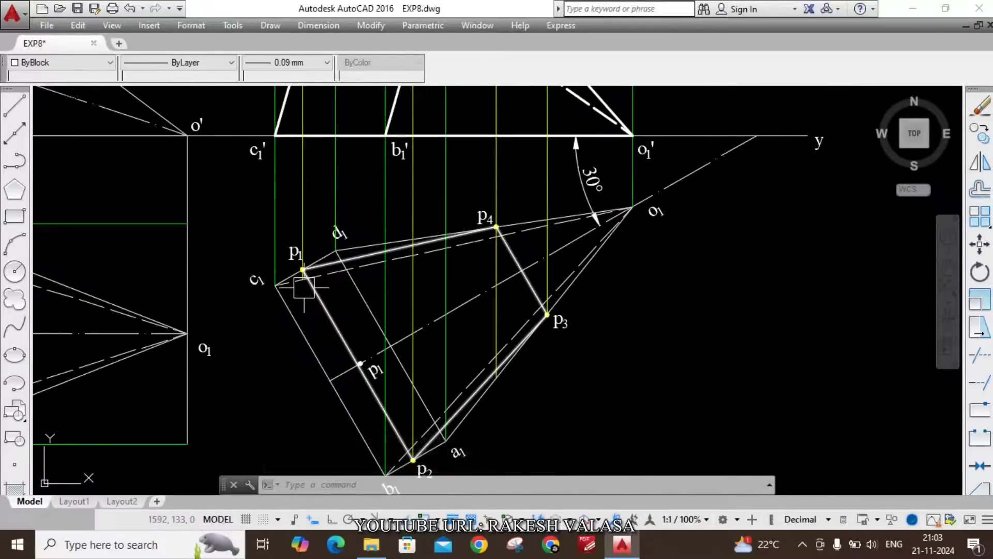
pyautogui.moveTo(305, 287)
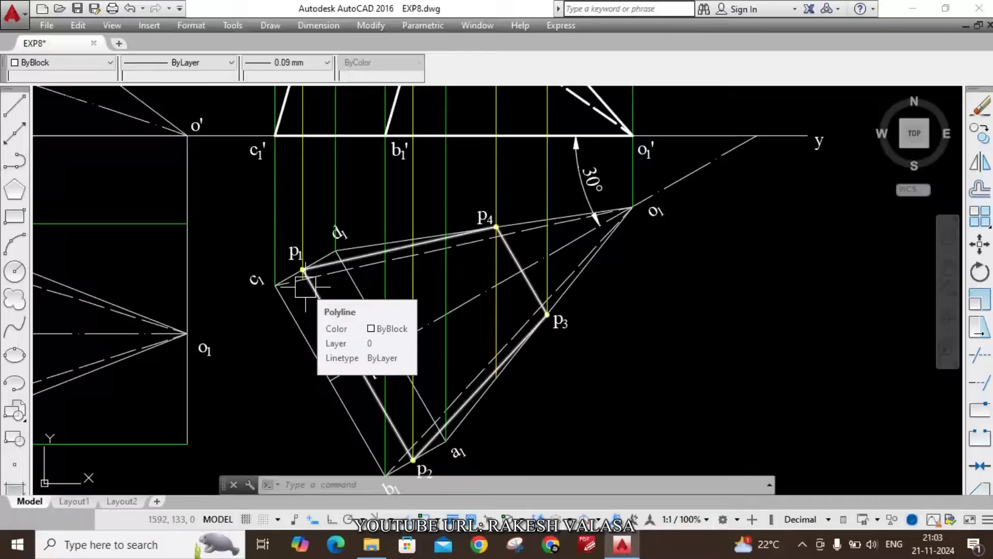
# Break the top-view base edge c1–d1 at section point p1.
pyautogui.scroll(4, 292, 307)
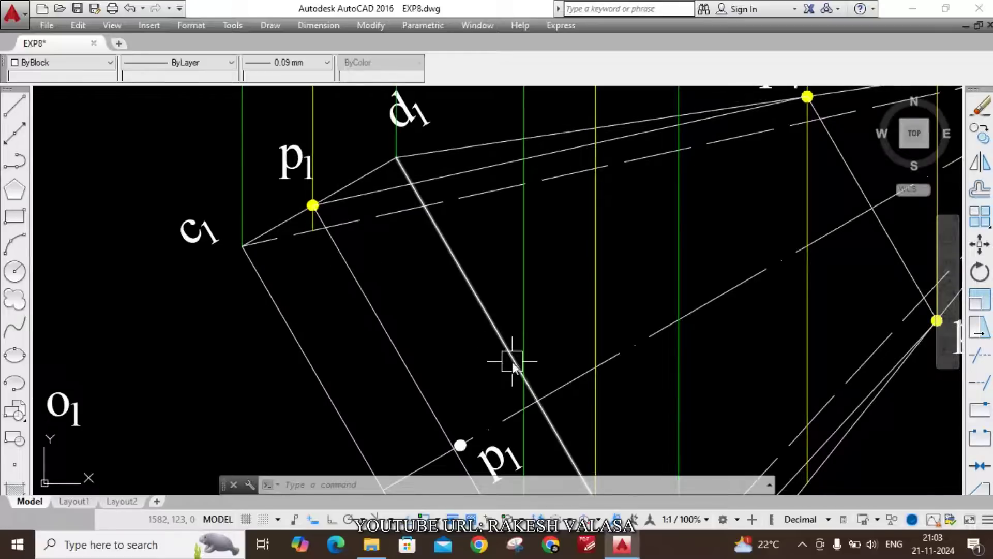
pyautogui.press('Return')
pyautogui.scroll(3, 289, 216)
pyautogui.scroll(-3, 290, 216)
pyautogui.scroll(4, 289, 217)
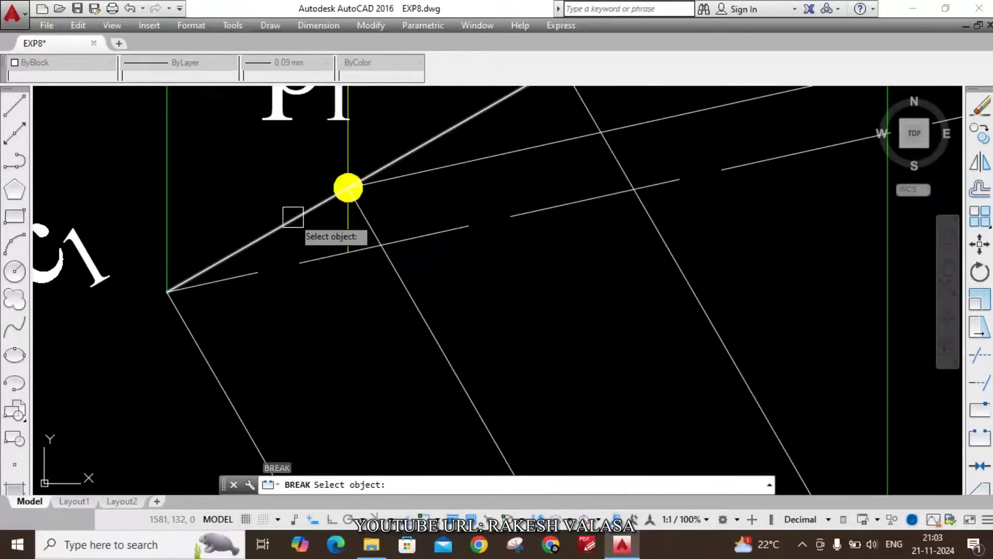
pyautogui.click(293, 217)
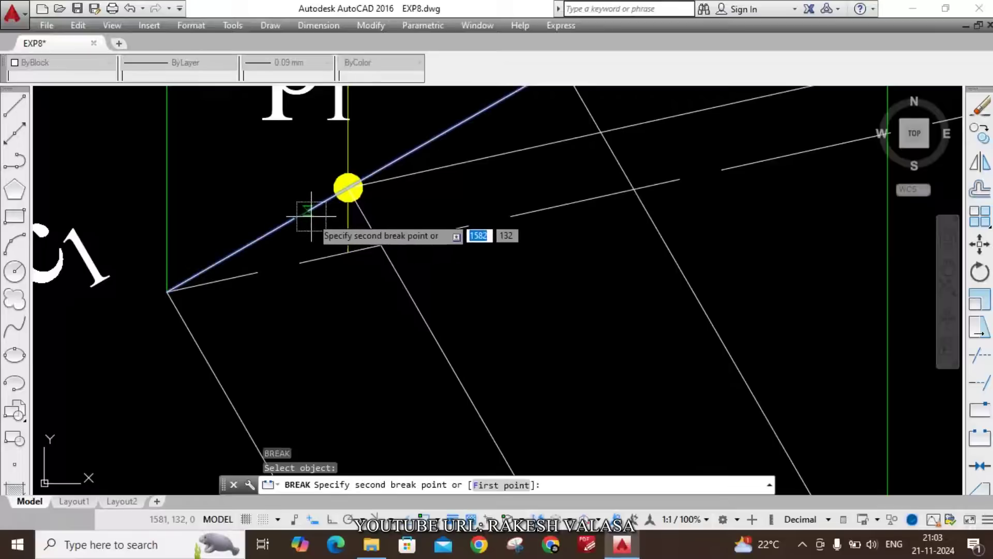
pyautogui.write('f')
pyautogui.press('Return')
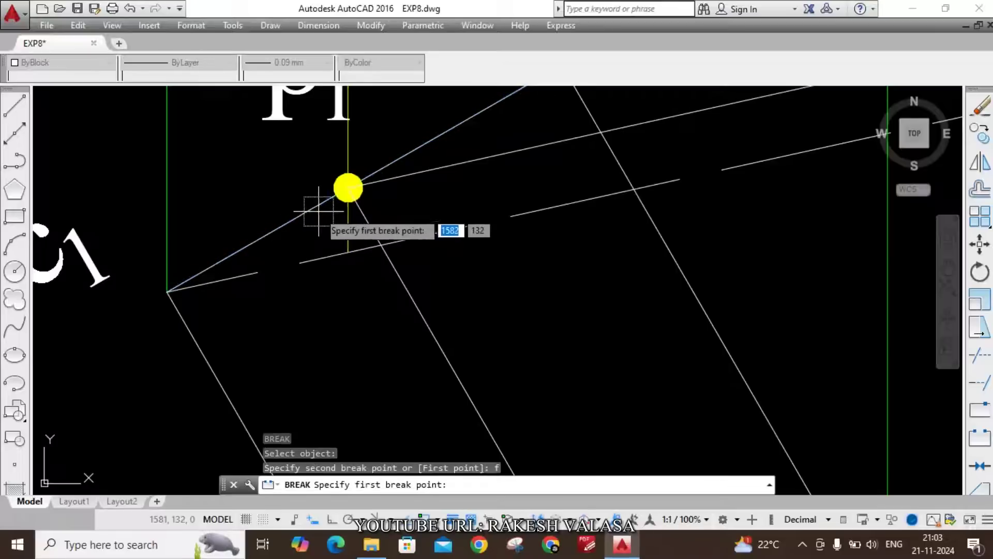
pyautogui.click(348, 187)
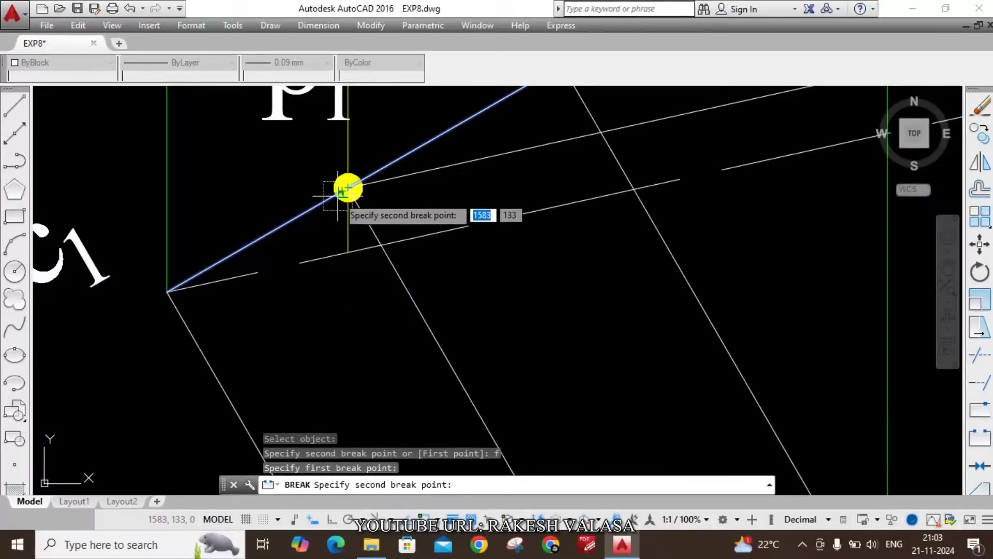
pyautogui.click(344, 191)
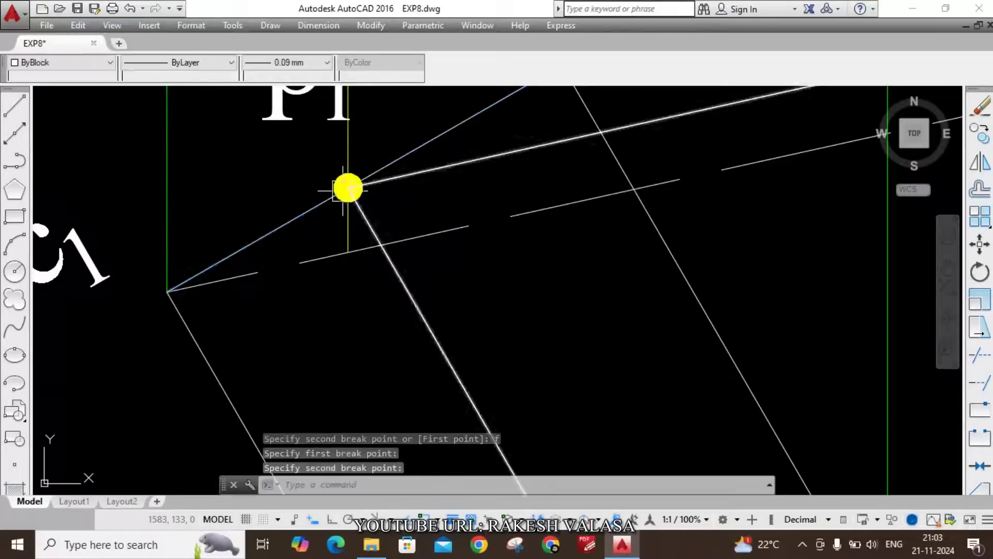
pyautogui.click(309, 210)
pyautogui.press('Escape')
# Break the edge b1–a1 at section point p2 with BREAK (b).
pyautogui.scroll(-6, 310, 208)
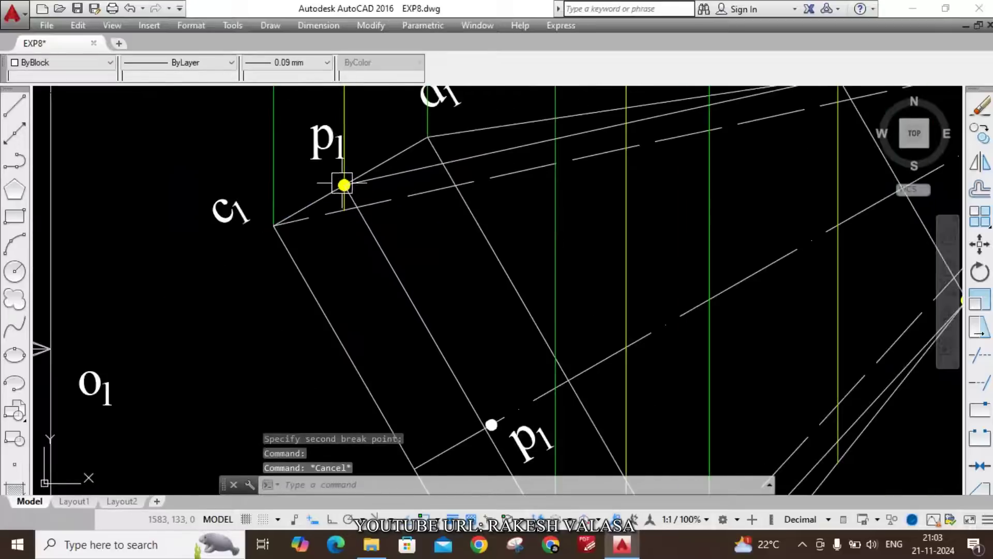
pyautogui.scroll(4, 470, 389)
pyautogui.scroll(2, 436, 363)
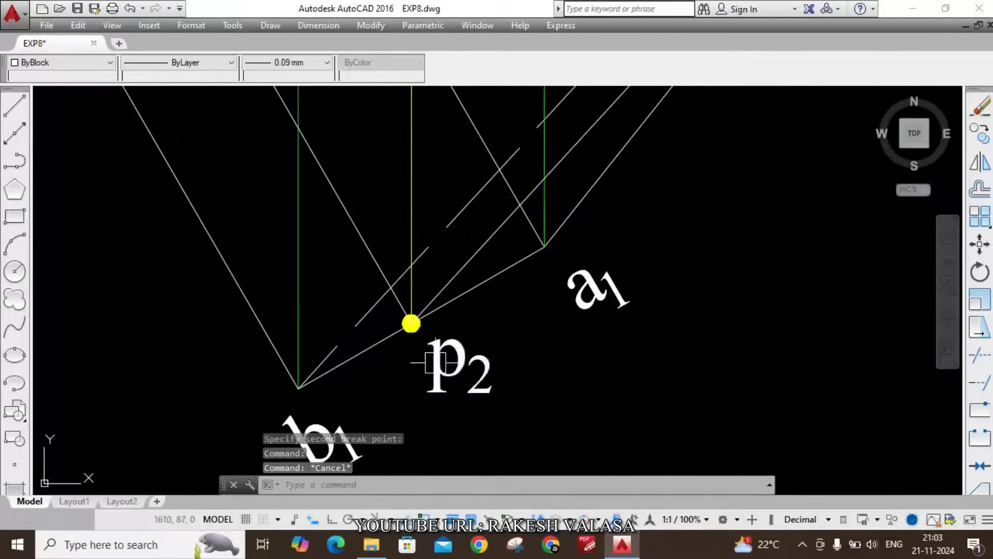
pyautogui.write('br')
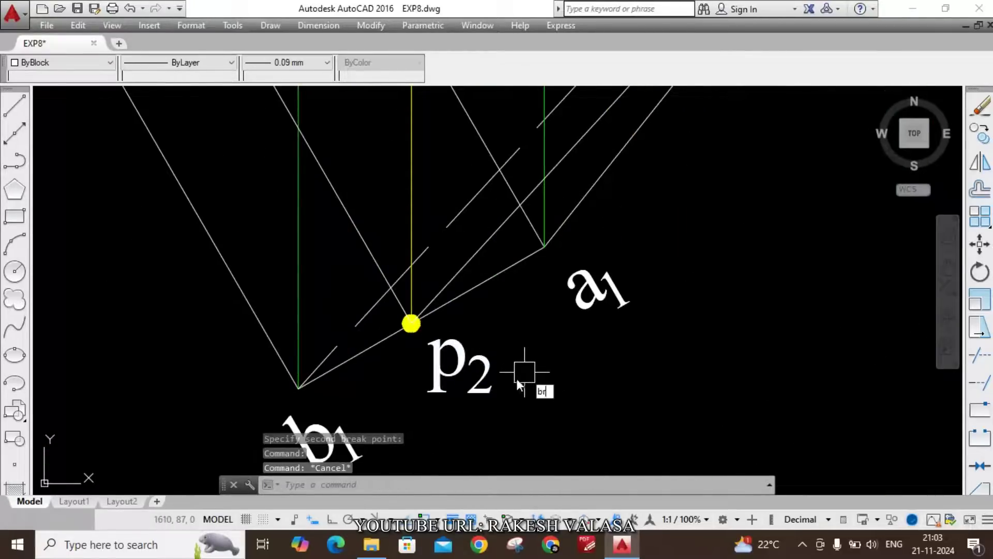
pyautogui.press('Return')
pyautogui.click(379, 344)
pyautogui.write('f')
pyautogui.press('Return')
pyautogui.scroll(3, 412, 325)
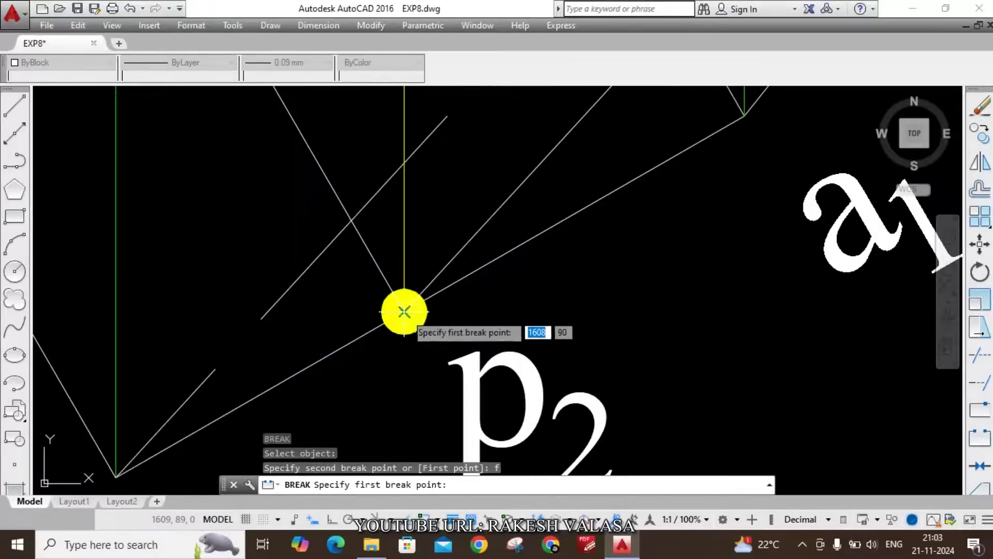
pyautogui.click(404, 311)
pyautogui.click(404, 311)
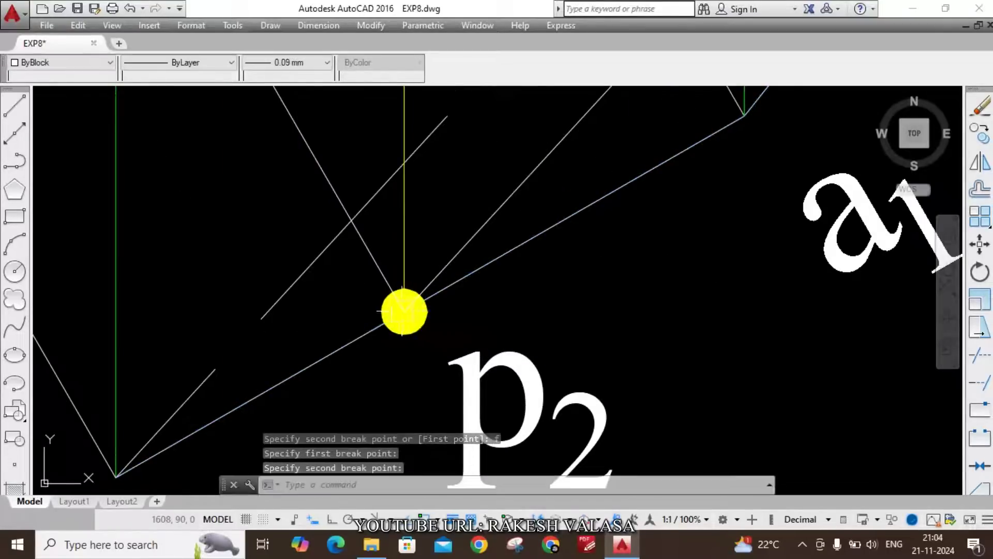
pyautogui.scroll(-3, 369, 381)
pyautogui.scroll(-2, 370, 380)
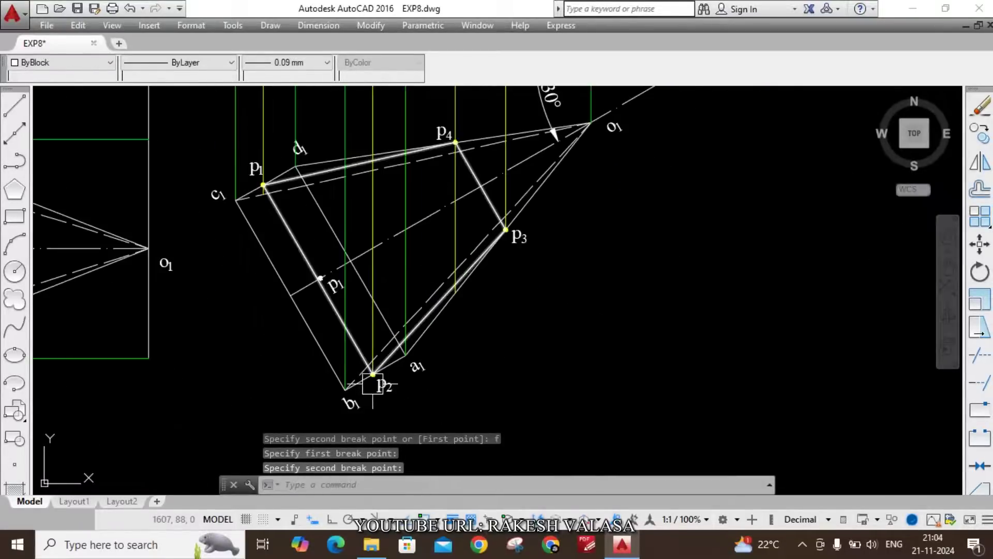
pyautogui.press('Escape')
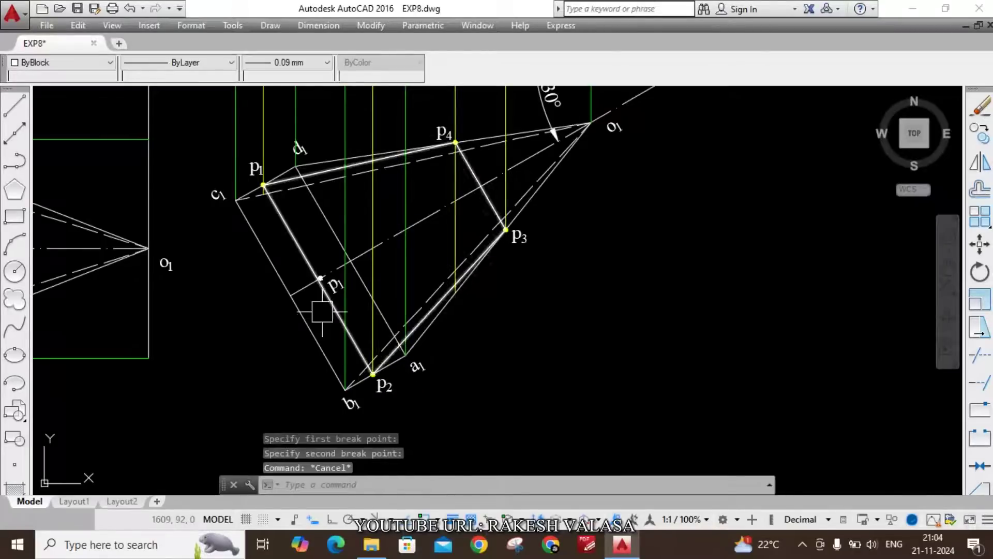
# Give the edges c1–p1, c1–b1 and b1–p2 a 0.30 mm lineweight.
pyautogui.scroll(5, 238, 200)
pyautogui.click(273, 164)
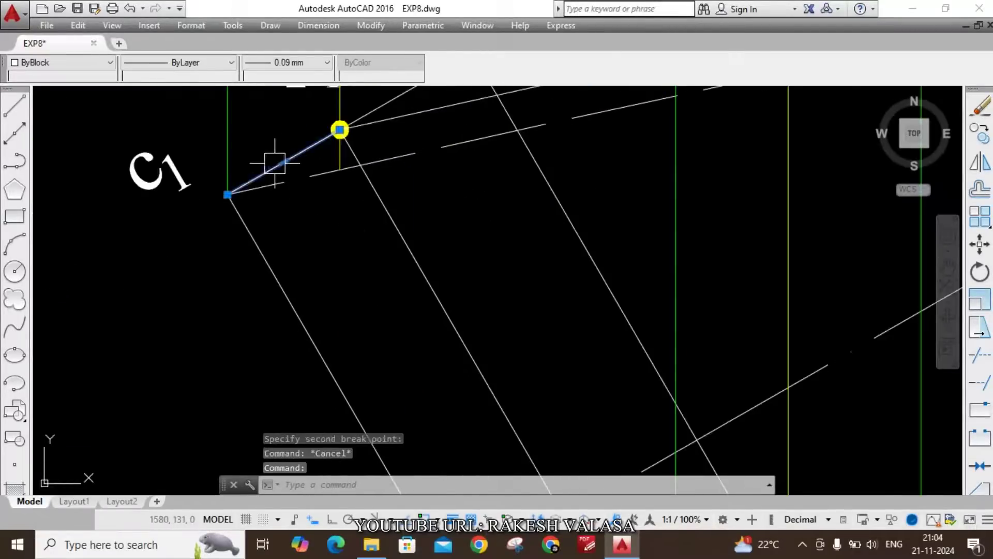
pyautogui.click(261, 229)
pyautogui.scroll(-3, 262, 230)
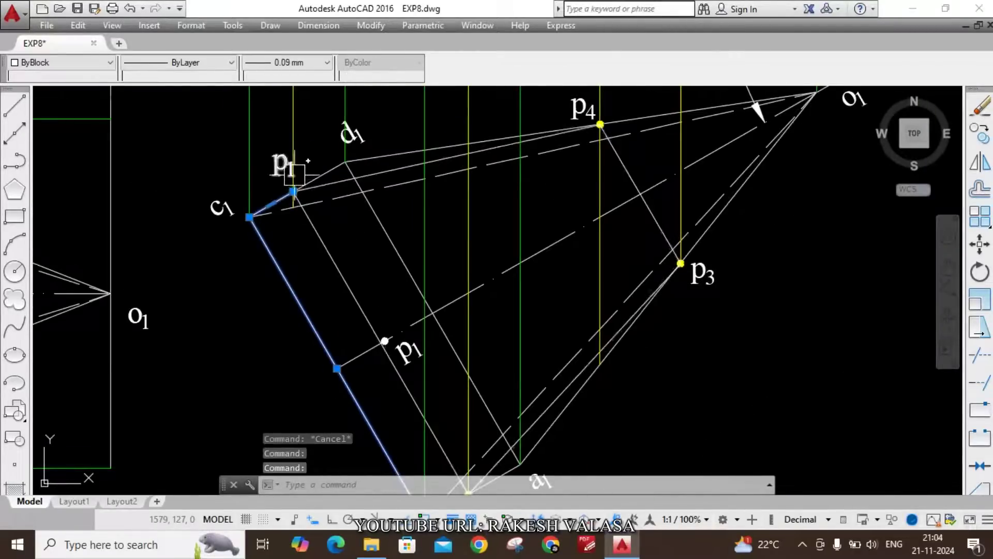
pyautogui.scroll(-2, 280, 168)
pyautogui.scroll(3, 406, 395)
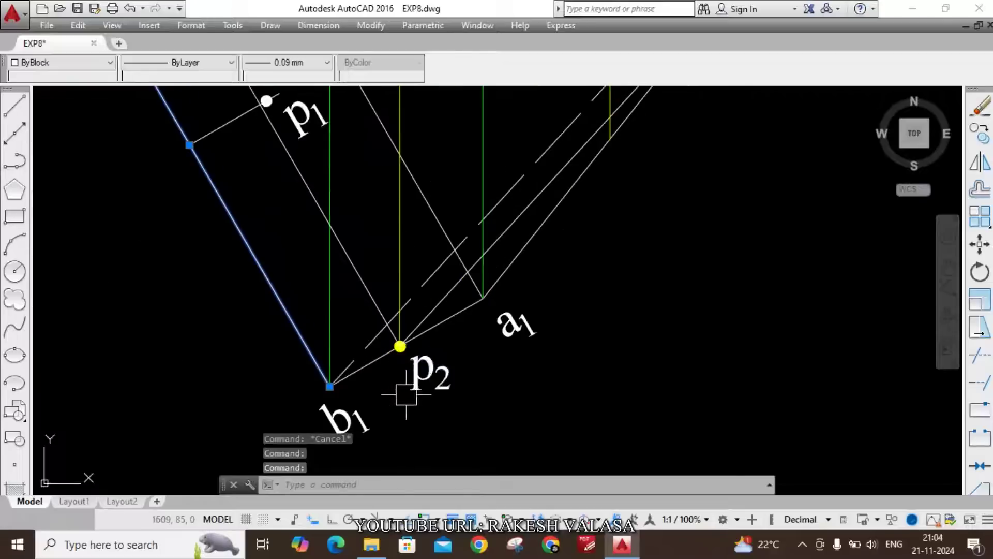
pyautogui.click(373, 361)
pyautogui.scroll(-2, 387, 411)
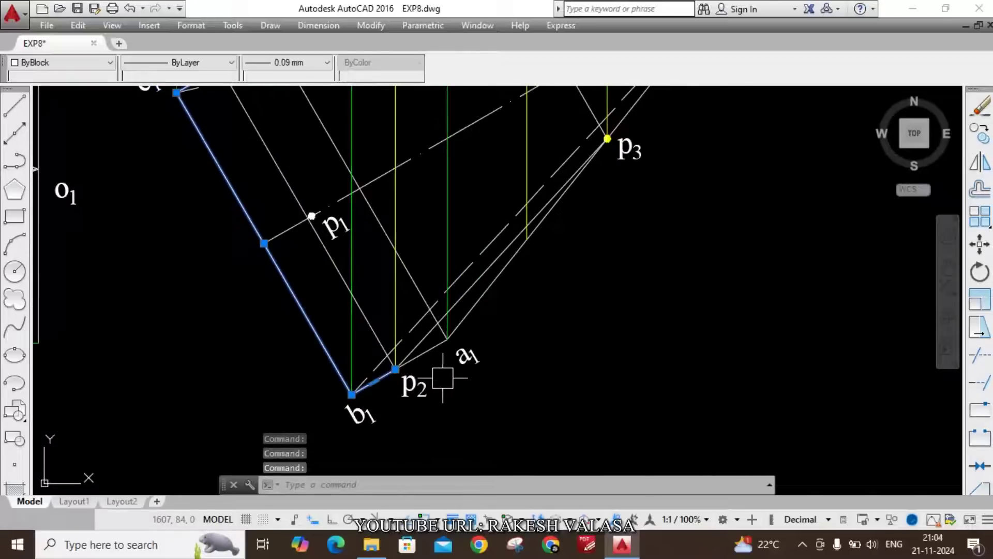
pyautogui.scroll(-2, 448, 387)
pyautogui.scroll(2, 472, 370)
pyautogui.scroll(-2, 463, 368)
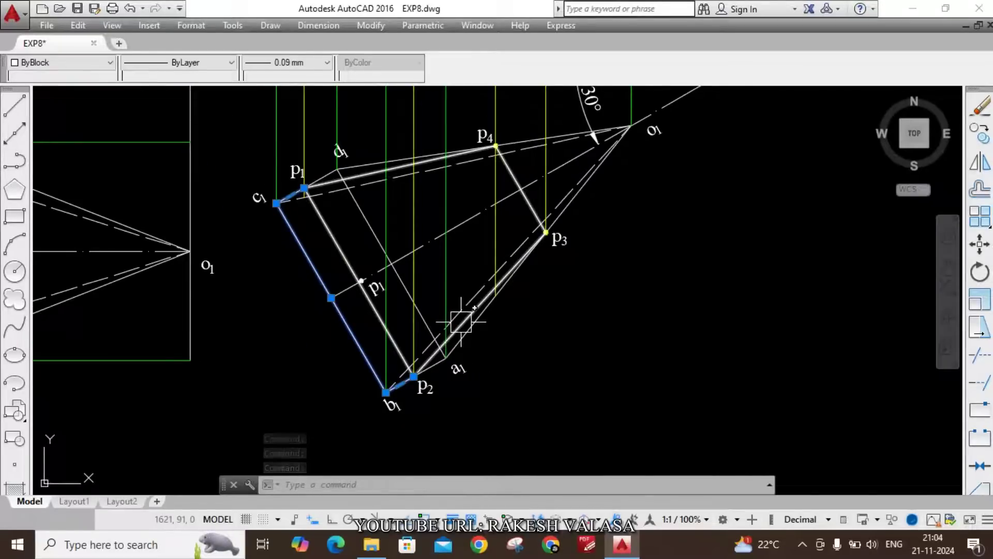
pyautogui.scroll(3, 356, 185)
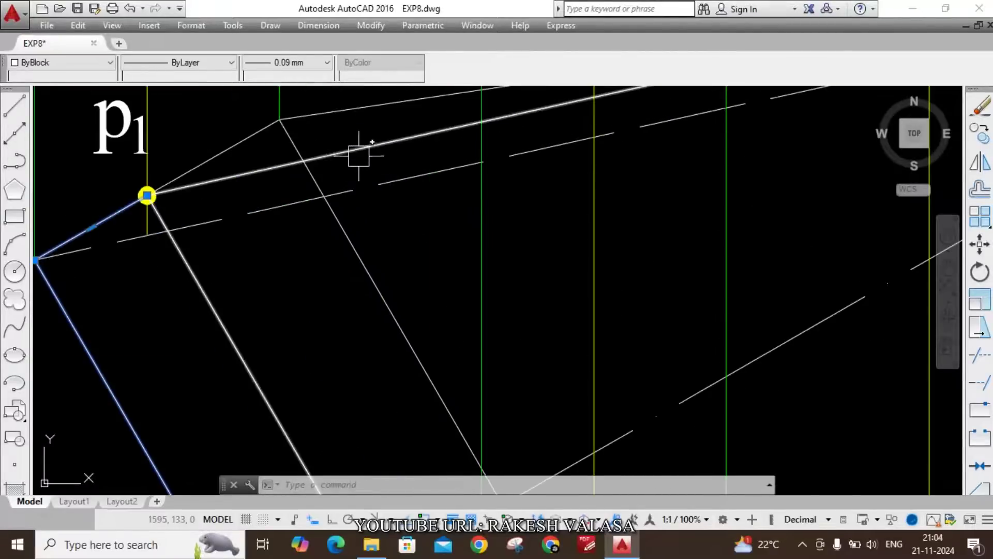
pyautogui.scroll(-3, 331, 209)
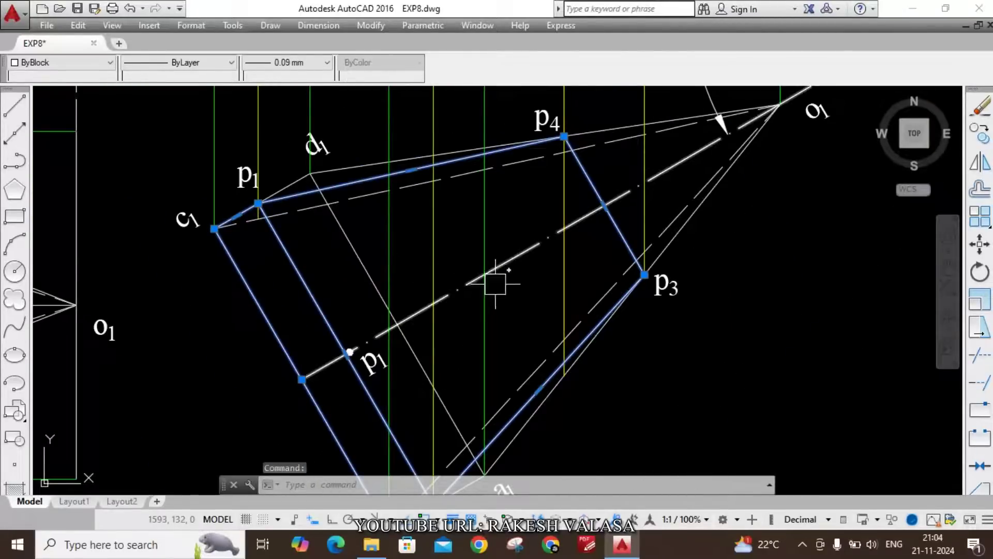
pyautogui.scroll(-5, 499, 274)
pyautogui.scroll(5, 520, 322)
pyautogui.scroll(-2, 565, 357)
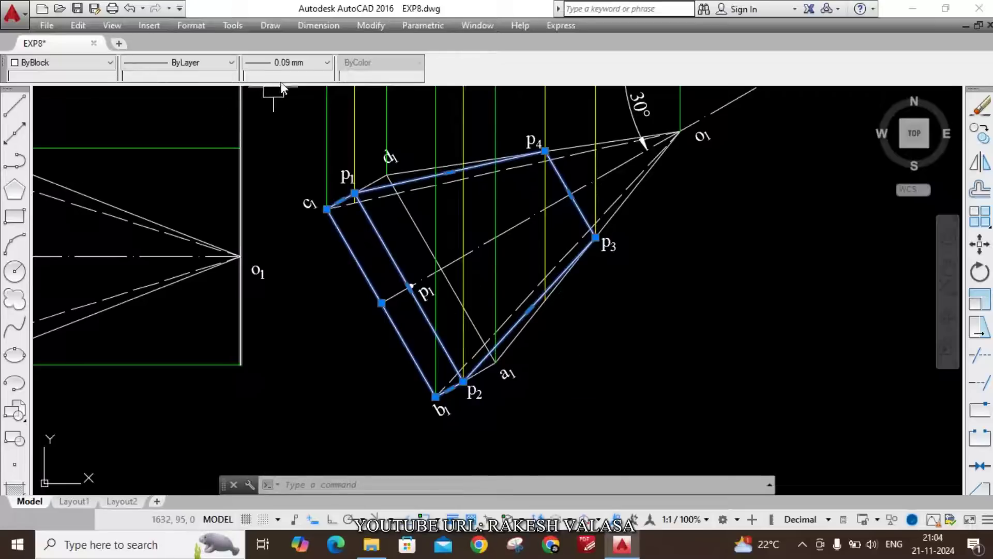
pyautogui.click(312, 65)
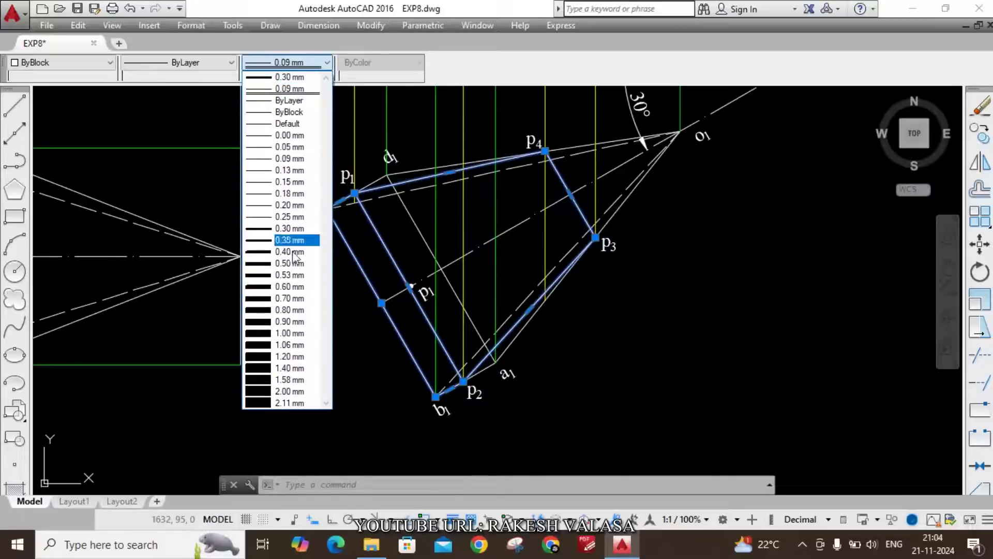
pyautogui.click(290, 228)
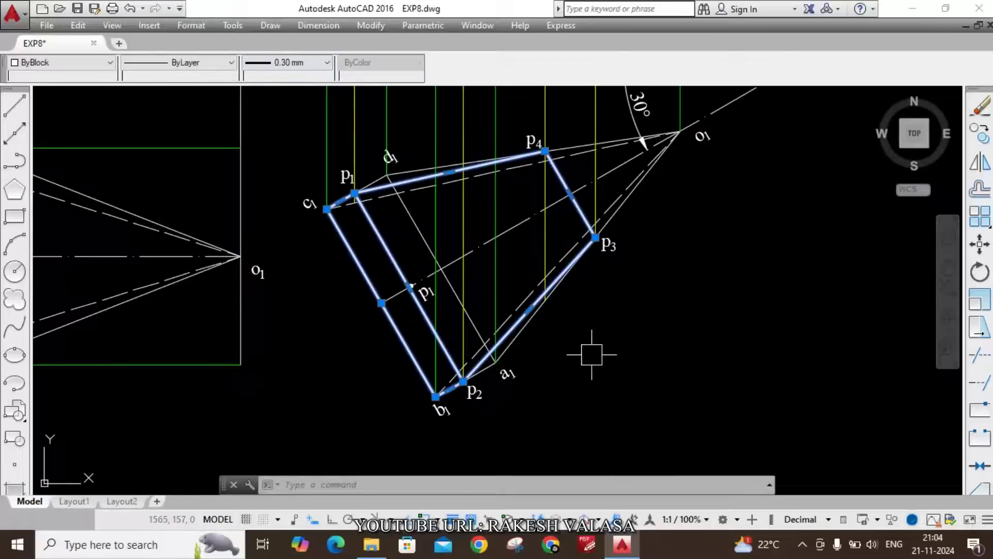
pyautogui.press('Escape')
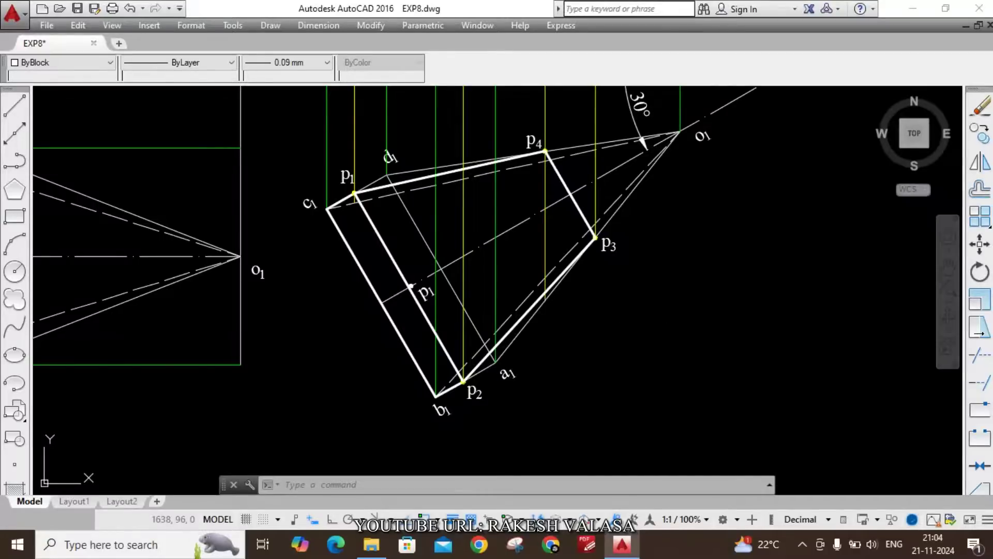
# Hatch the p1–p4–p3 section outline with the ANSI31 pattern.
pyautogui.write('h')
pyautogui.press('Return')
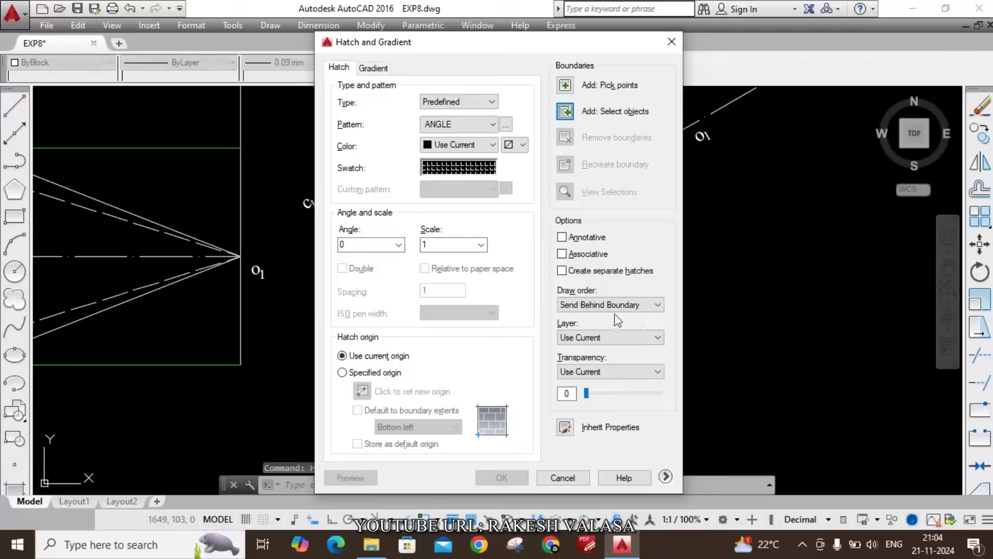
pyautogui.click(507, 126)
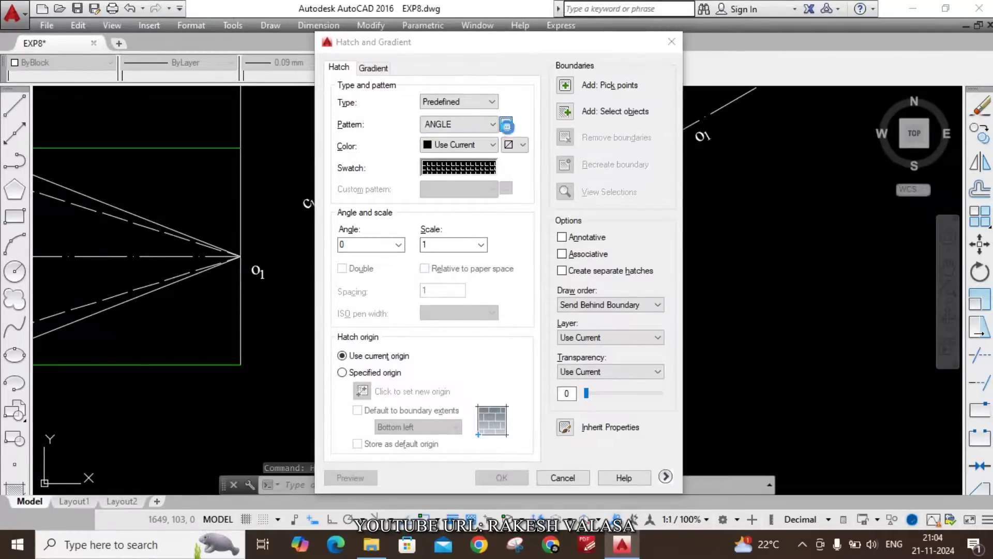
pyautogui.click(385, 139)
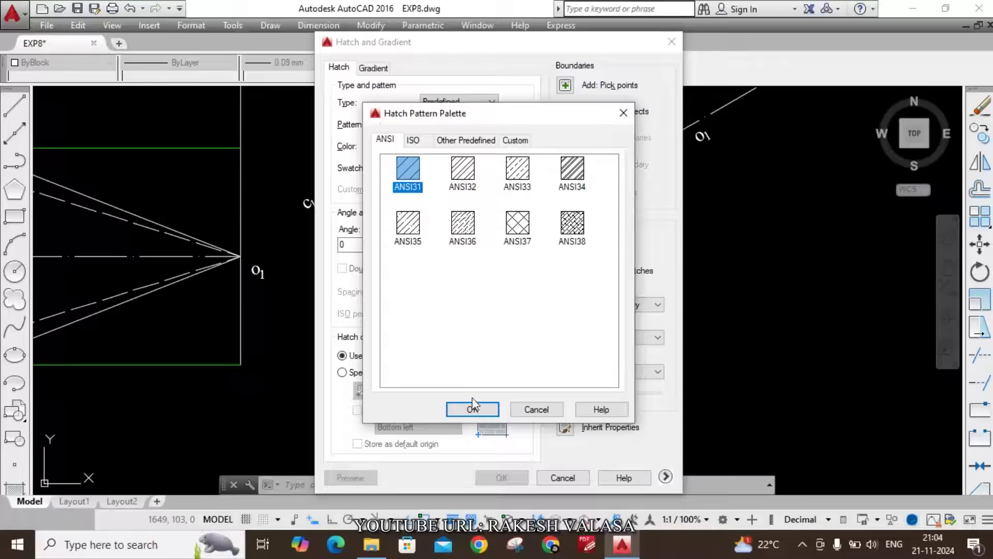
pyautogui.click(472, 407)
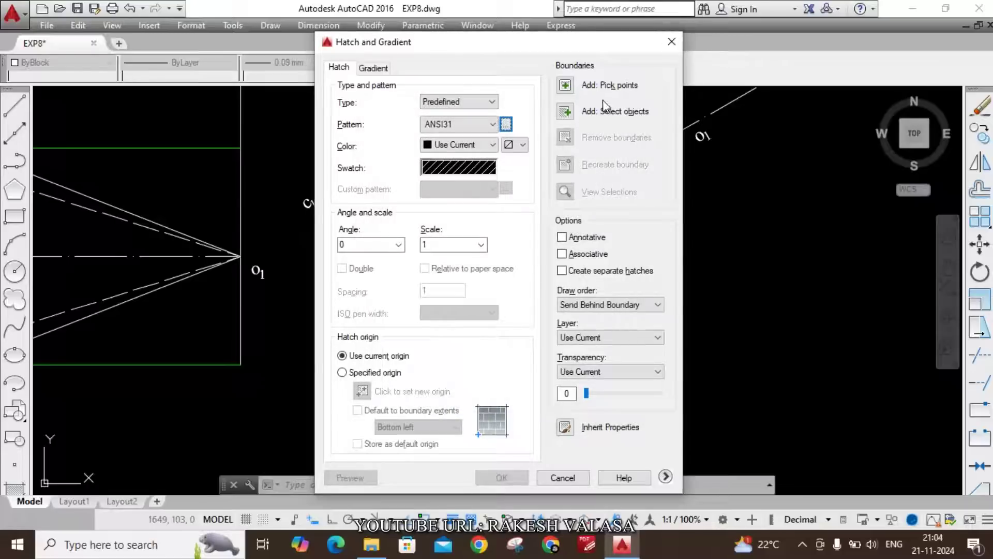
pyautogui.click(567, 112)
pyautogui.scroll(1, 418, 208)
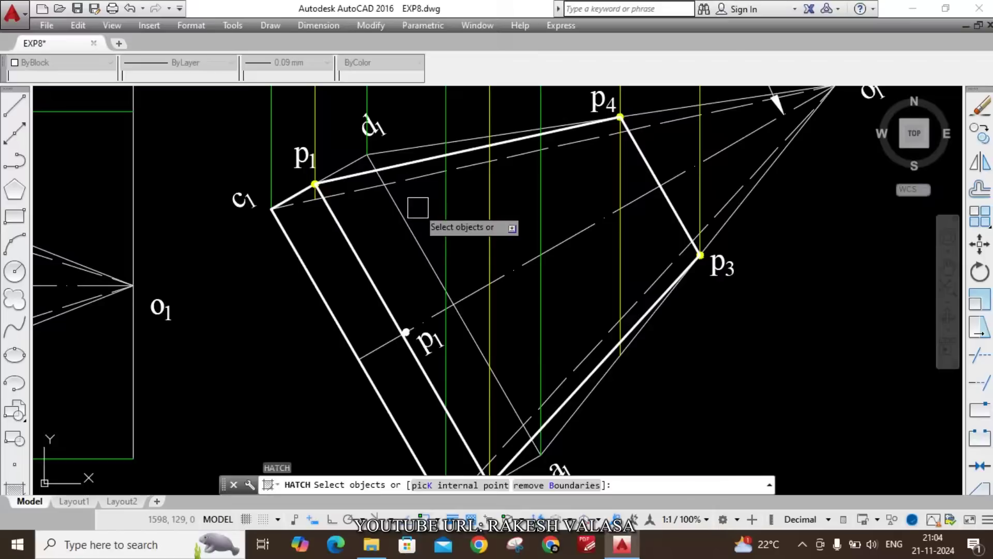
pyautogui.click(353, 233)
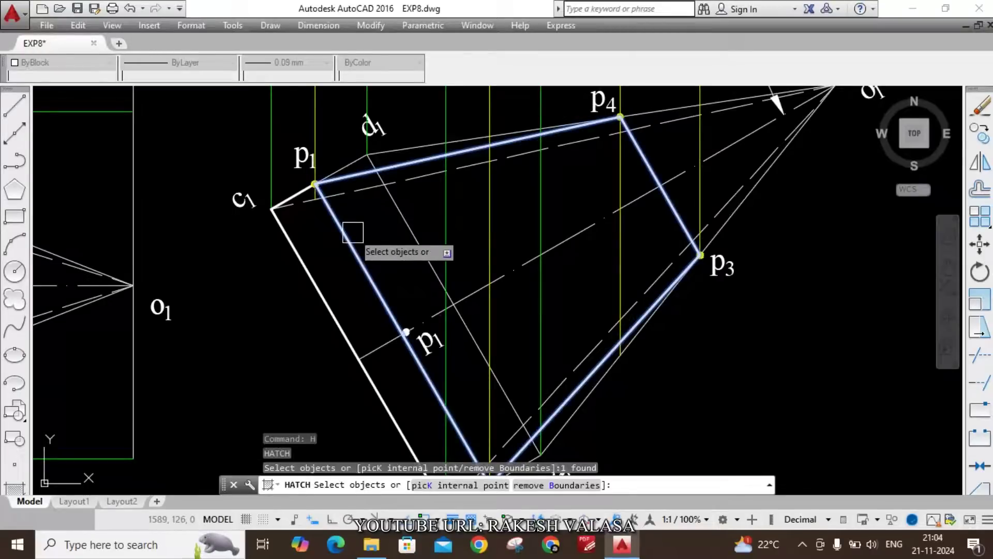
pyautogui.press('Return')
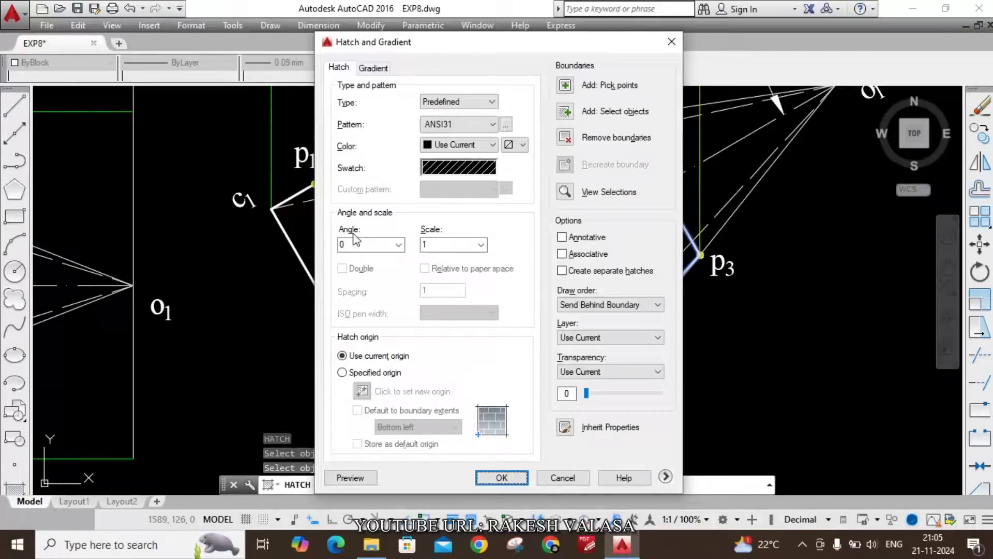
pyautogui.click(502, 477)
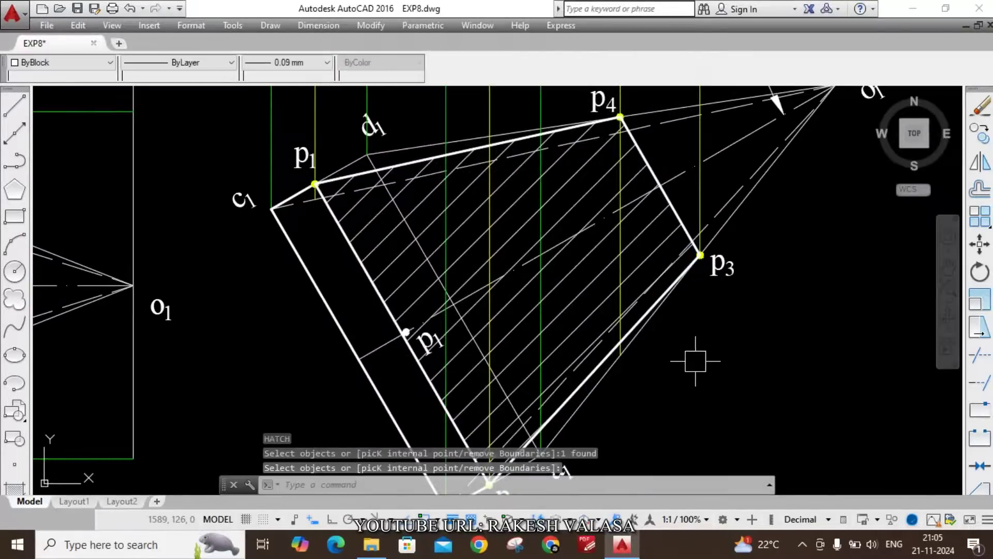
# Pan the drawing to bring the front and top views into view.
pyautogui.scroll(-2, 696, 361)
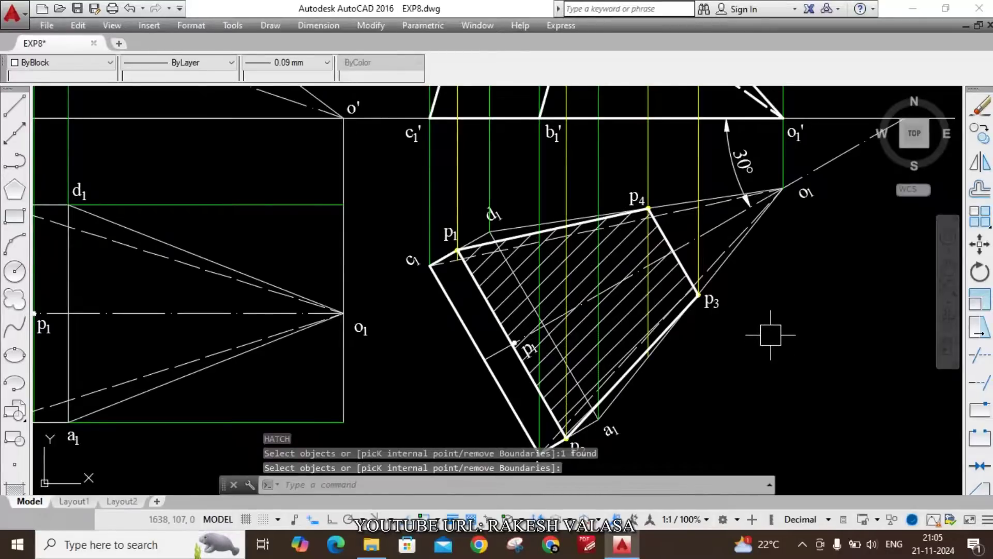
pyautogui.scroll(-4, 770, 335)
pyautogui.scroll(2, 773, 340)
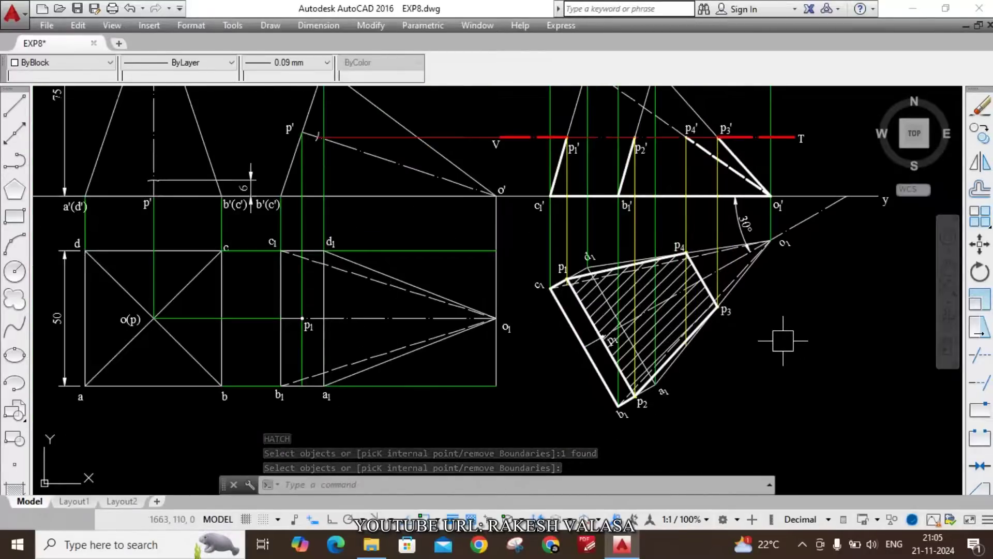
pyautogui.moveTo(783, 340)
pyautogui.mouseDown(button='middle')
pyautogui.moveTo(714, 346)
pyautogui.moveTo(698, 359)
pyautogui.mouseUp(button='middle')
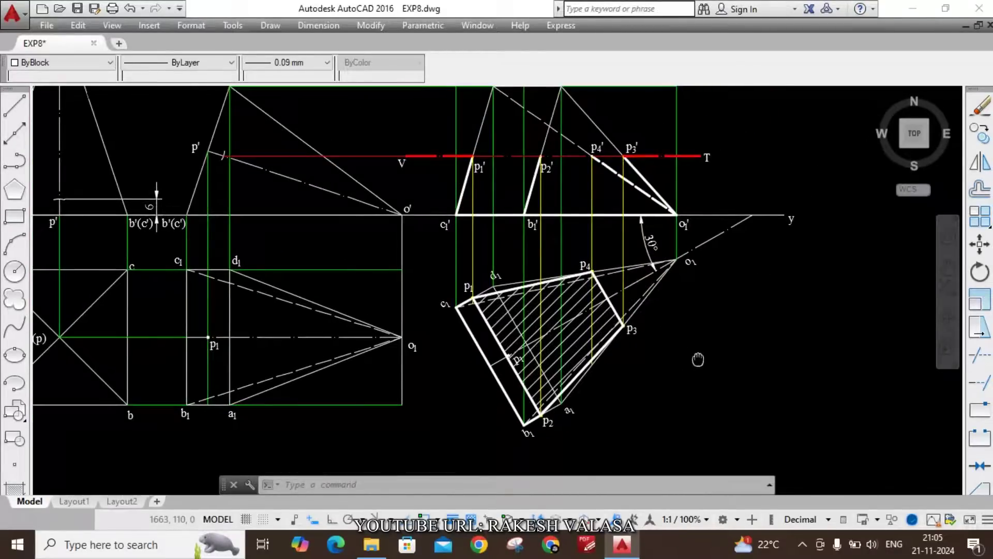
pyautogui.click(802, 545)
pyautogui.click(774, 515)
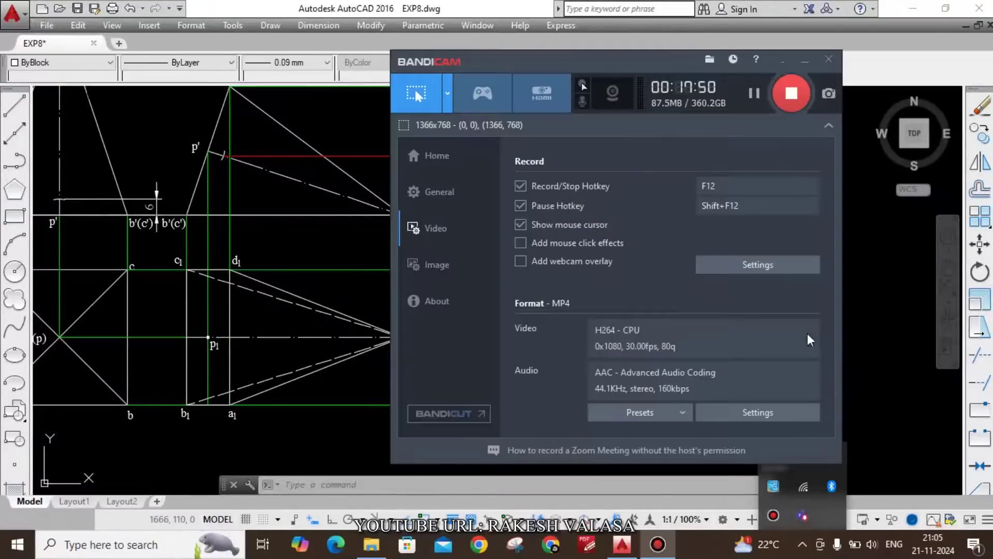
pyautogui.click(785, 64)
pyautogui.scroll(3, 798, 342)
pyautogui.scroll(-2, 798, 343)
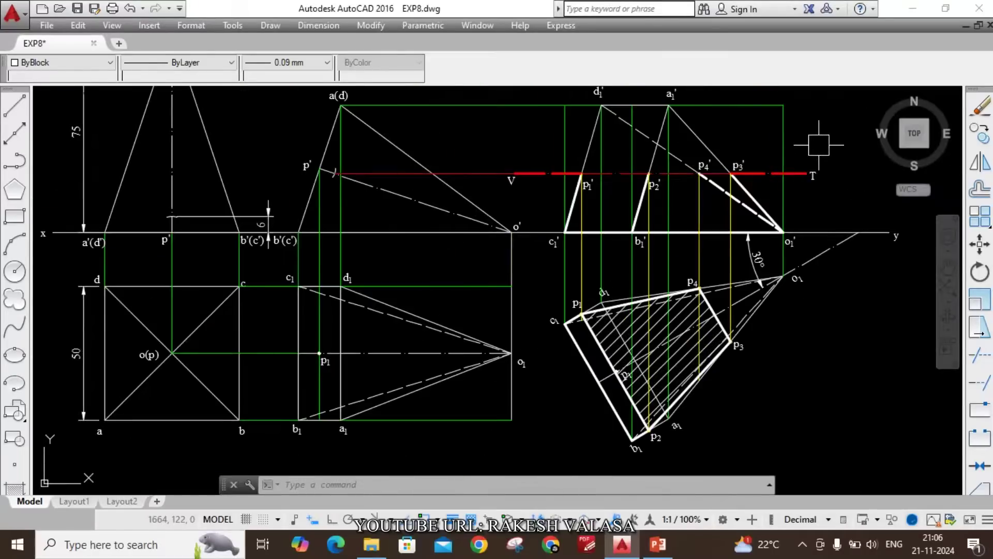
# Trim the surplus thick pieces on the VT line and between a1' and p2'.
pyautogui.scroll(2, 819, 145)
pyautogui.moveTo(818, 153); pyautogui.dragTo(793, 228, button='middle')
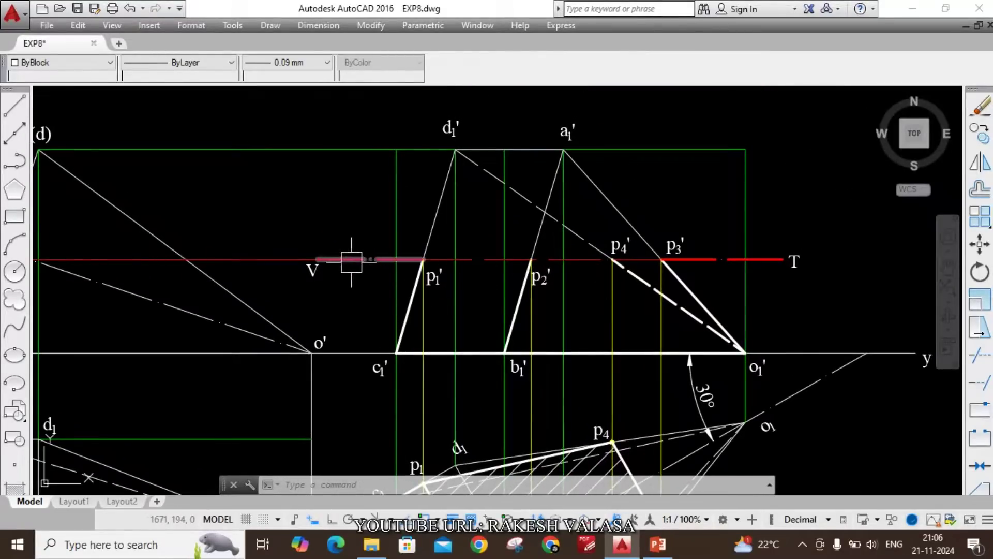
pyautogui.click(637, 263)
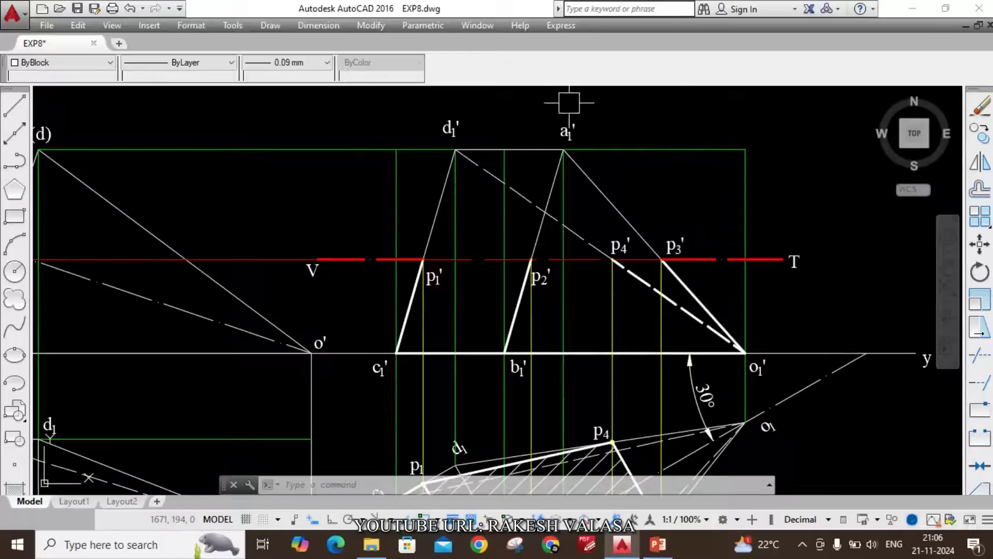
pyautogui.click(569, 170)
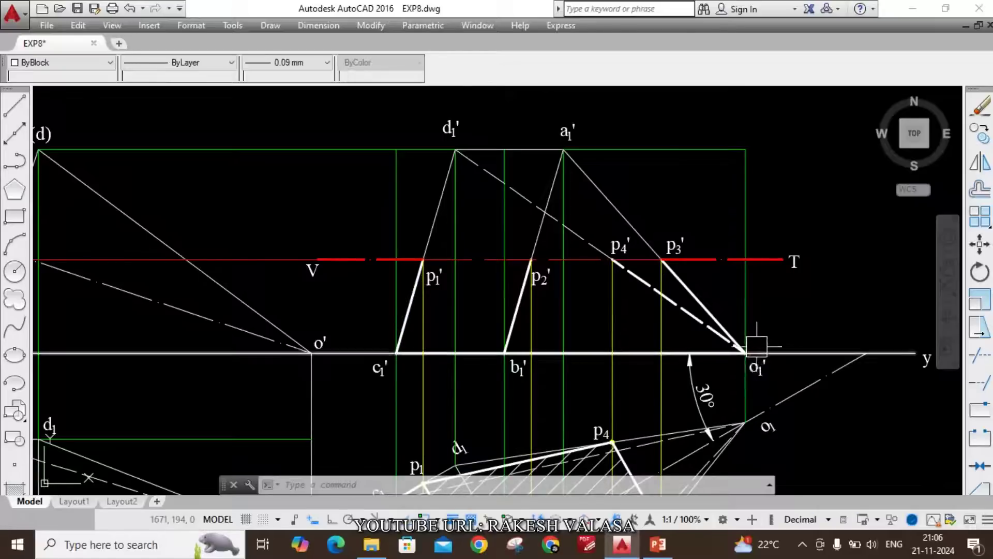
pyautogui.scroll(-5, 763, 271)
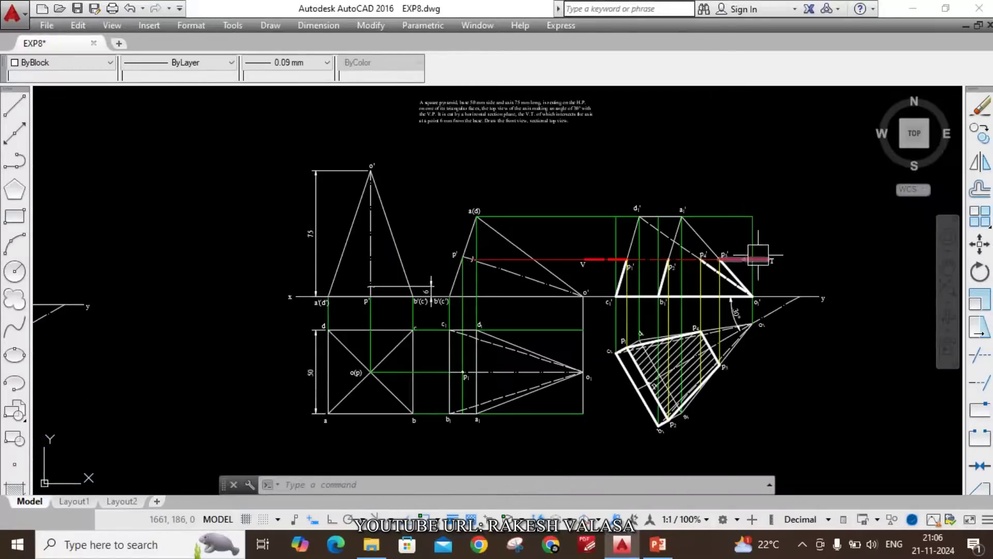
pyautogui.scroll(5, 766, 363)
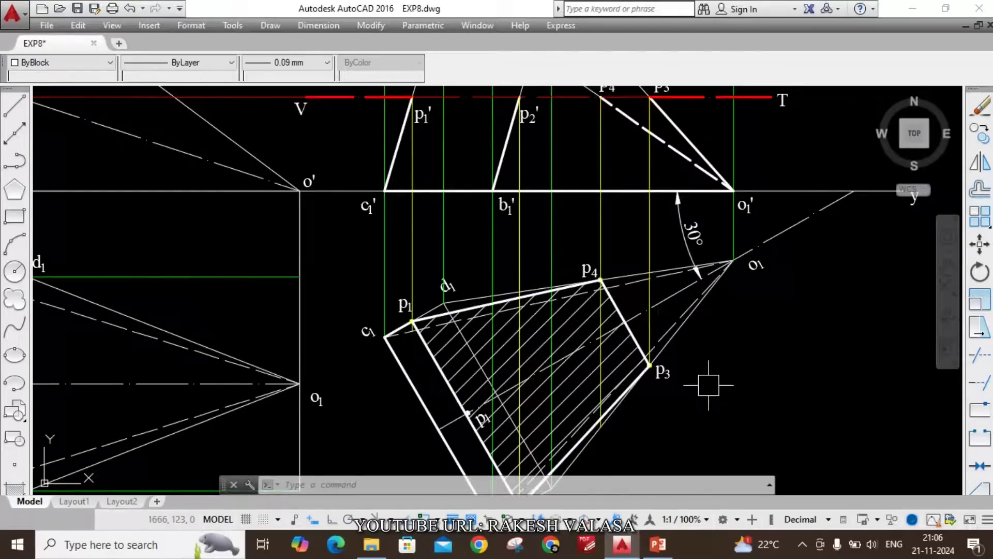
pyautogui.scroll(2, 708, 385)
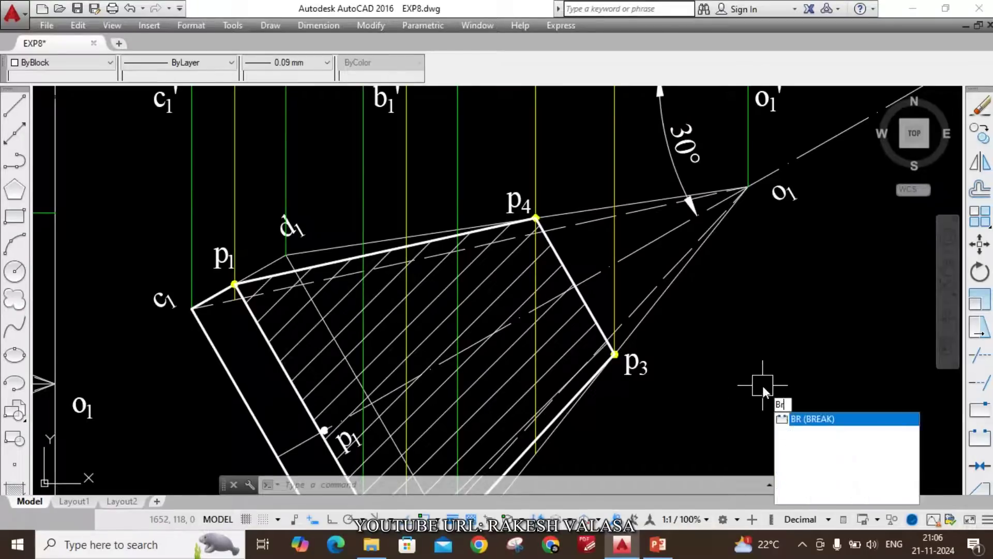
# Break the upper top-view line at point p4.
pyautogui.write('r')
pyautogui.press('Return')
pyautogui.scroll(2, 574, 212)
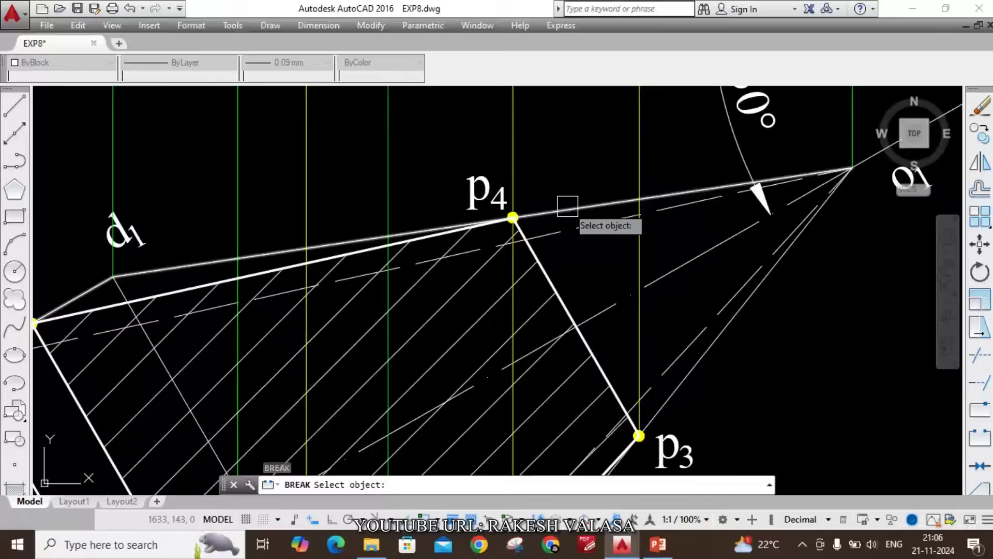
pyautogui.click(566, 204)
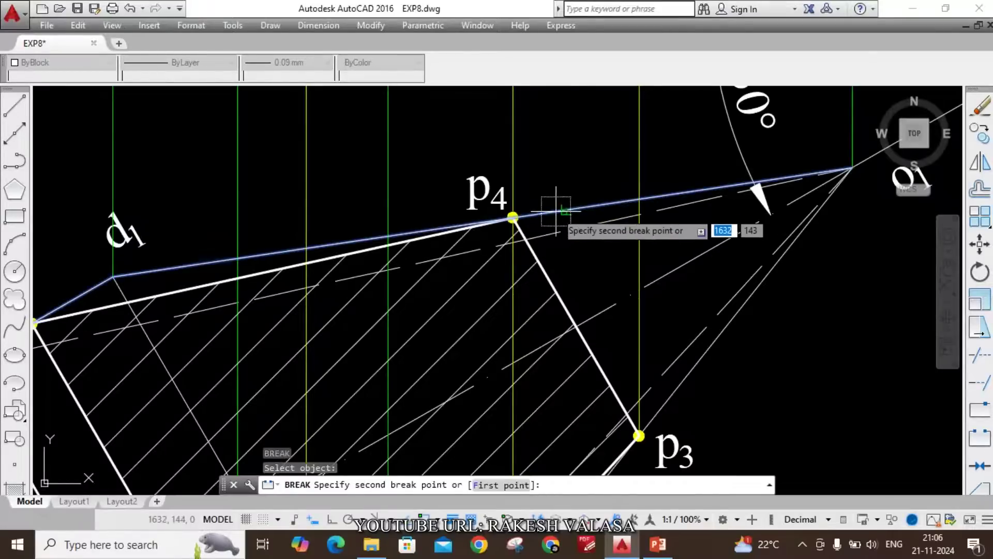
pyautogui.write('f')
pyautogui.press('Return')
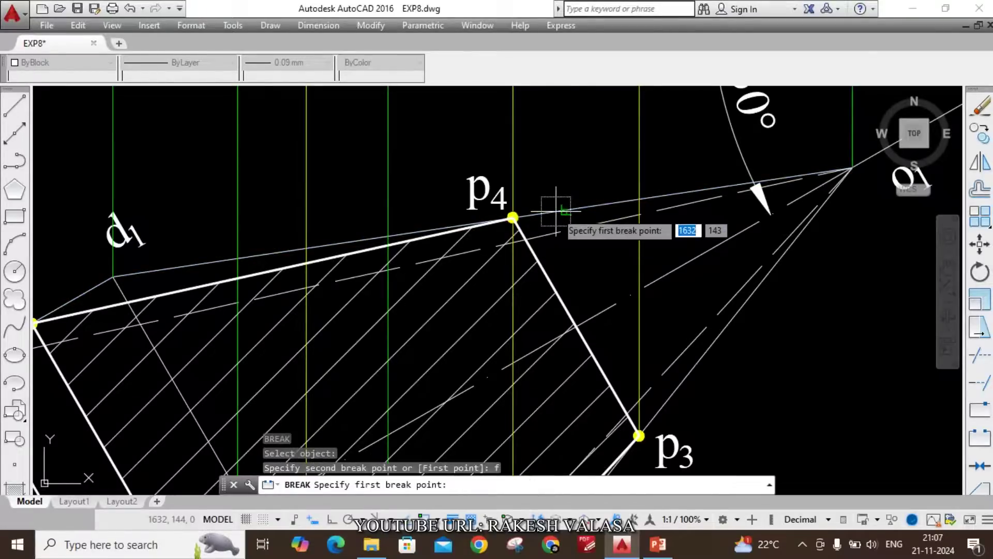
pyautogui.scroll(2, 514, 218)
pyautogui.click(509, 225)
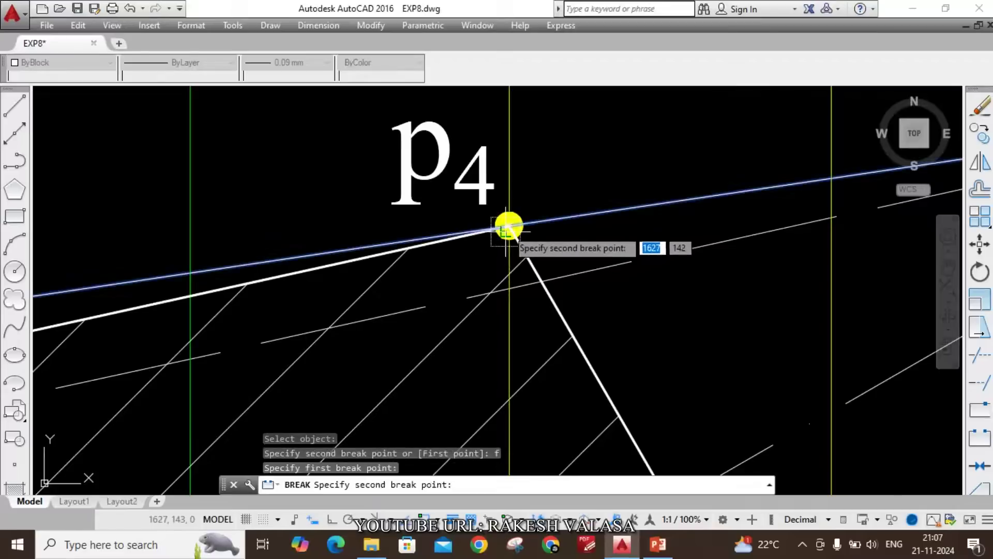
pyautogui.click(509, 226)
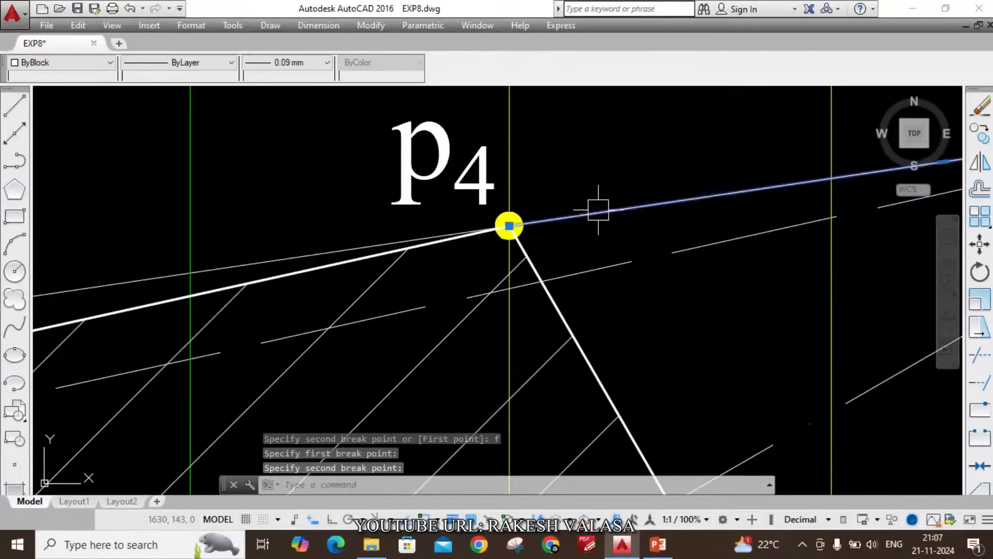
pyautogui.press('Escape')
# Break the slanted edge toward o1 at p3 and select the dashed p3–o1 piece.
pyautogui.scroll(-3, 600, 217)
pyautogui.scroll(1, 667, 323)
pyautogui.scroll(-1, 669, 321)
pyautogui.write('B')
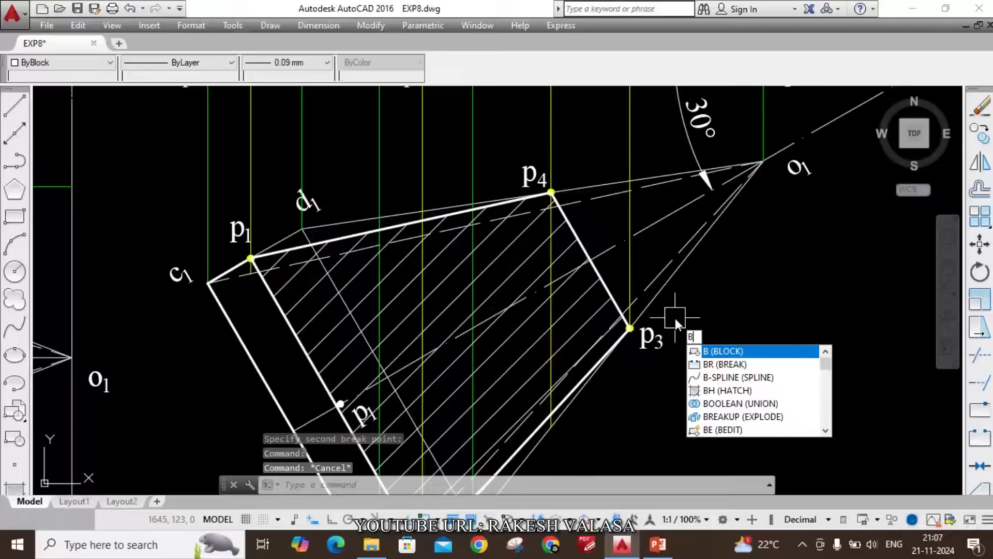
pyautogui.write('R')
pyautogui.press('Return')
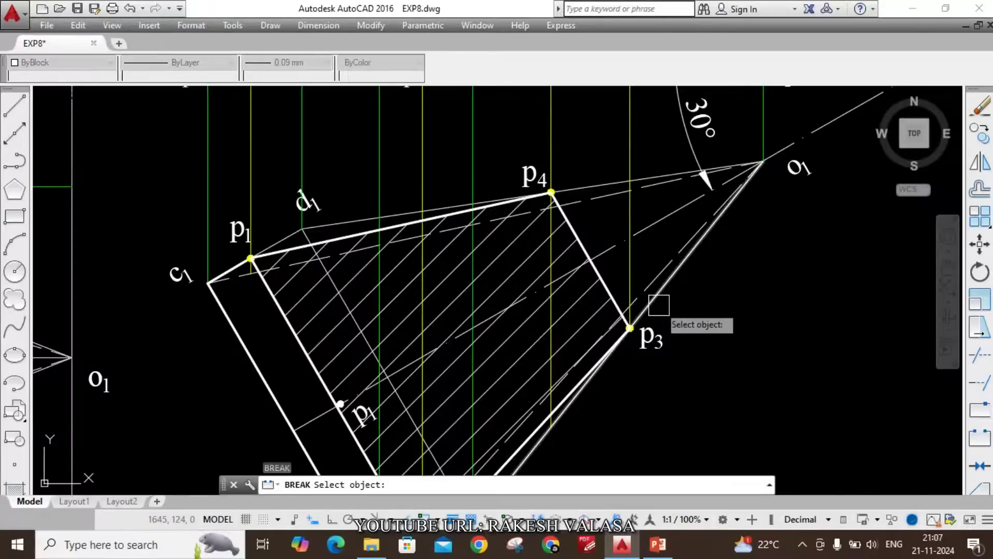
pyautogui.click(657, 300)
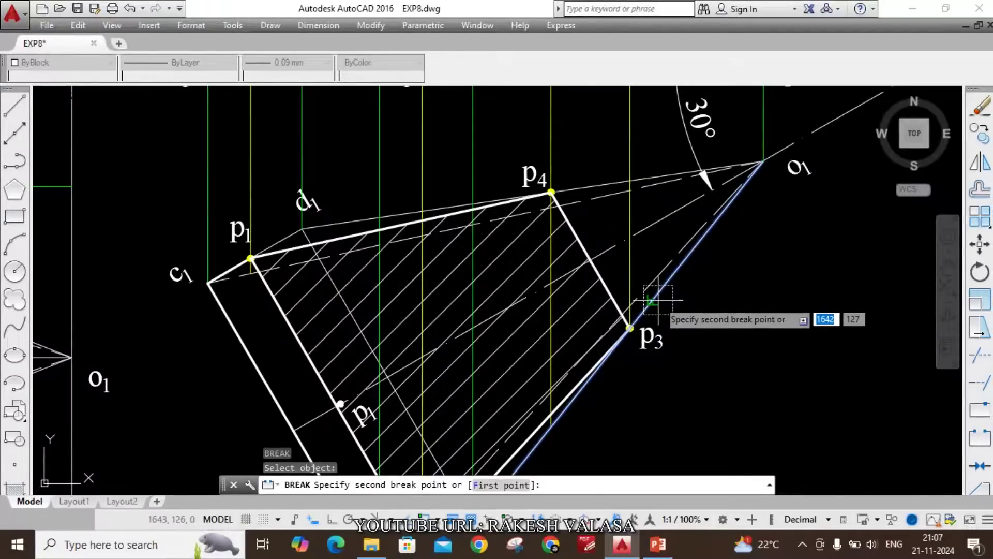
pyautogui.write('f')
pyautogui.press('Return')
pyautogui.scroll(9, 621, 332)
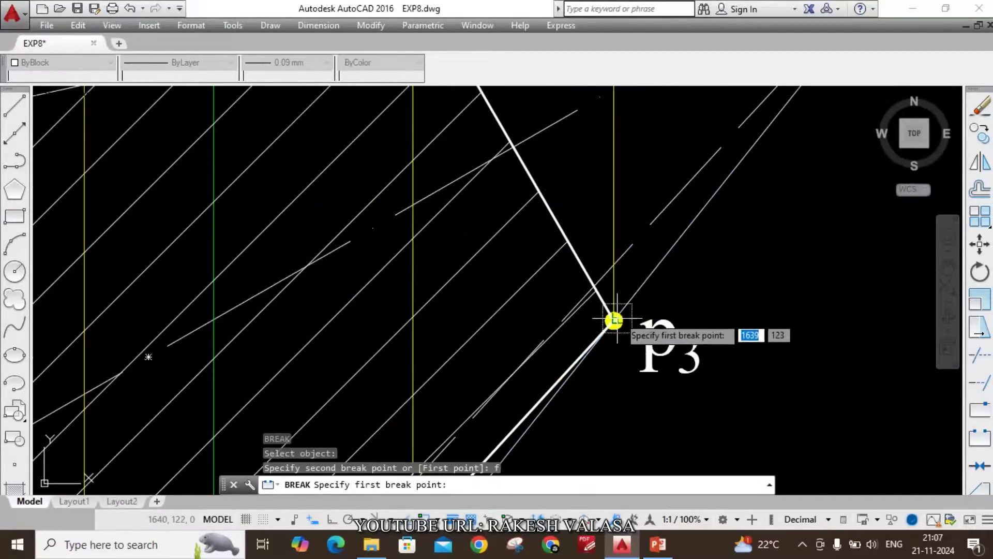
pyautogui.click(611, 334)
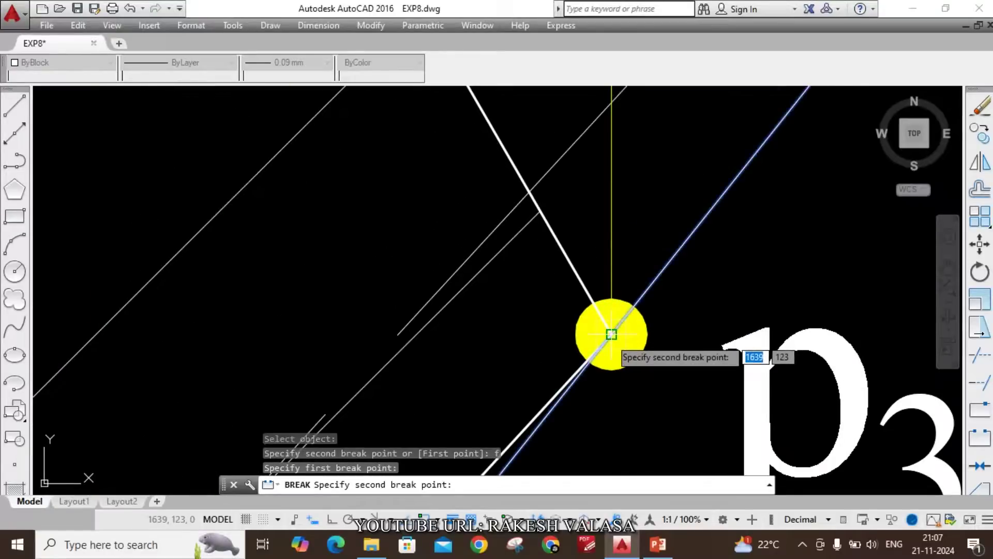
pyautogui.click(611, 333)
pyautogui.scroll(-2, 611, 335)
pyautogui.scroll(-6, 611, 336)
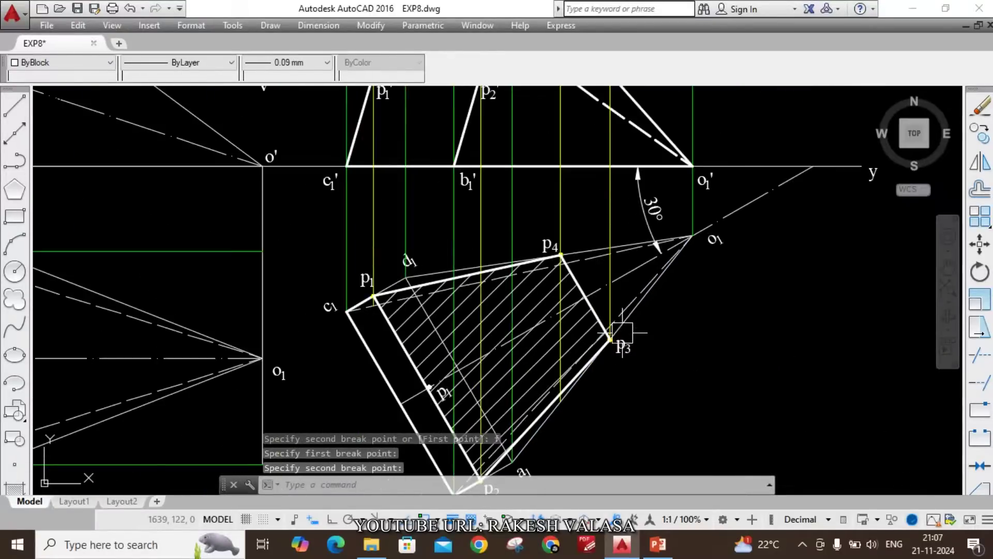
pyautogui.press('Escape')
pyautogui.scroll(4, 646, 309)
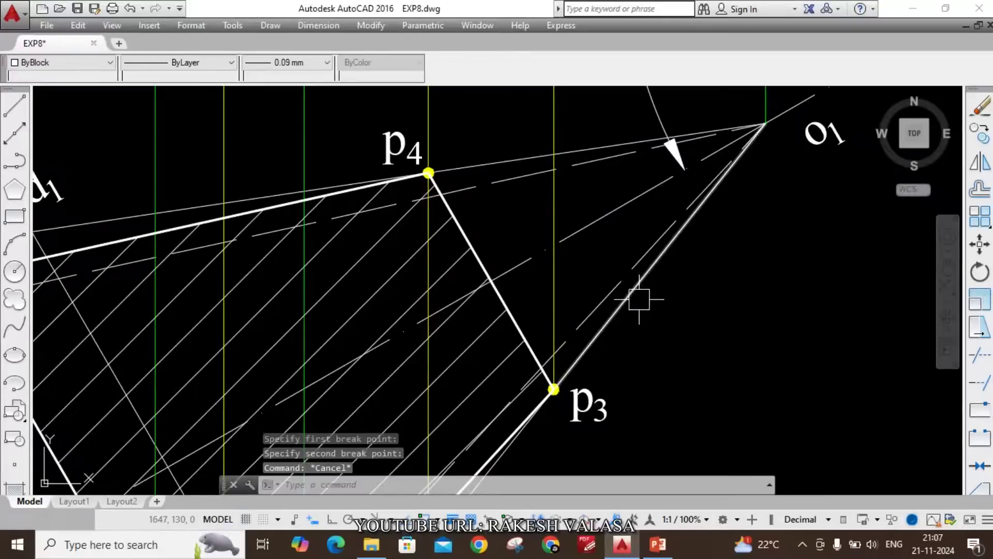
pyautogui.click(637, 297)
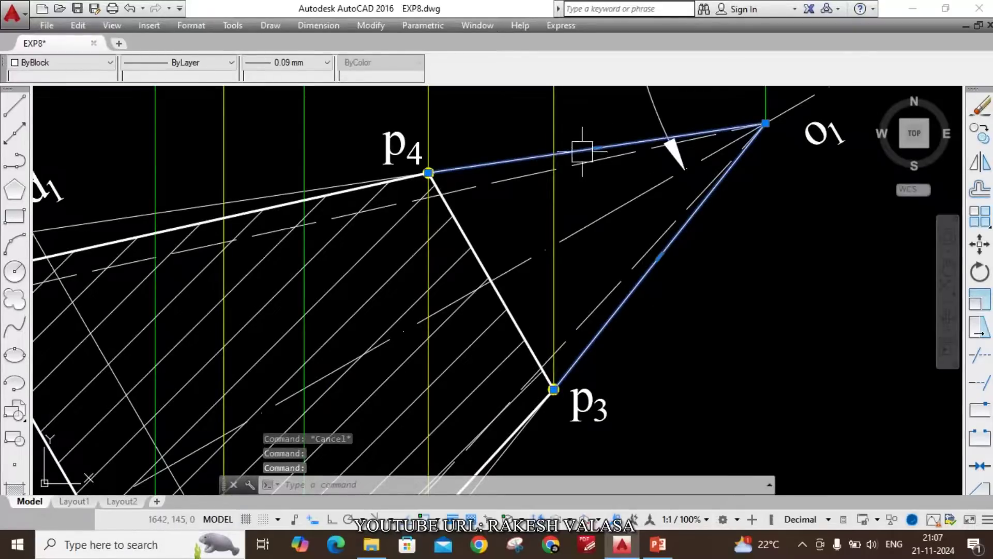
# Set the dashed edges from p4 and p3 to o1 to a 0.30 mm lineweight.
pyautogui.moveTo(500, 187)
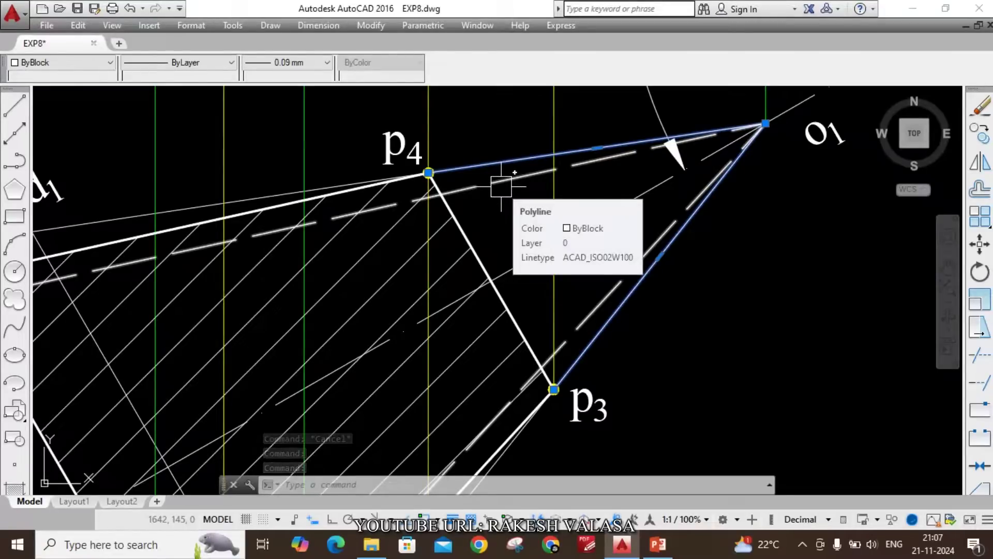
pyautogui.scroll(-2, 501, 186)
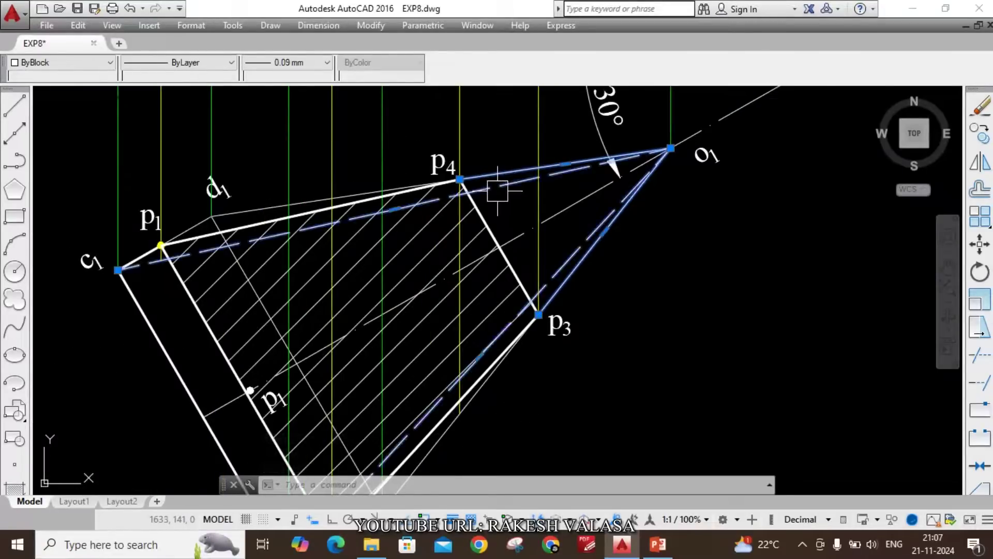
pyautogui.click(501, 191)
pyautogui.scroll(-1, 628, 168)
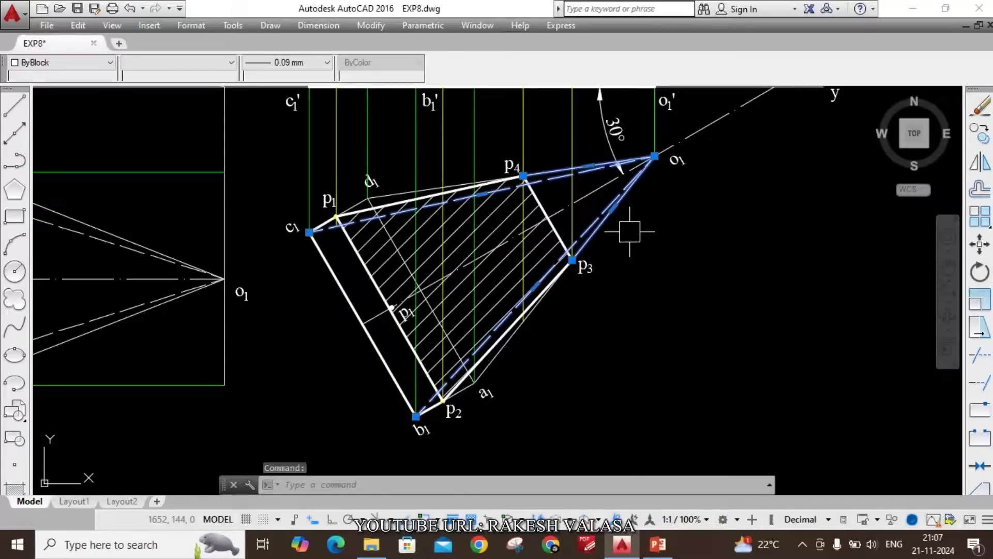
pyautogui.click(315, 63)
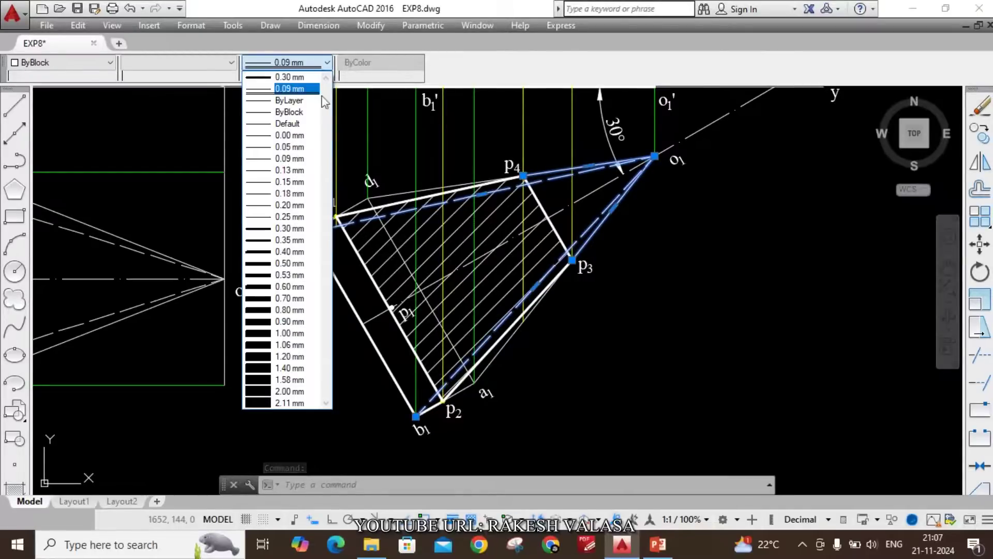
pyautogui.click(293, 226)
pyautogui.press('Escape')
pyautogui.scroll(-2, 630, 393)
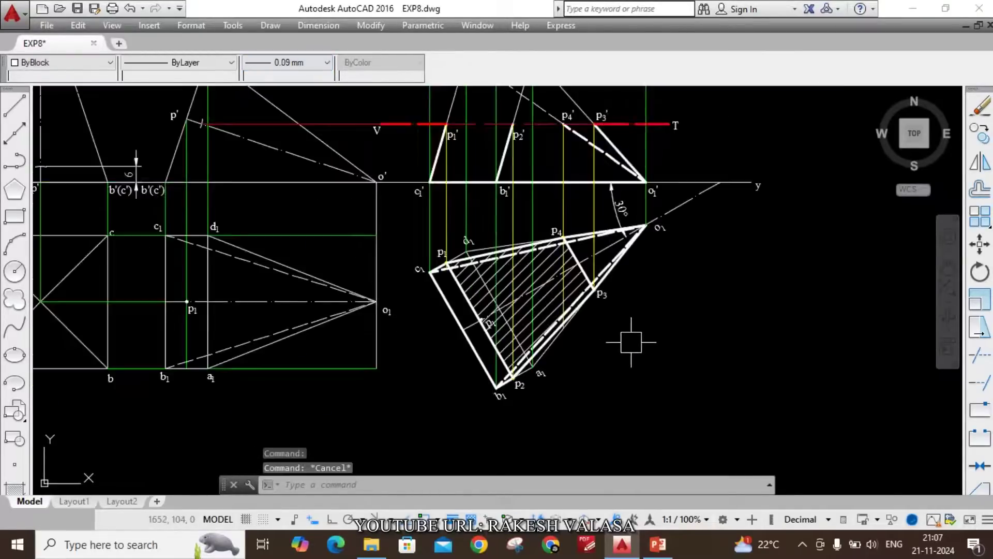
pyautogui.scroll(4, 561, 266)
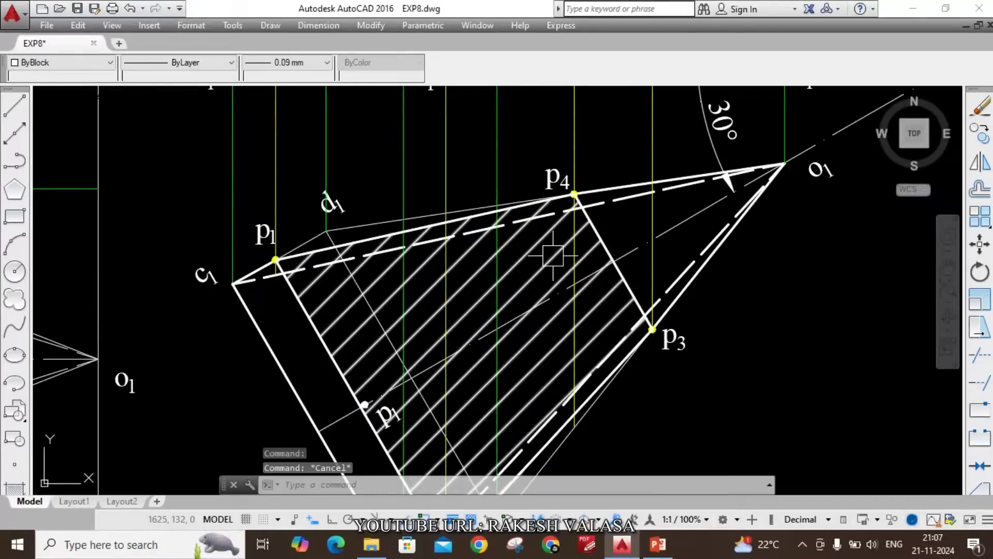
pyautogui.scroll(-2, 613, 268)
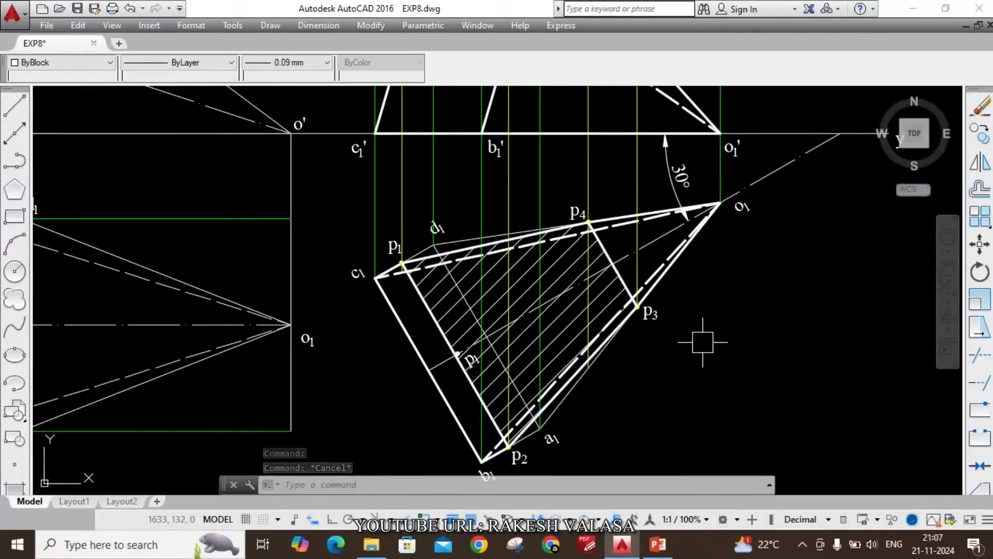
pyautogui.scroll(-3, 703, 342)
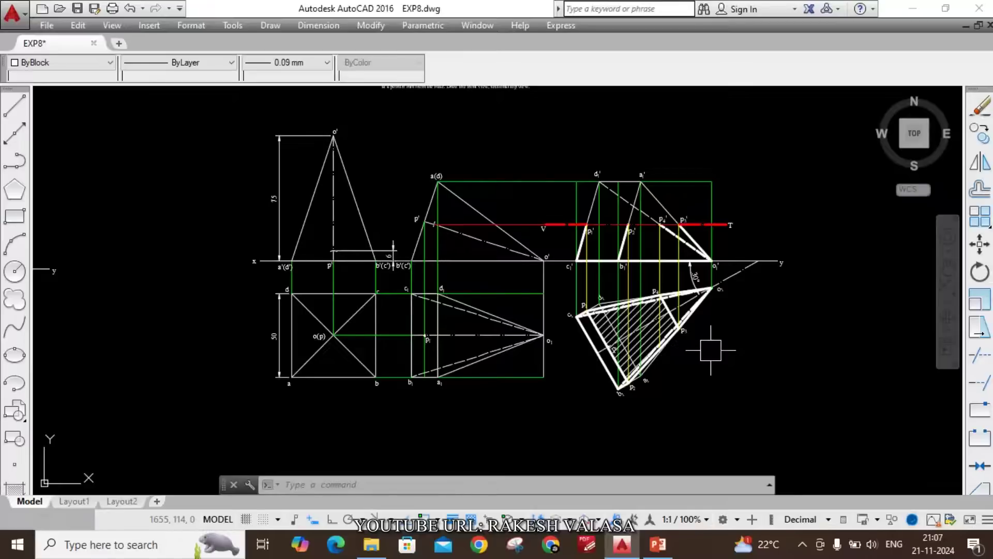
pyautogui.scroll(4, 625, 221)
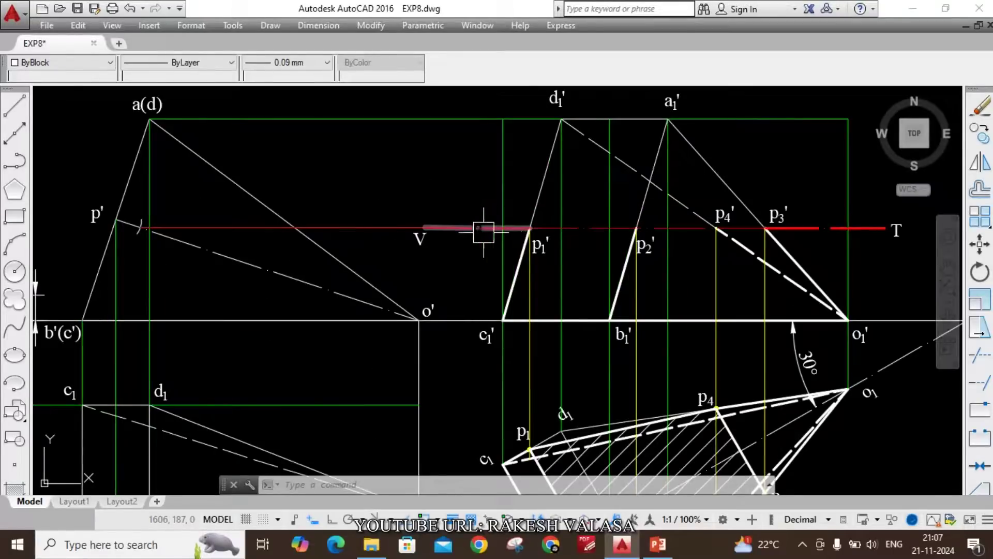
# Change both VT line segments, V–p3' and p3'–T, from red to ByBlock colour.
pyautogui.moveTo(481, 228)
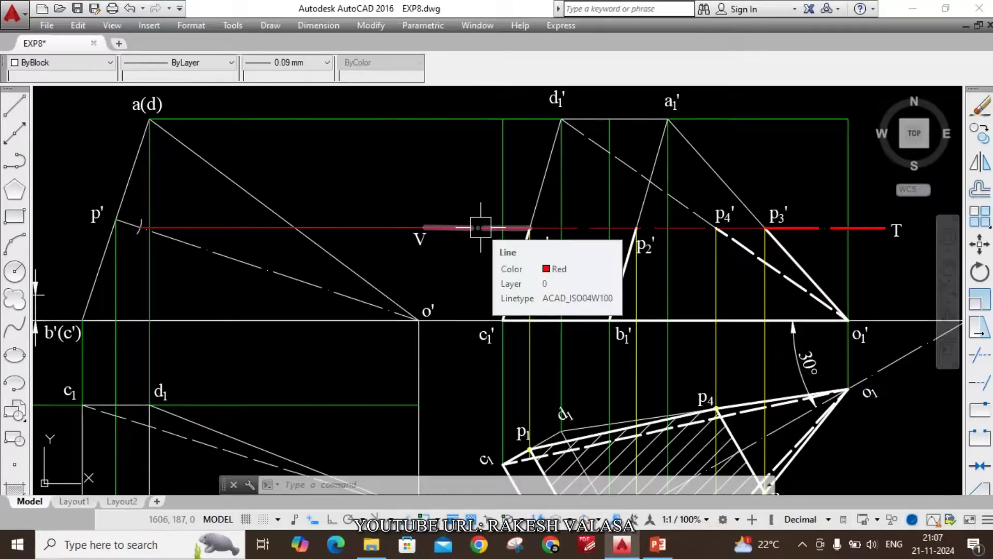
pyautogui.click(478, 228)
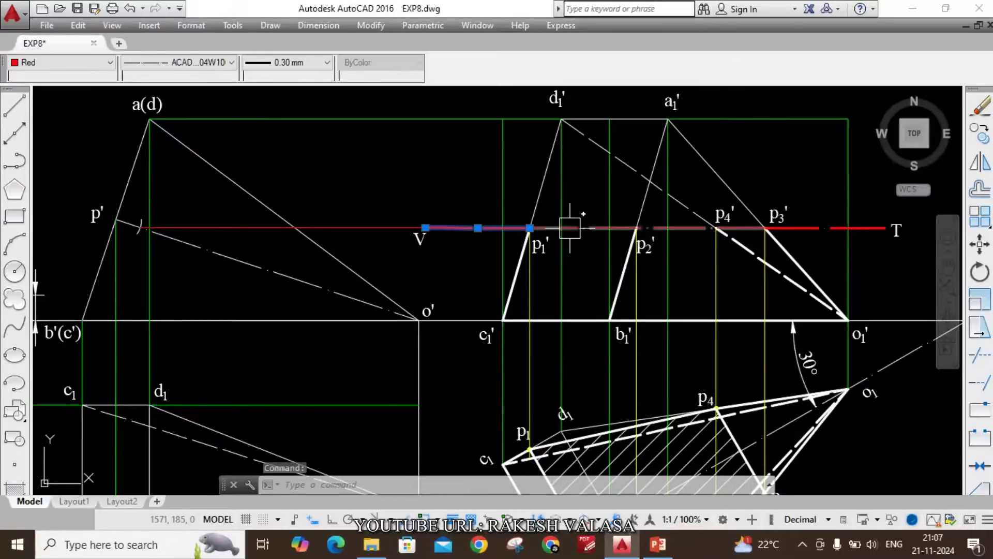
pyautogui.click(823, 228)
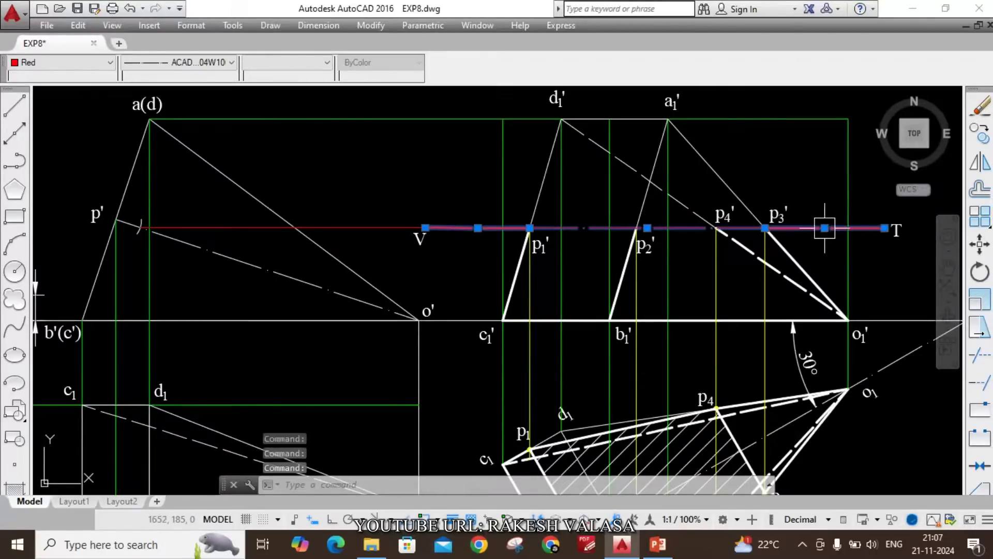
pyautogui.click(99, 62)
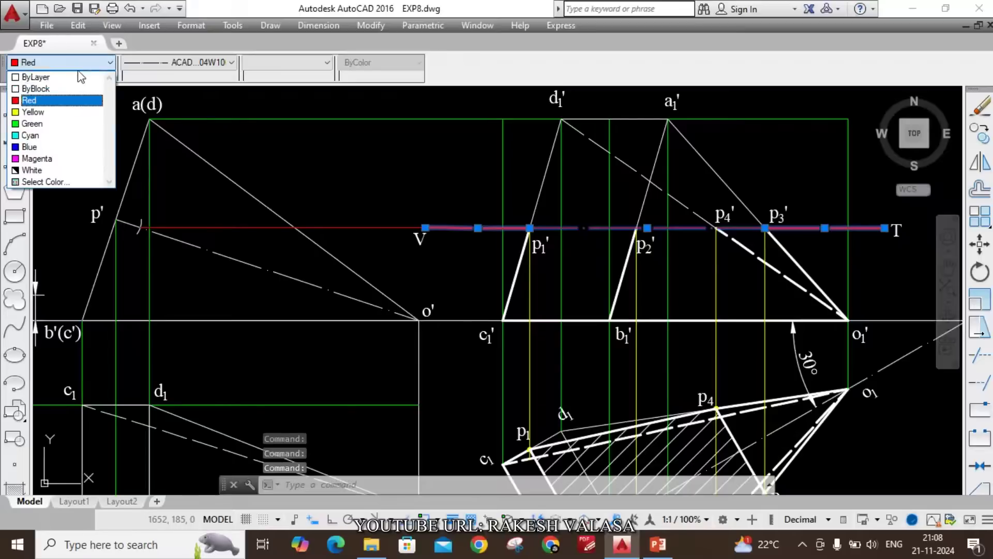
pyautogui.click(75, 84)
pyautogui.press('Escape')
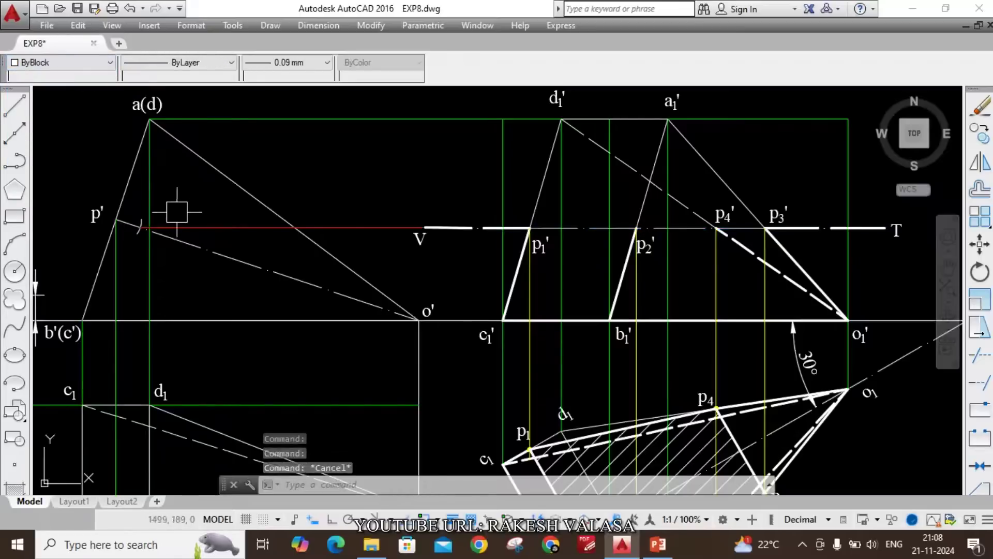
pyautogui.scroll(-2, 202, 217)
pyautogui.scroll(-3, 753, 334)
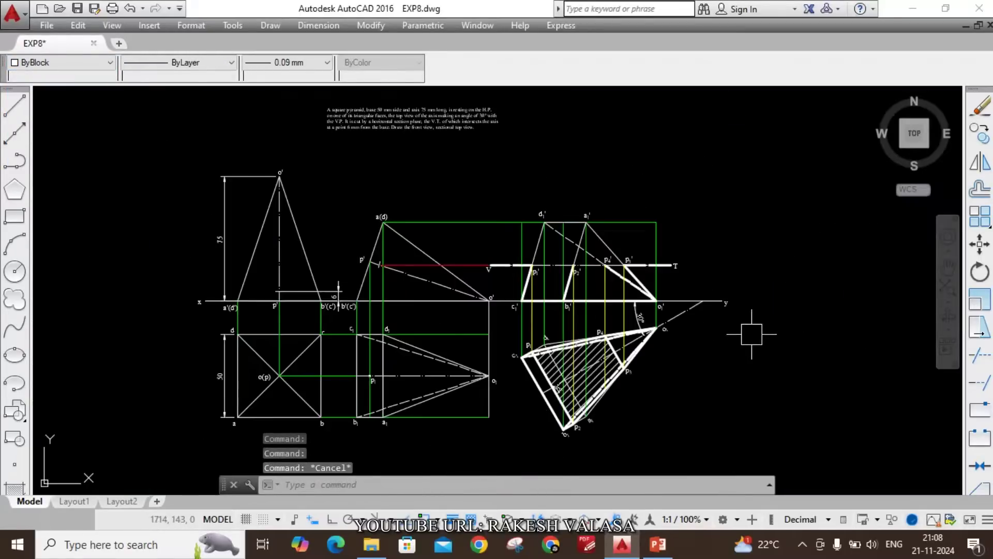
pyautogui.scroll(3, 566, 195)
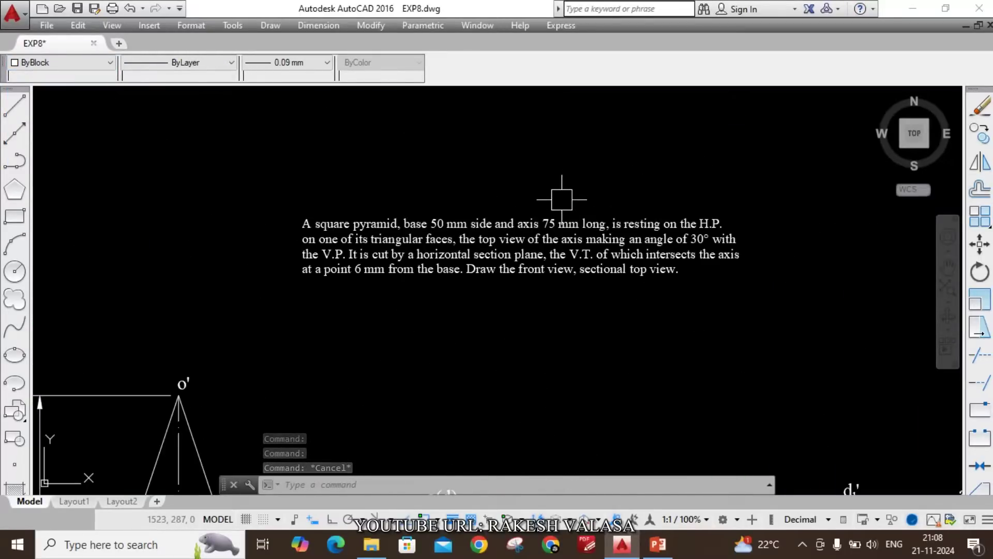
pyautogui.scroll(-3, 534, 276)
pyautogui.moveTo(525, 262); pyautogui.dragTo(452, 150, button='middle')
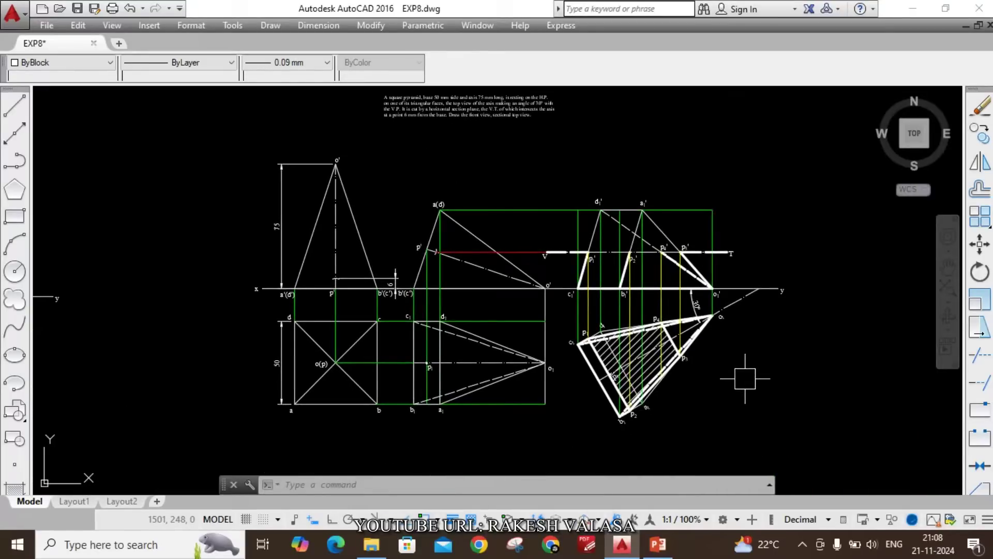
pyautogui.scroll(2, 745, 378)
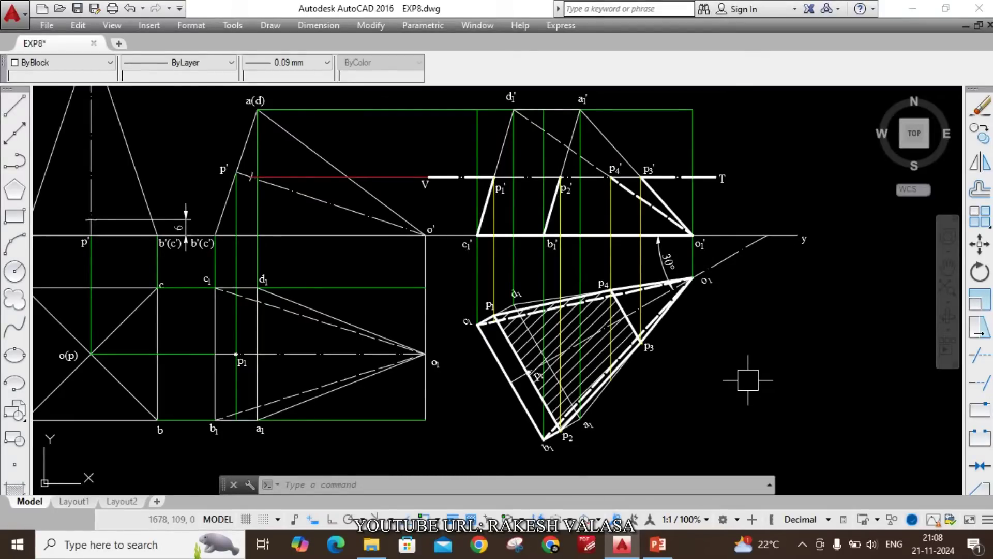
pyautogui.scroll(-2, 748, 381)
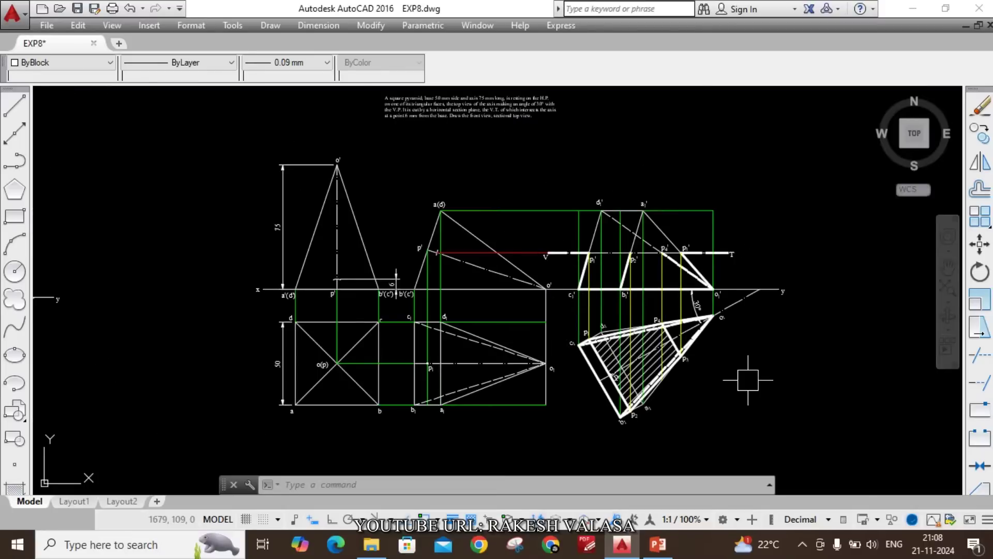
pyautogui.scroll(2, 748, 380)
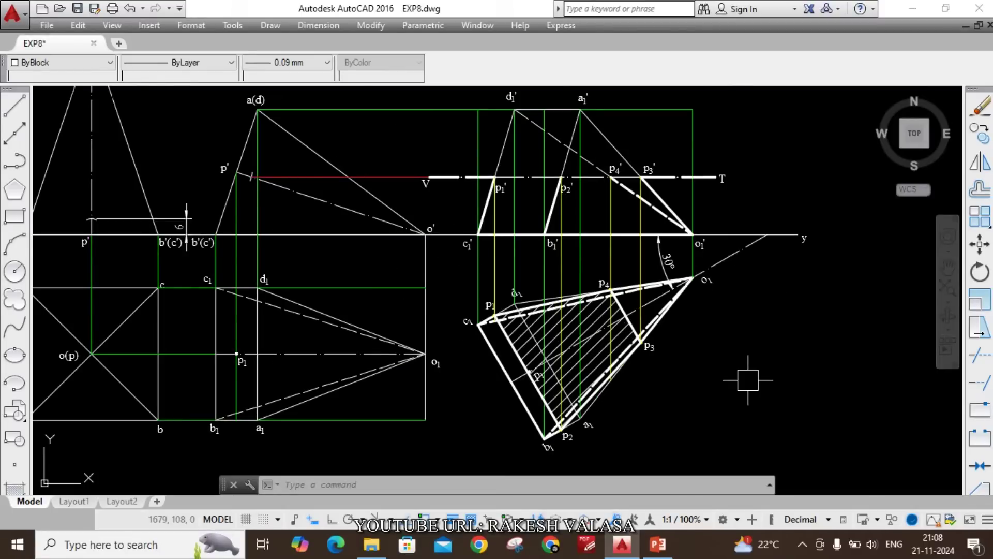